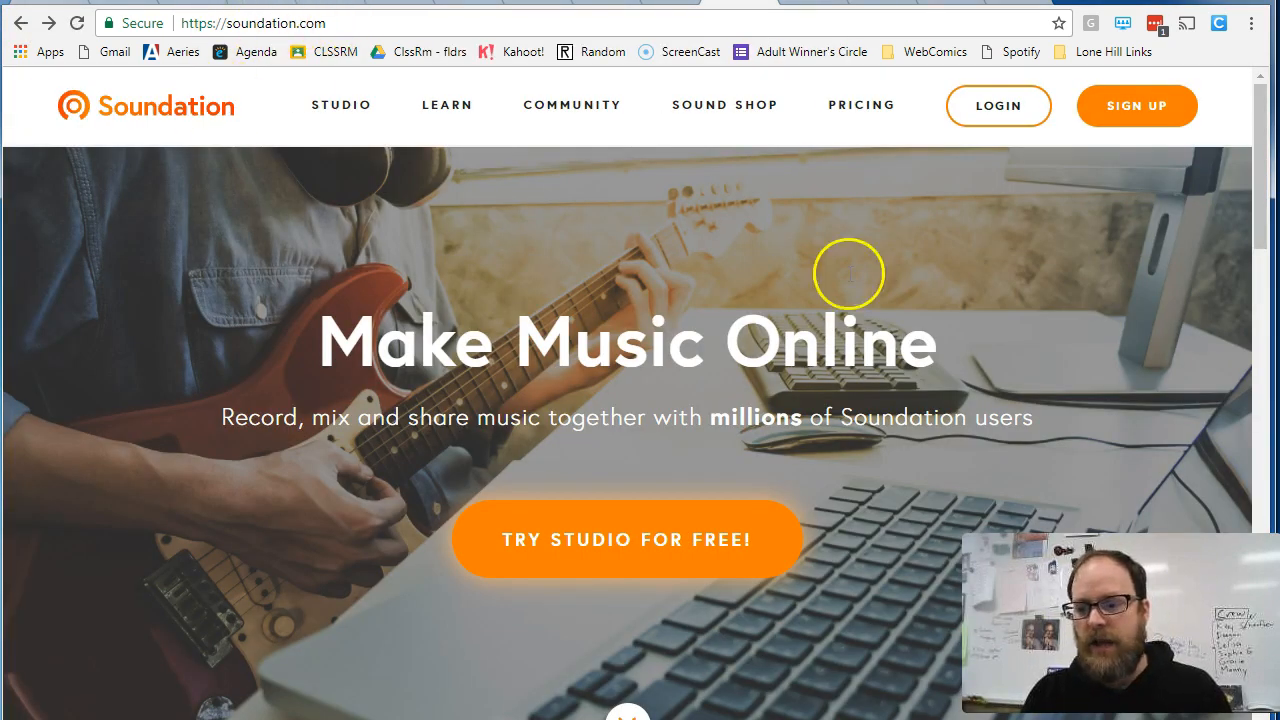
- Open the free trial of the online studio and browse the 125 folder under Electronica in the free sounds
left_click(561, 549)
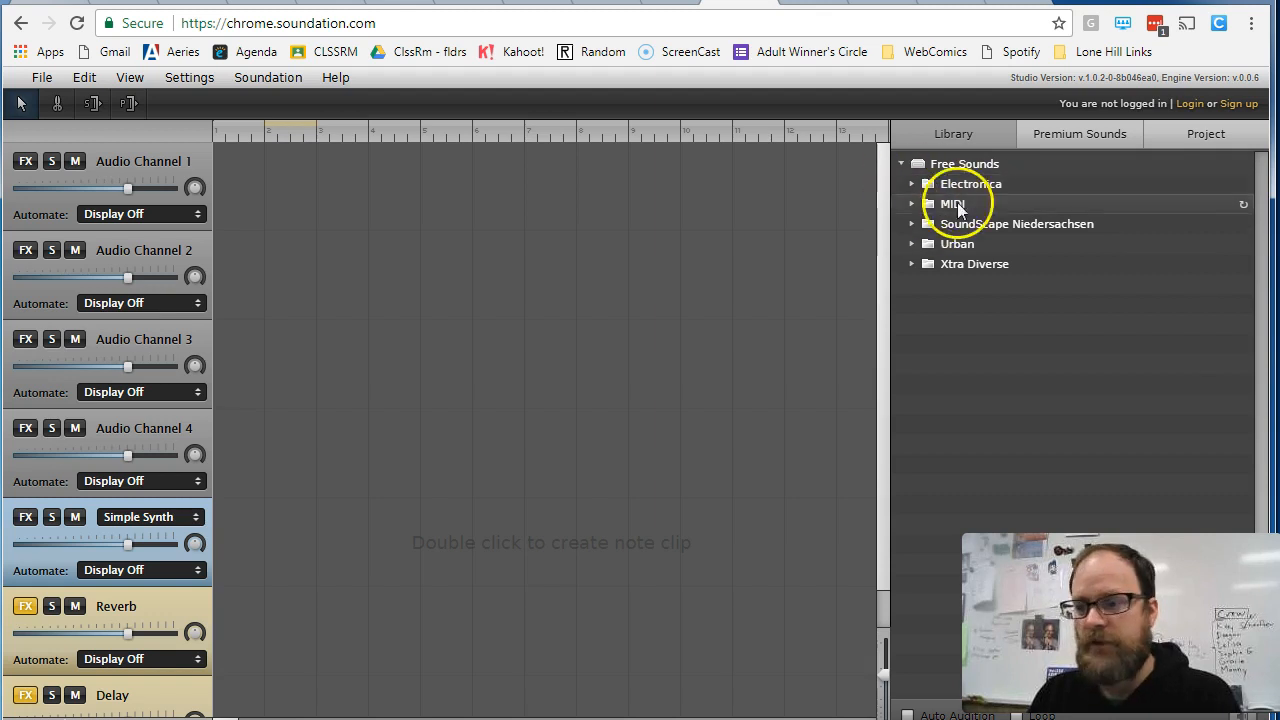
left_click(902, 164)
left_click(902, 164)
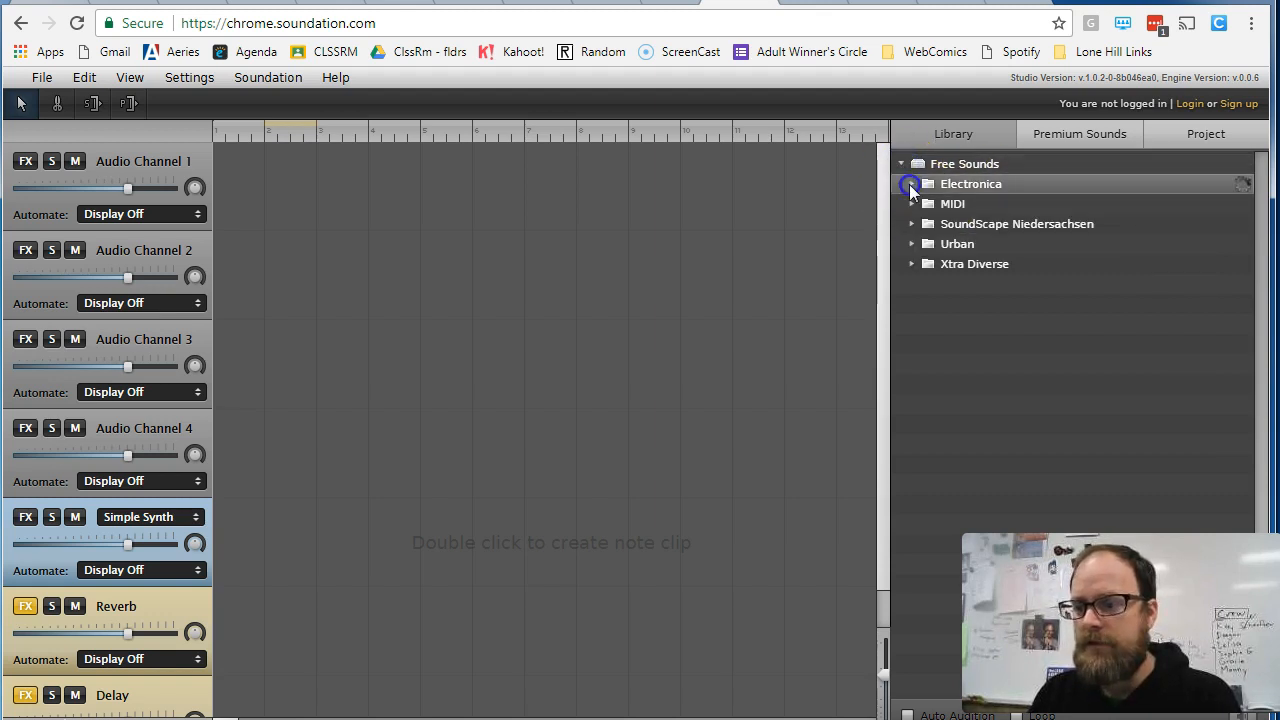
left_click(910, 184)
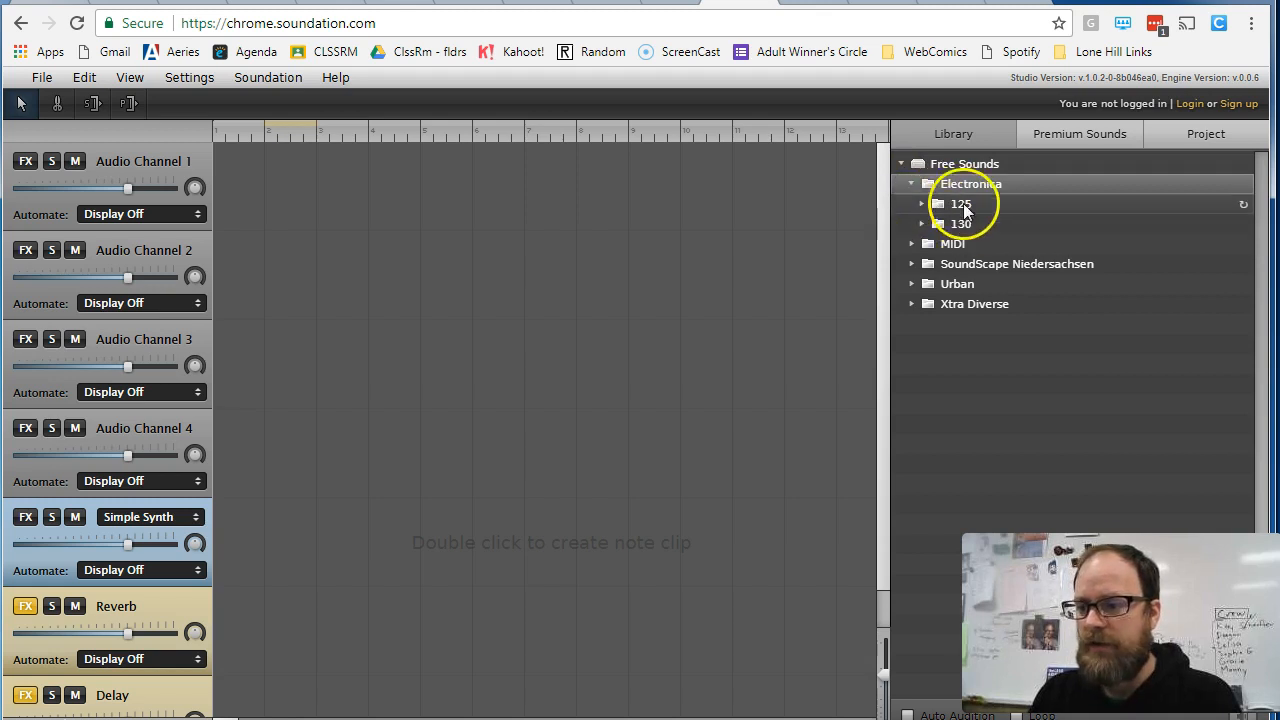
left_click(920, 203)
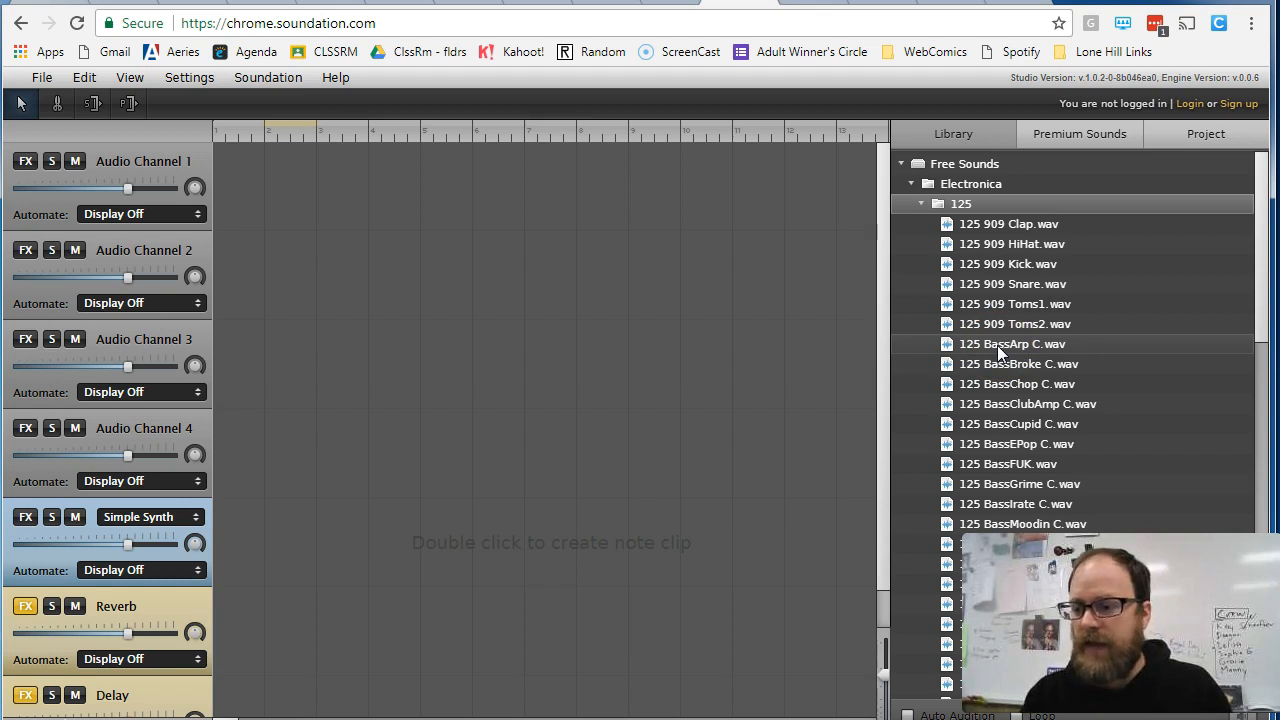
scroll(1000, 360, "down", 10)
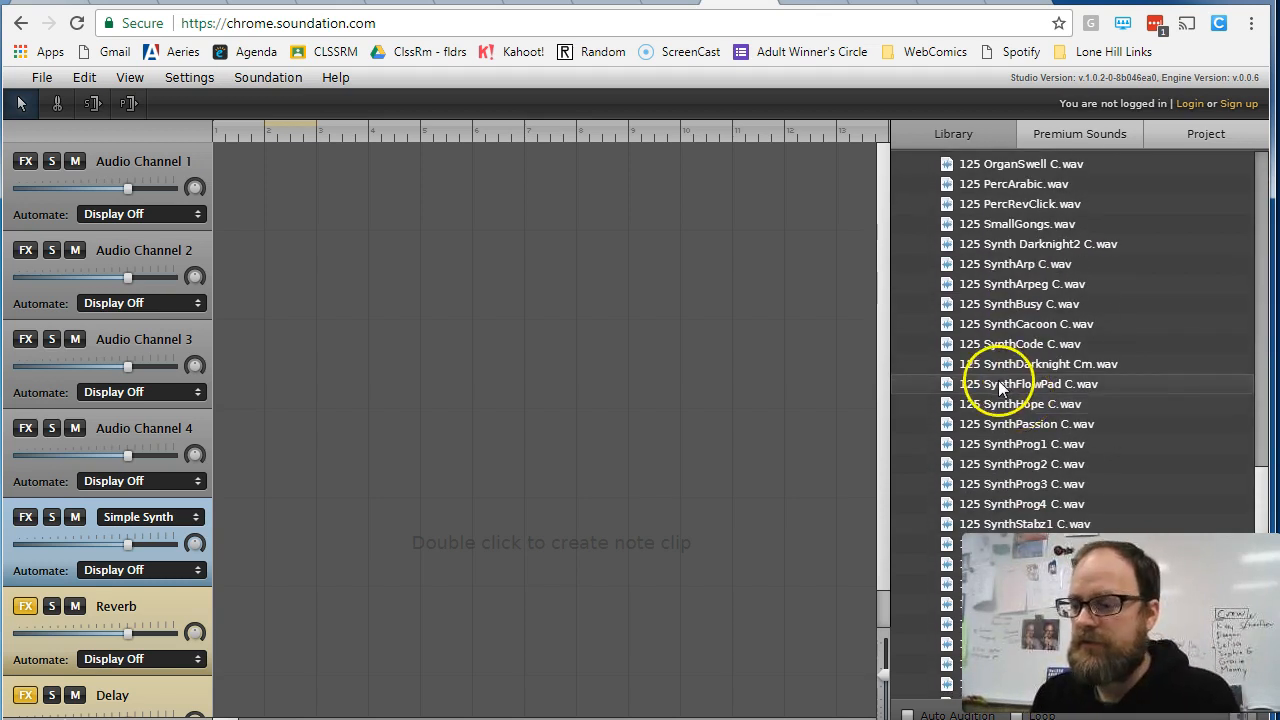
scroll(1012, 375, "up", 10)
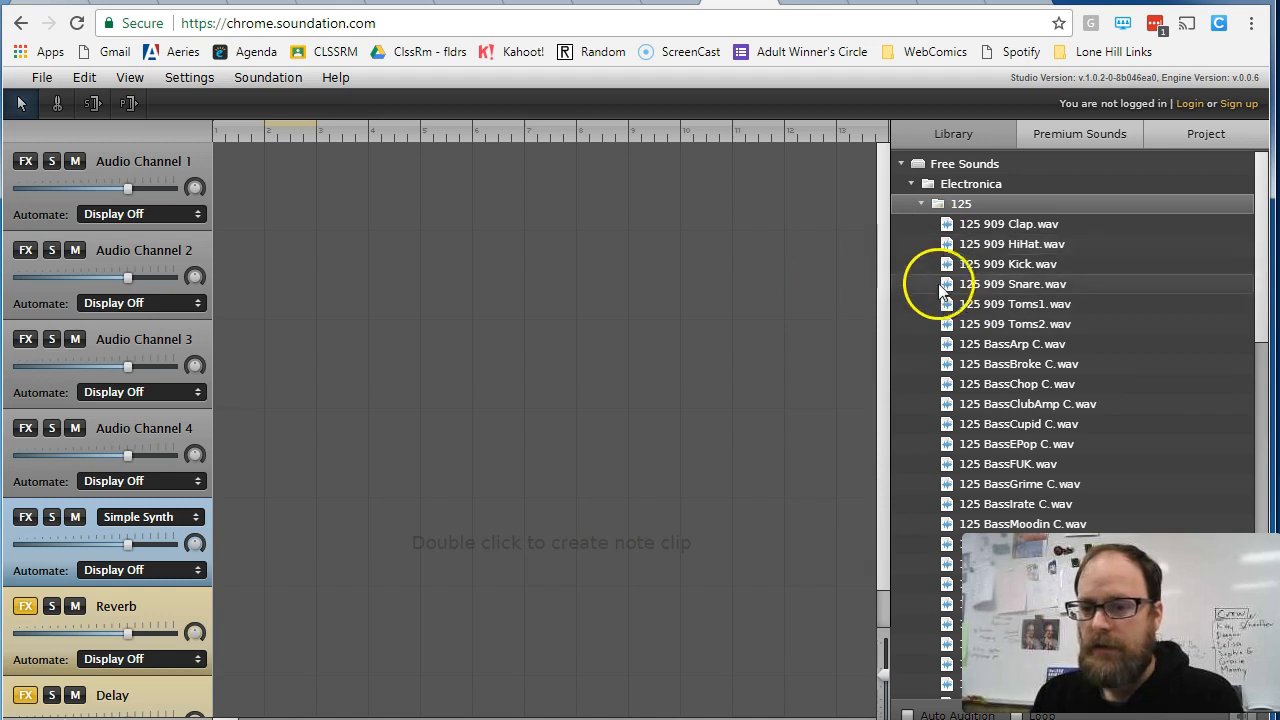
- Place 125 909 Kick.wav at the start of Audio Channel 1 and loop it out to bar 13
left_click_drag(950, 262, 268, 156)
key("space")
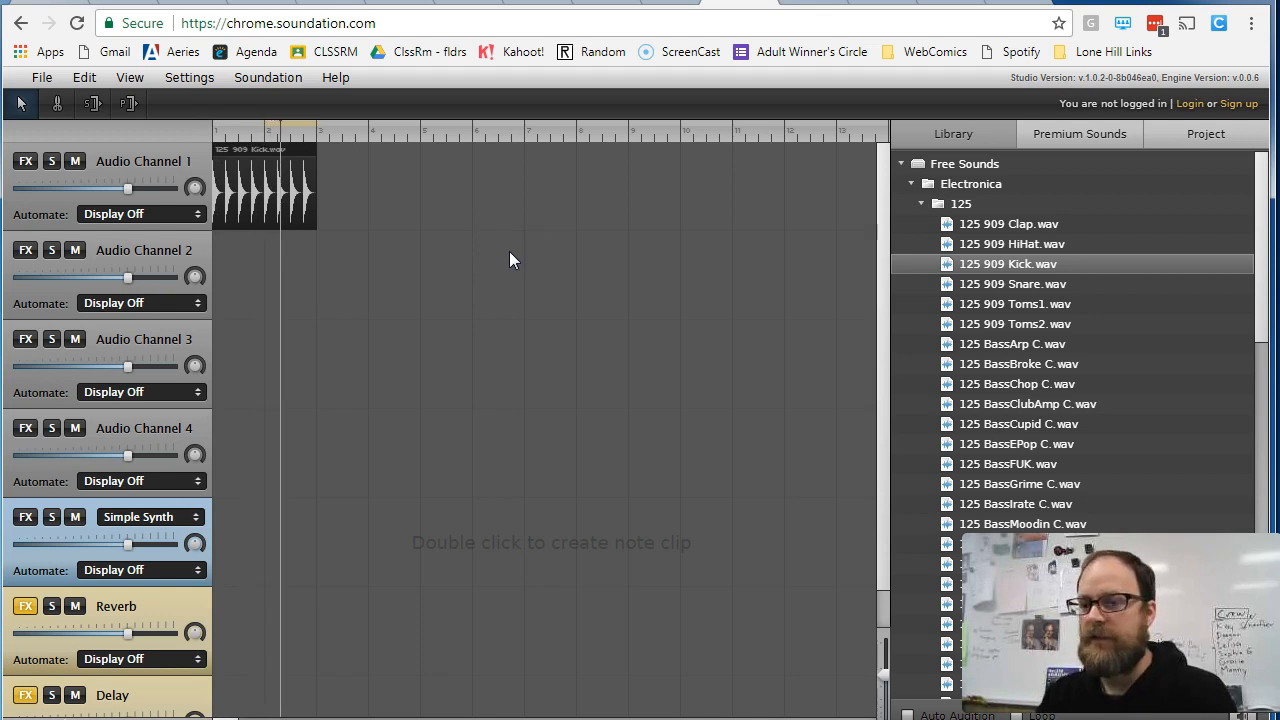
key("space")
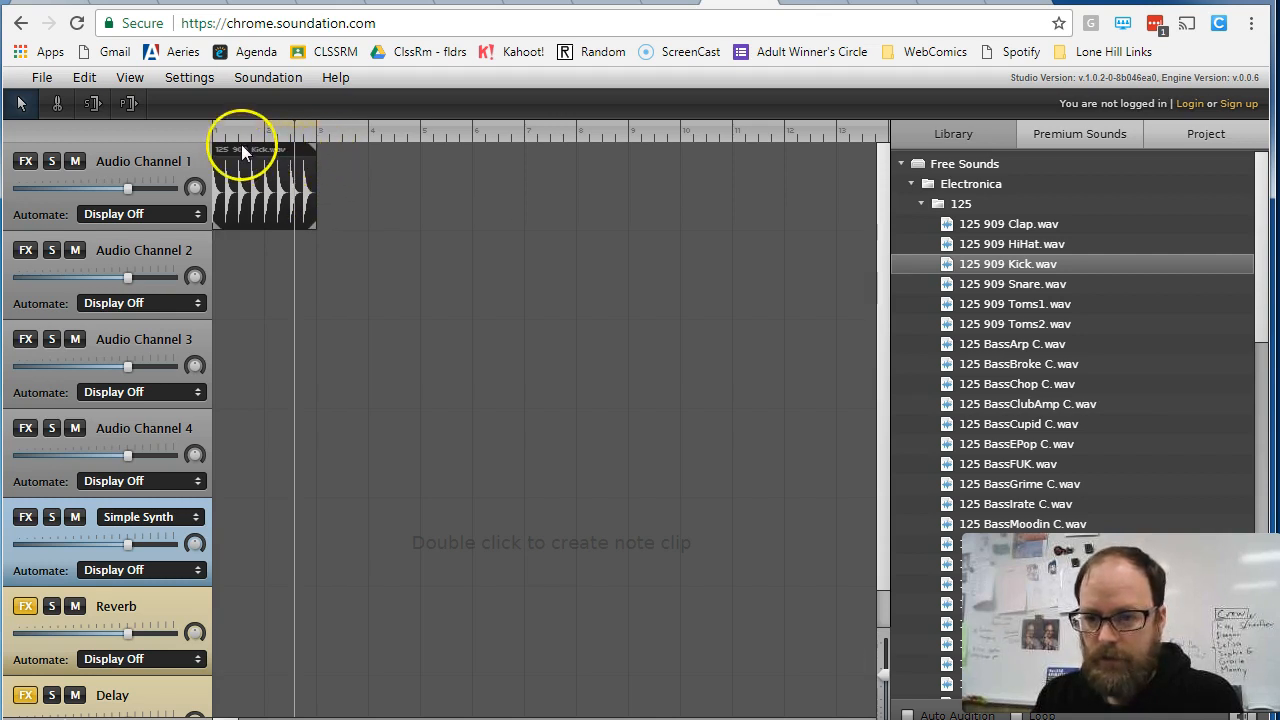
left_click(320, 227)
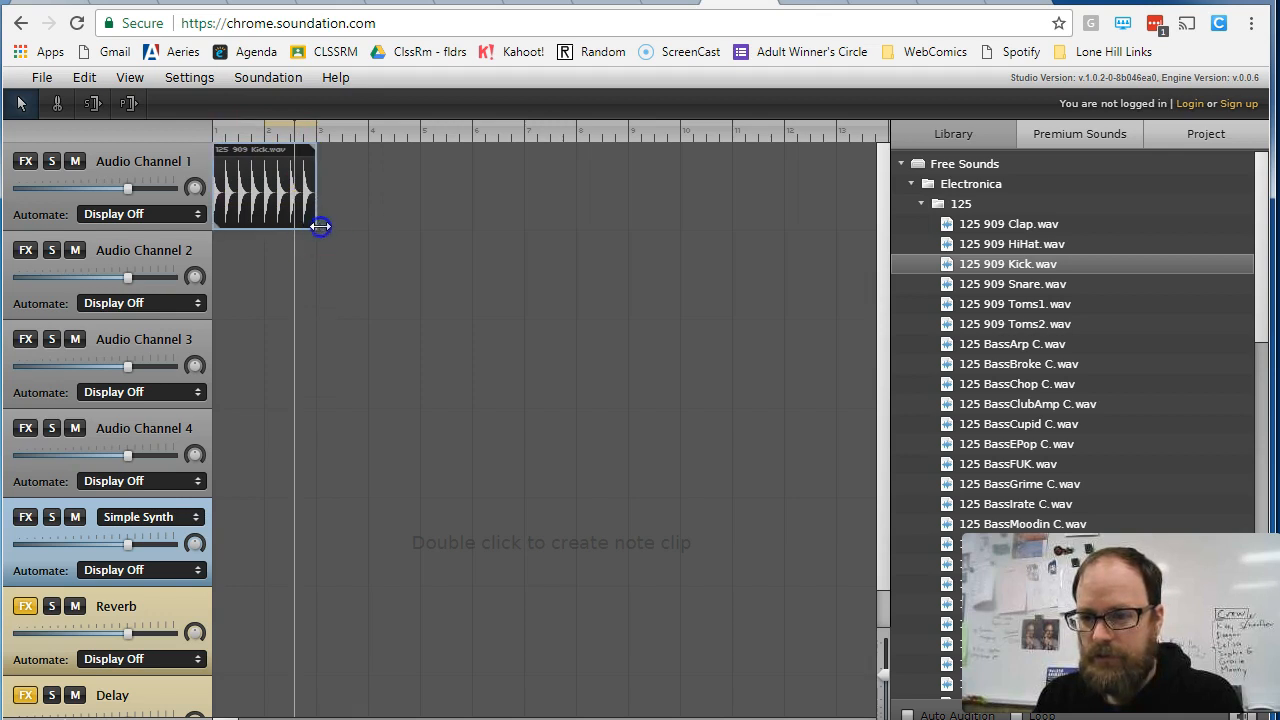
left_click_drag(312, 148, 846, 173)
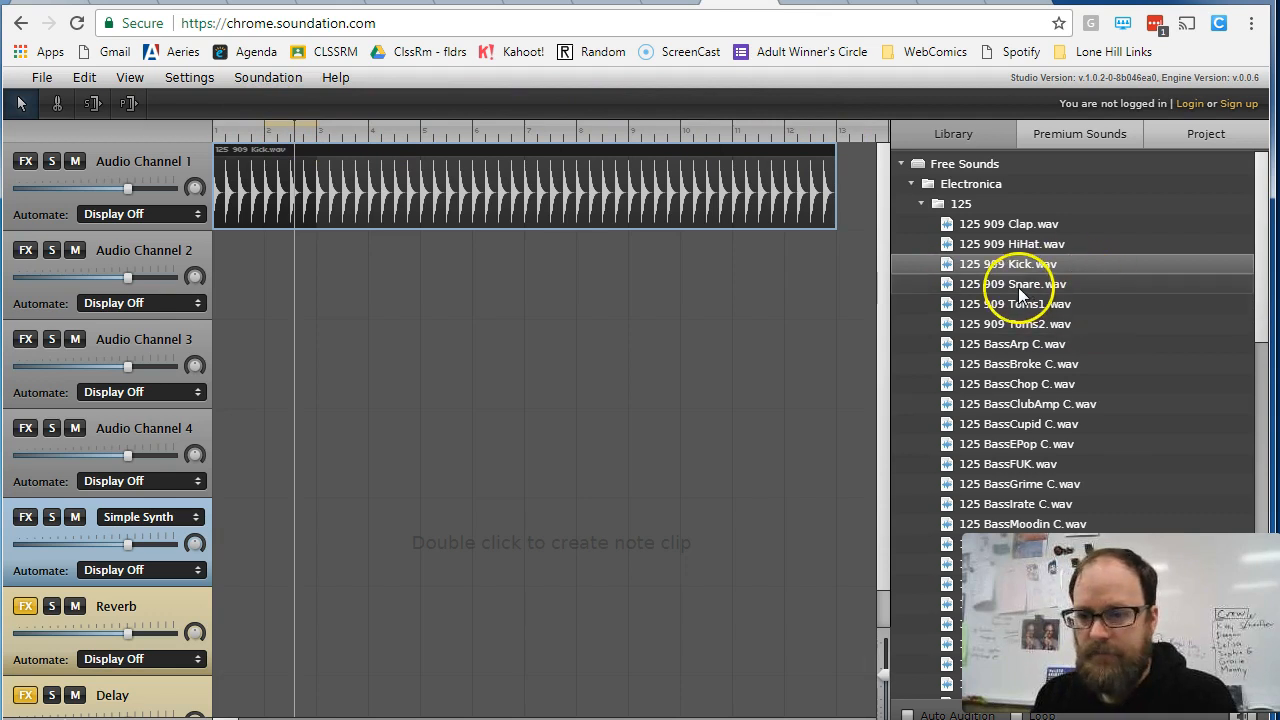
- Place 125 909 HiHat.wav at the start of Audio Channel 2 and loop it out to bar 13
left_click_drag(1038, 250, 226, 275)
left_click_drag(321, 239, 834, 237)
left_click_drag(294, 125, 197, 126)
key("space")
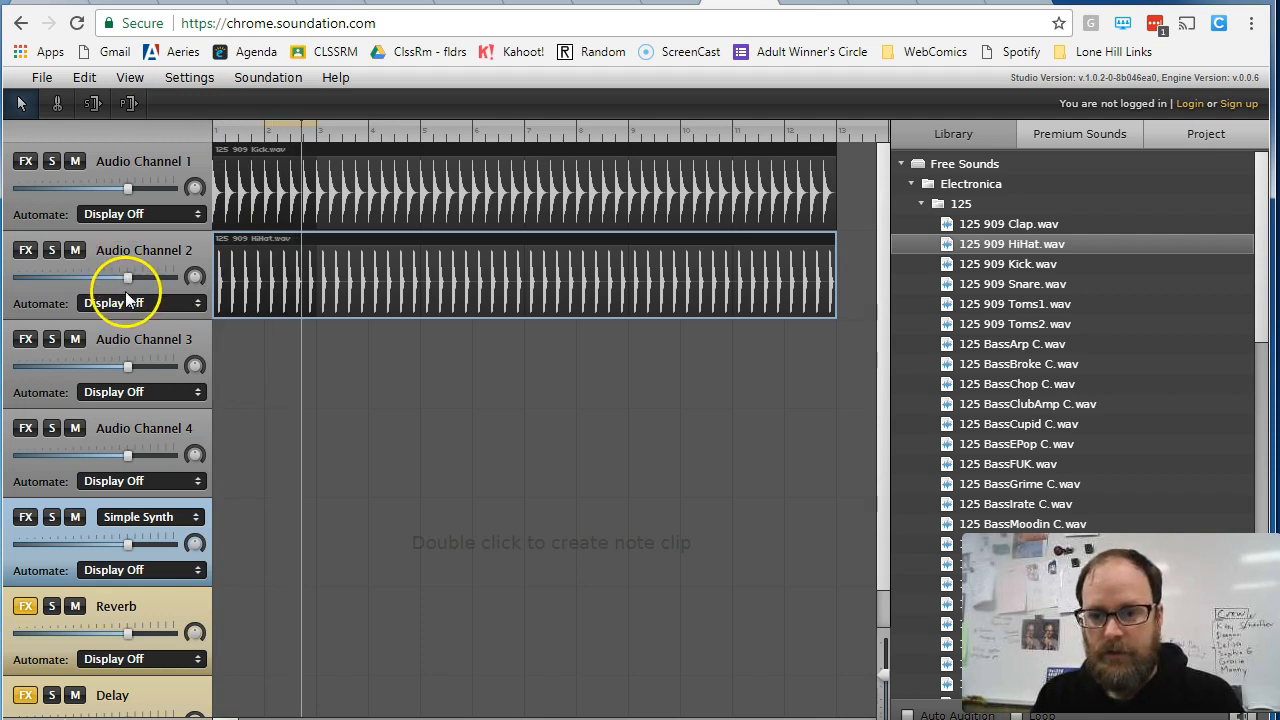
- Lower the volume of Audio Channel 2 to well below the default and play the song from the start to check the balance
left_click_drag(127, 278, 77, 276)
left_click(213, 130)
left_click(220, 130)
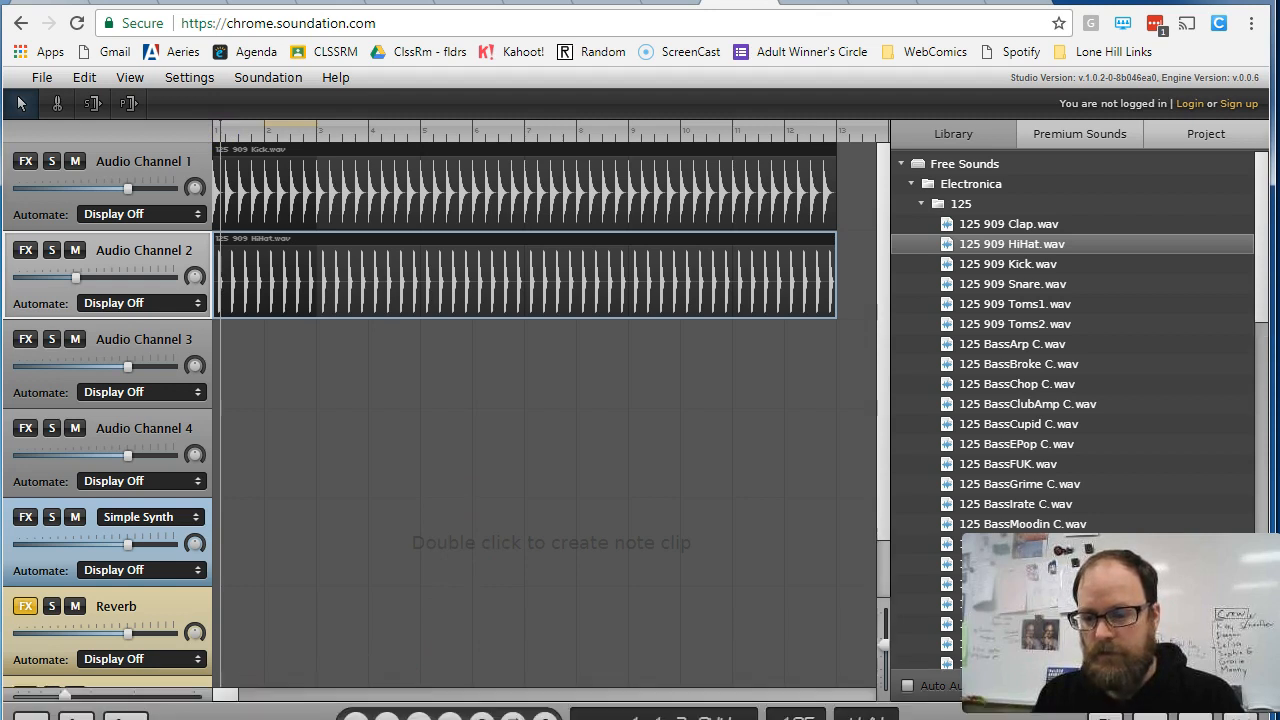
left_click(420, 690)
left_click(420, 690)
key("space")
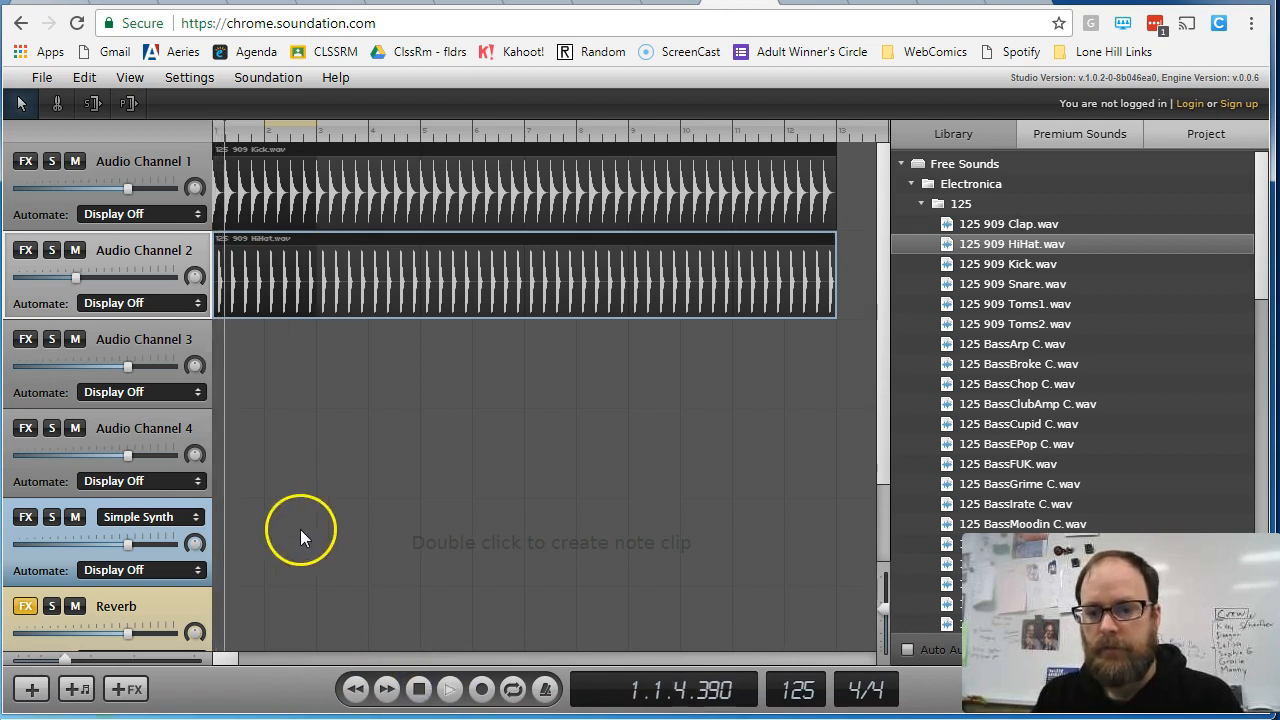
mouse_move(76, 277)
left_mouse_down()
mouse_move(57, 280)
mouse_move(78, 280)
left_mouse_up()
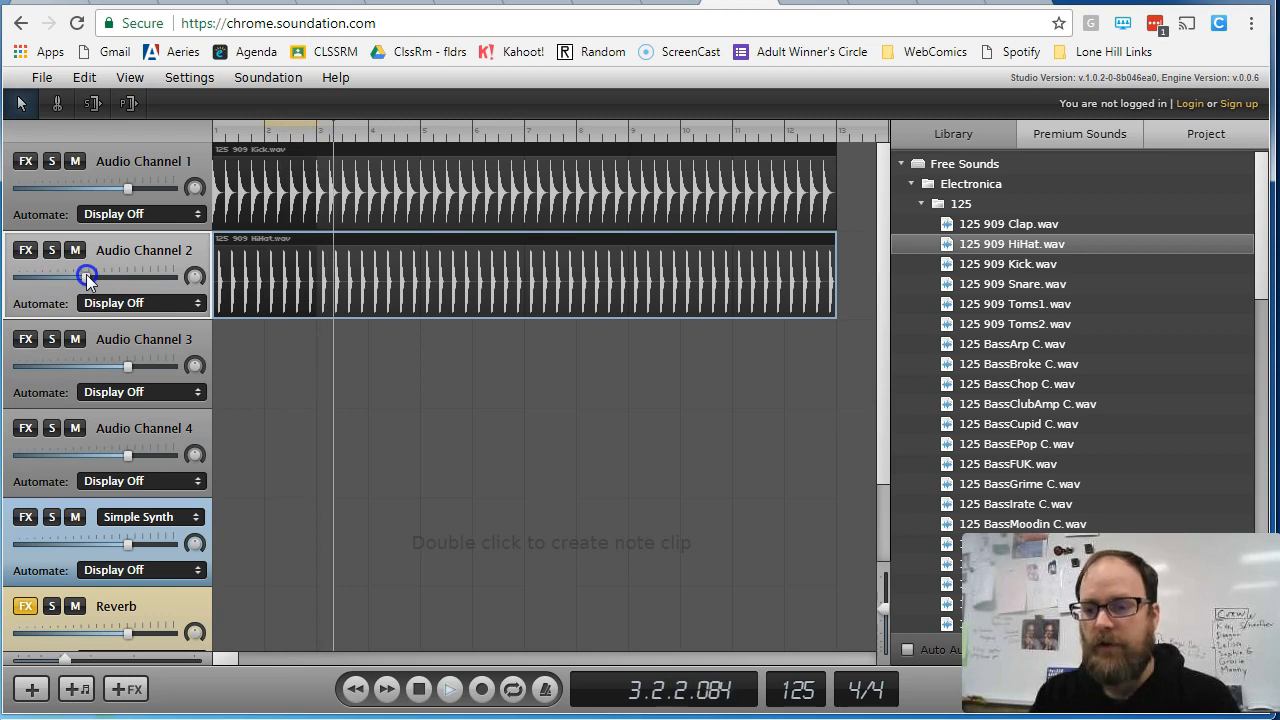
key("space")
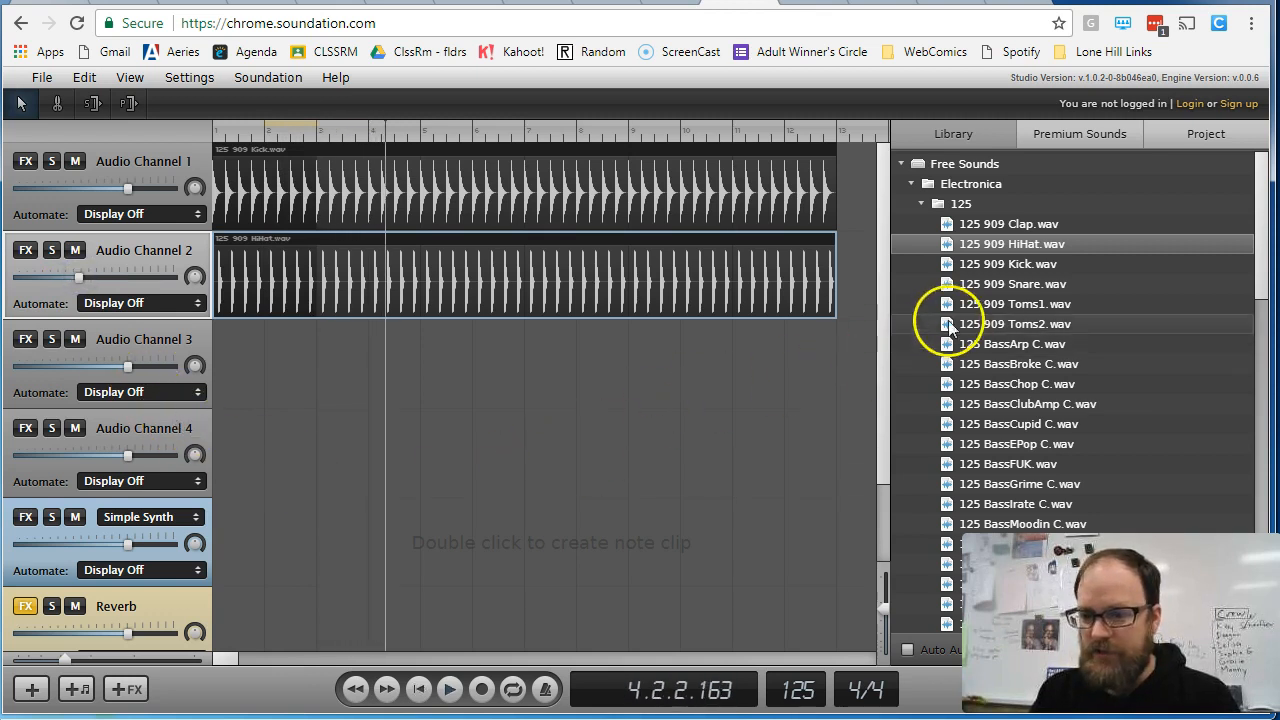
- Place 125 909 Snare.wav on Audio Channel 3 starting at bar 3 and loop it out to bar 13
left_click_drag(990, 285, 318, 353)
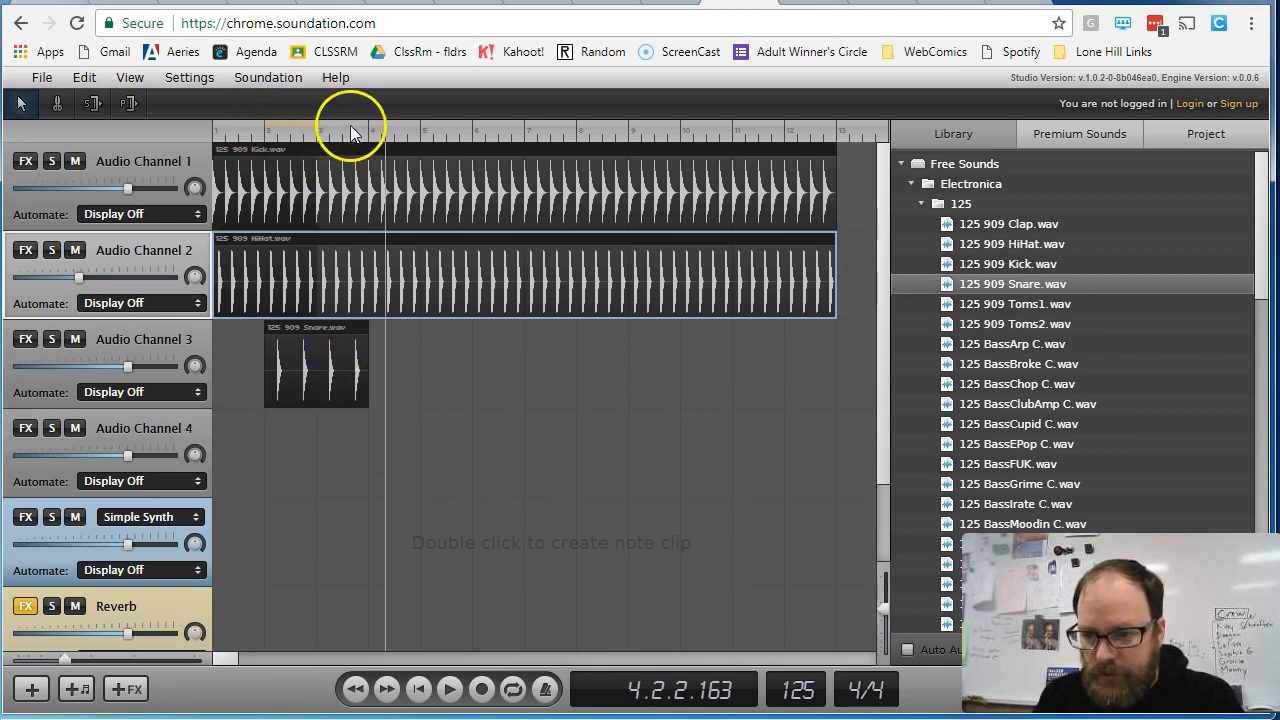
left_click_drag(303, 365, 356, 364)
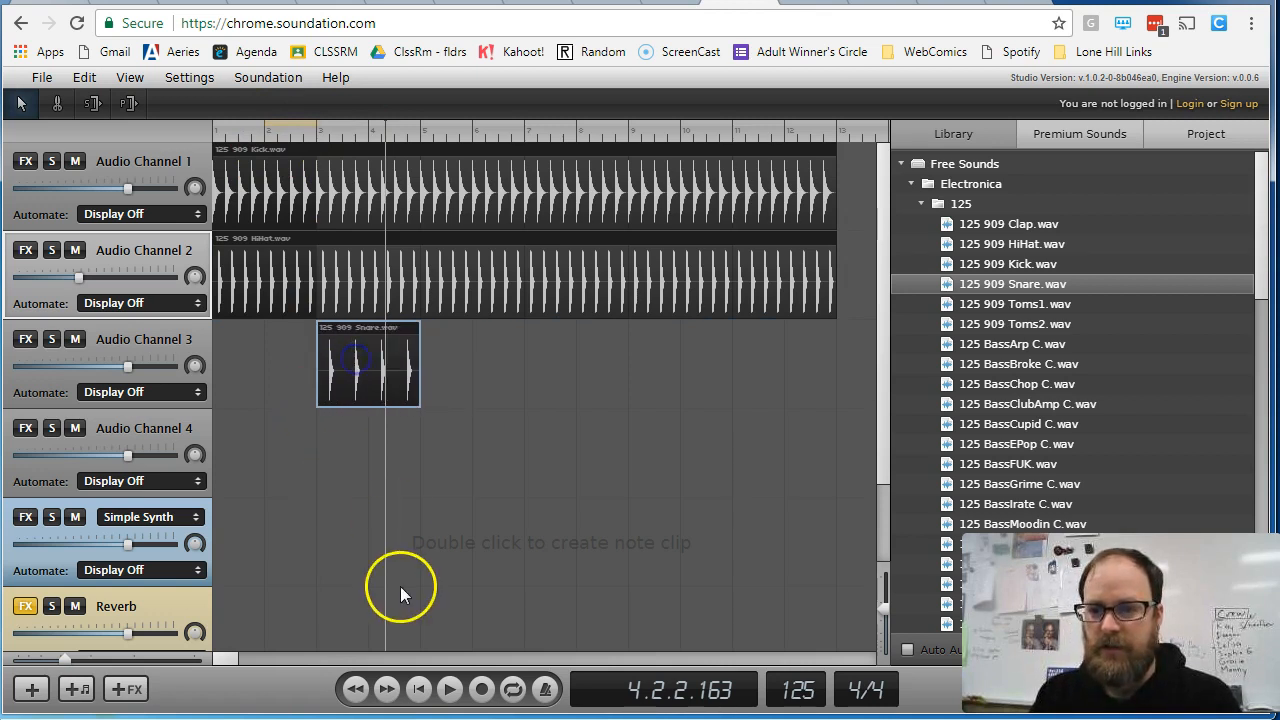
left_click(203, 133)
key("space")
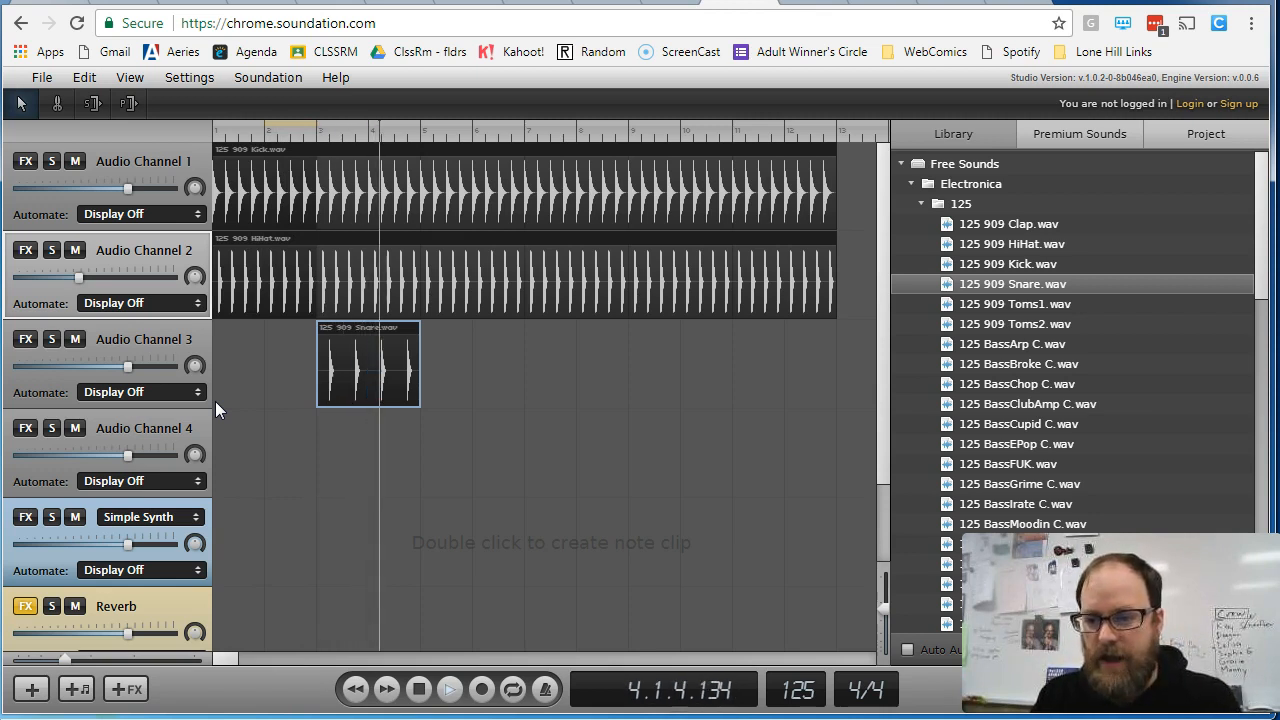
key("space")
left_click_drag(417, 323, 831, 349)
key("space")
key("space")
- Audition the BassMoodin, BassSweep and BassTranced samples and fill Audio Channel 4 with 125 BassTranced C.wav from bar 1 to bar 13
scroll(1005, 366, "down", 3)
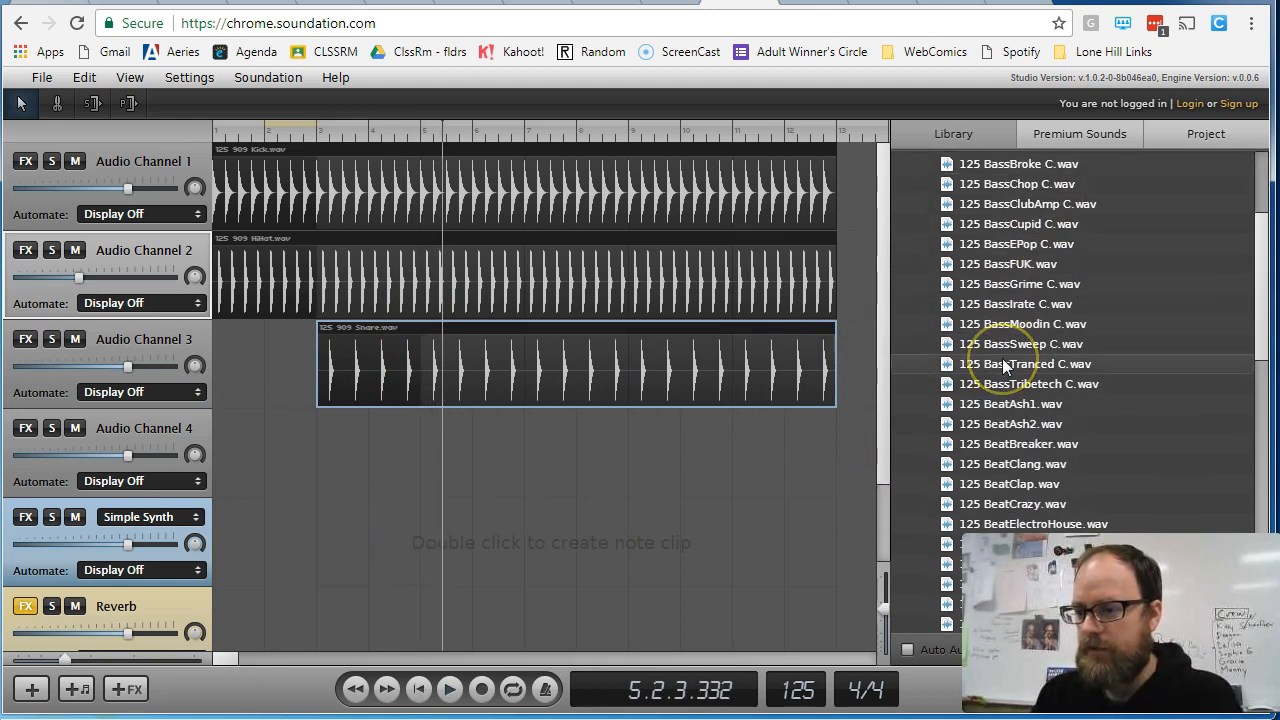
left_click(975, 325)
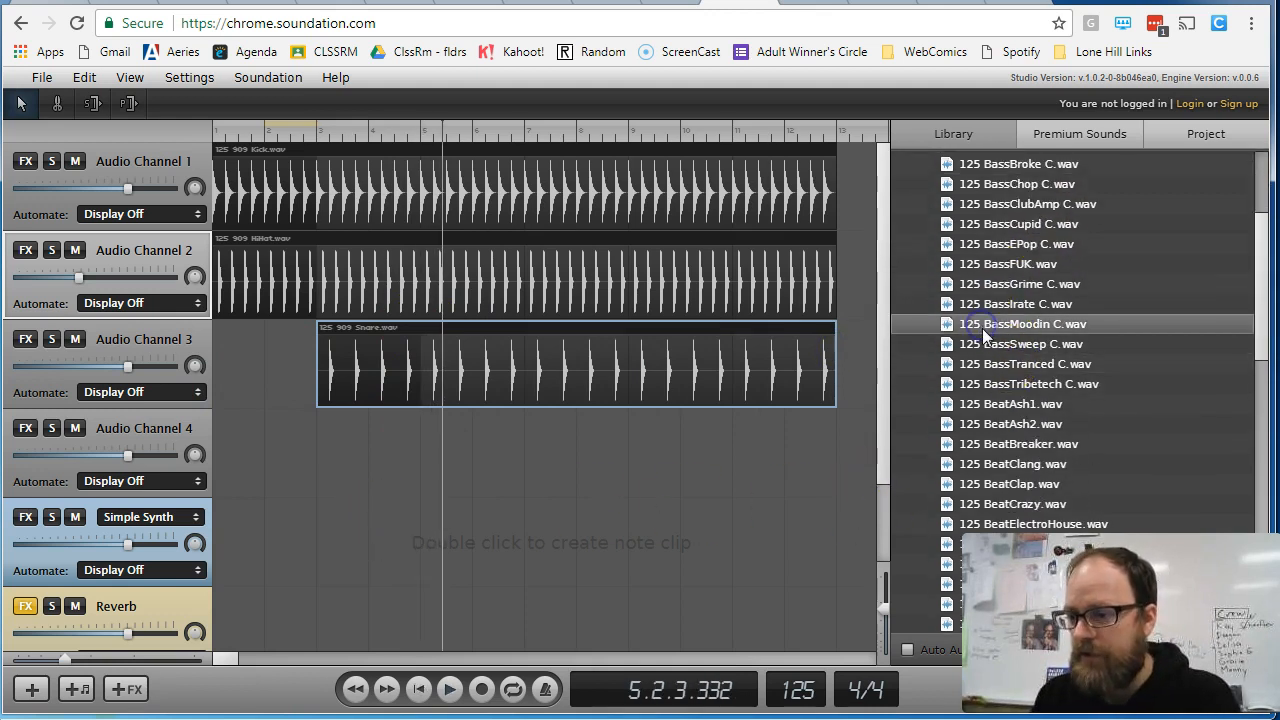
left_click(992, 326)
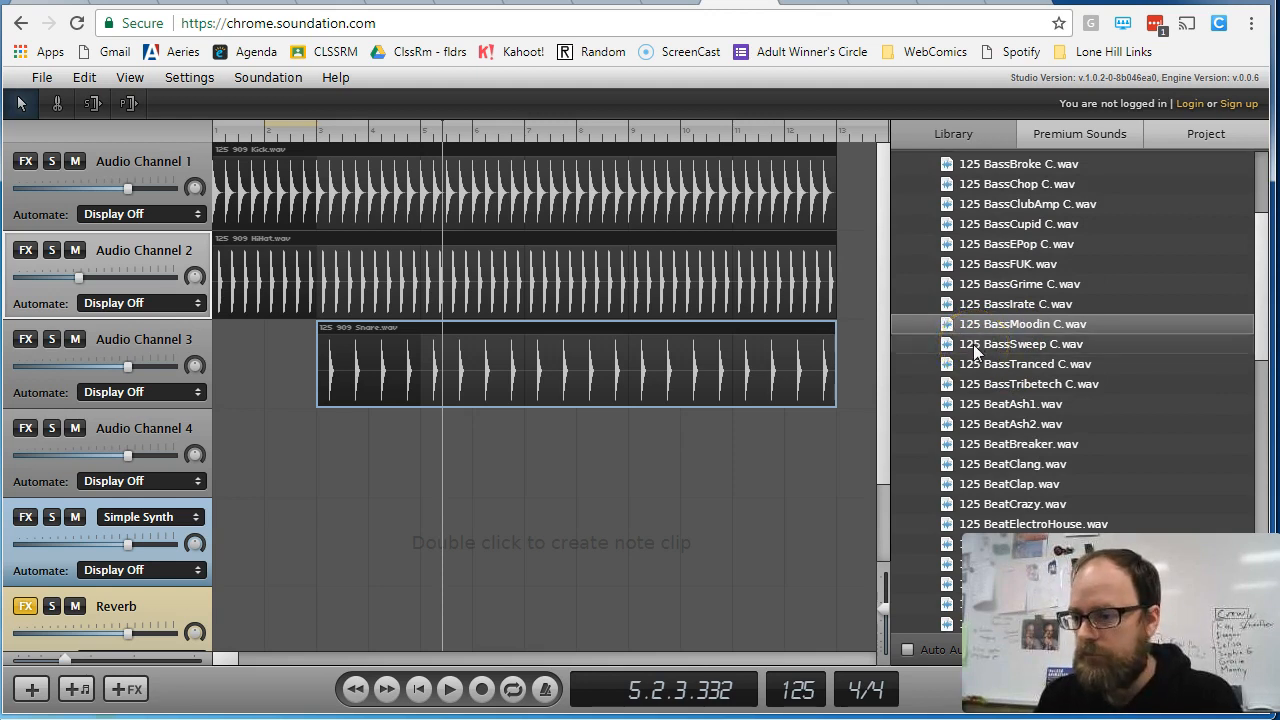
left_click(947, 345)
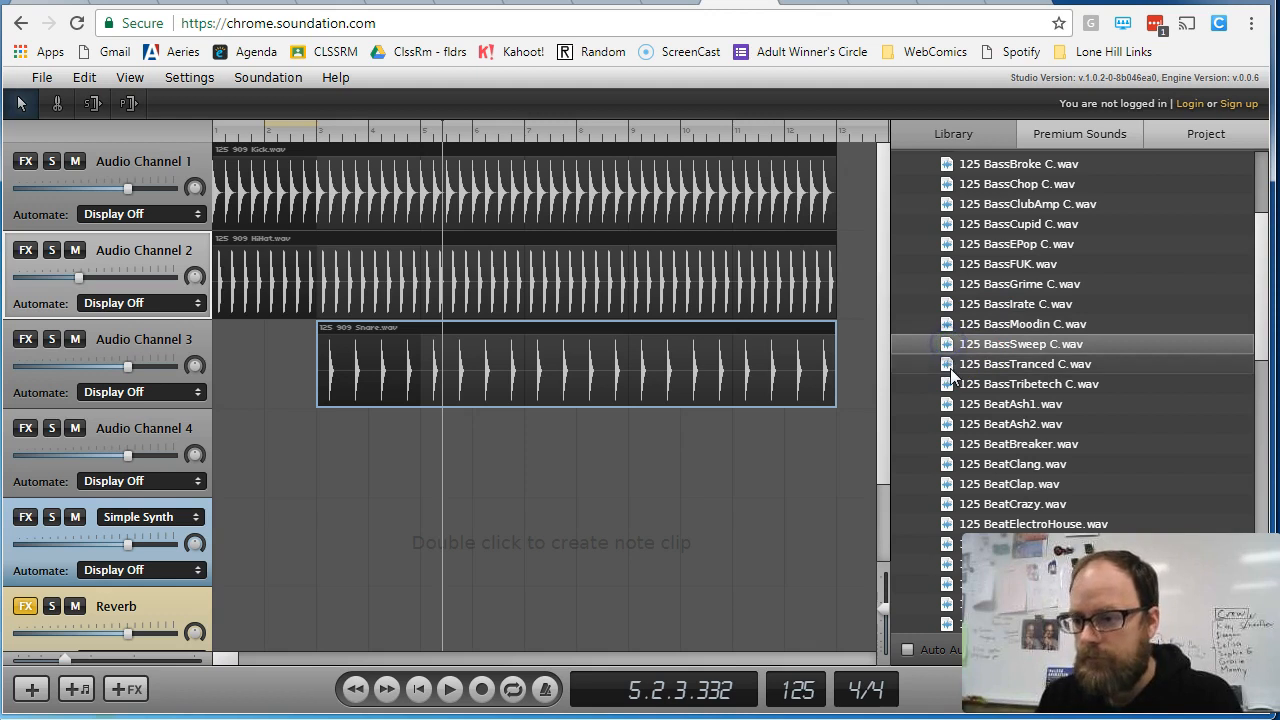
left_click(950, 350)
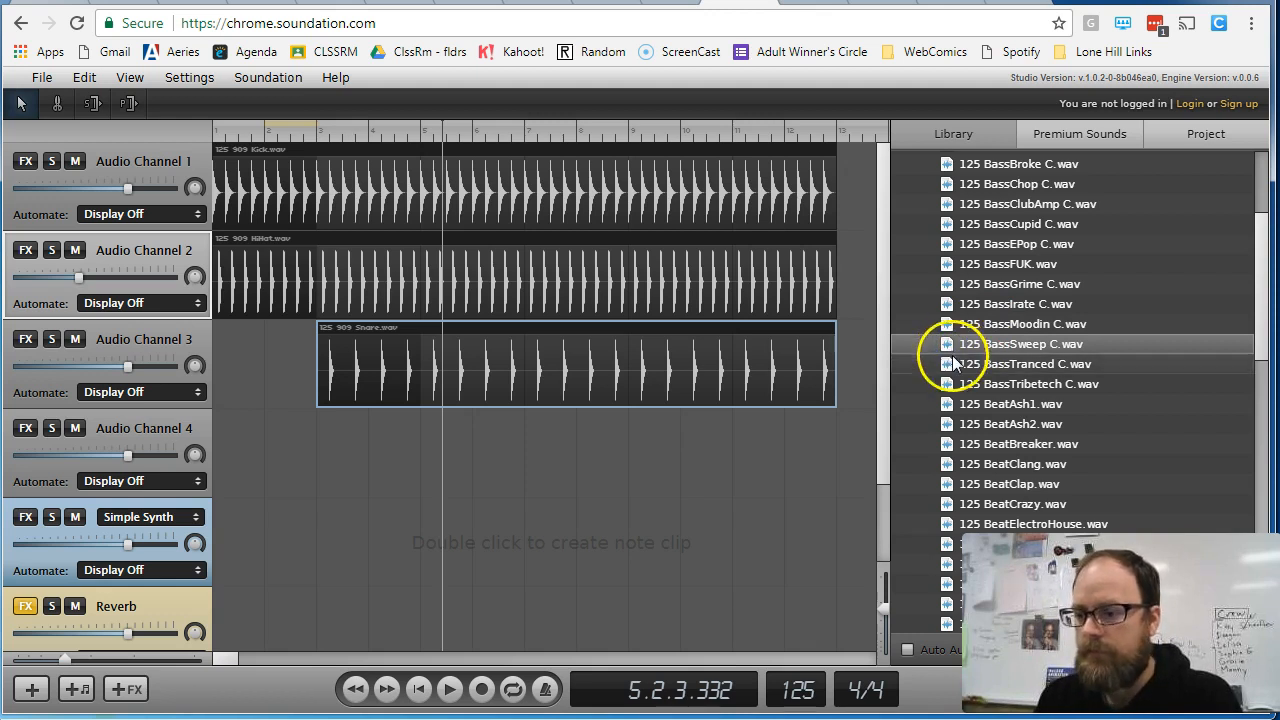
left_click(953, 365)
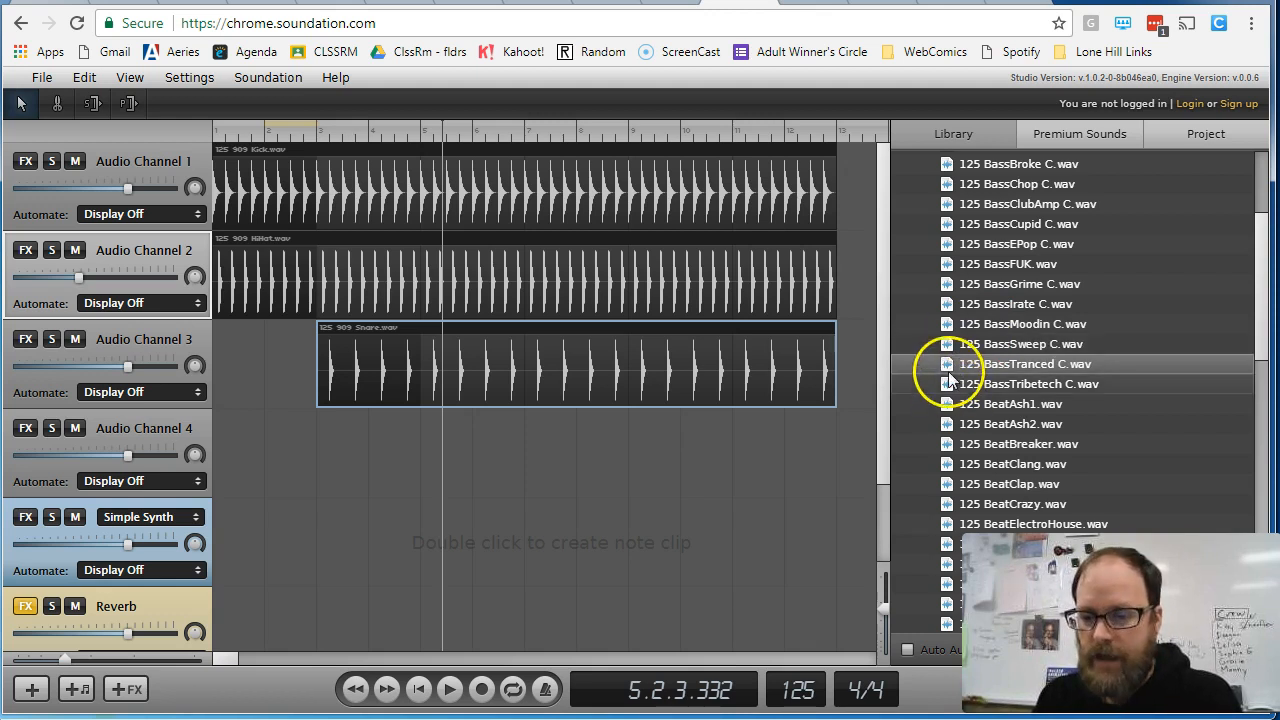
left_click_drag(948, 364, 835, 426)
left_click_drag(443, 126, 190, 149)
key("space")
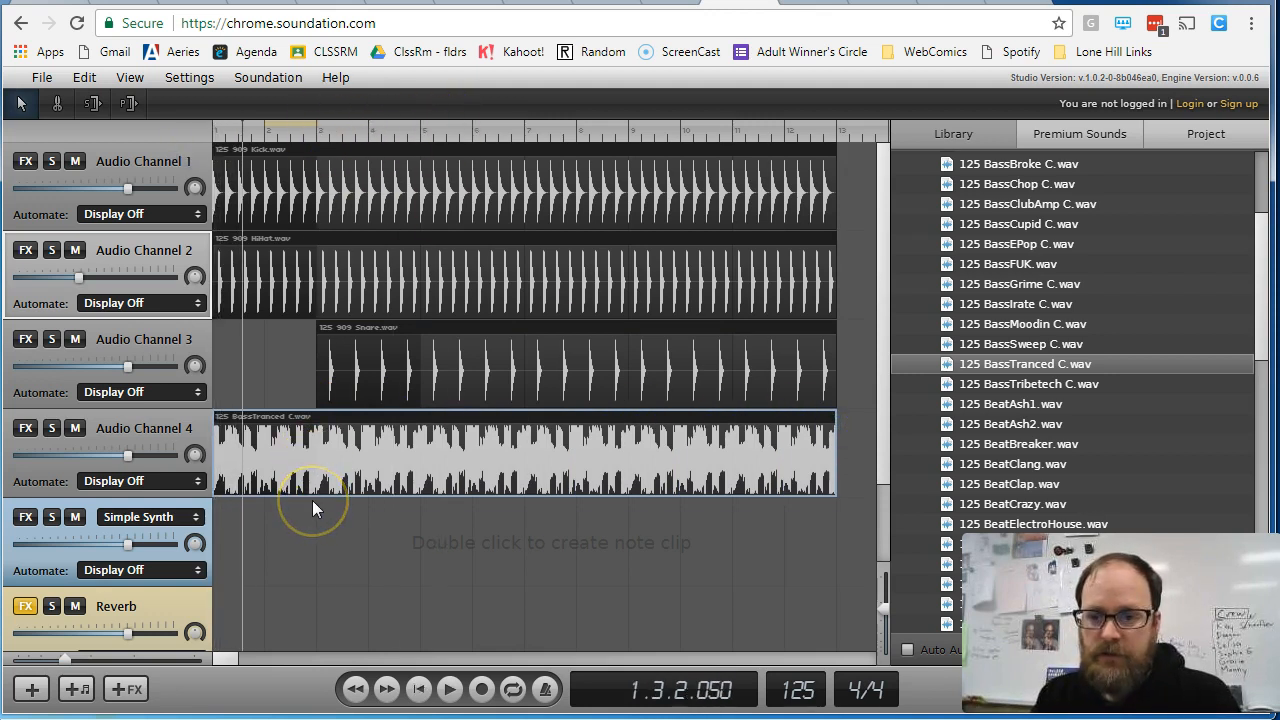
- Play the song from the start and lower the volume of Audio Channel 4 to match Audio Channel 2
left_click_drag(239, 128, 212, 128)
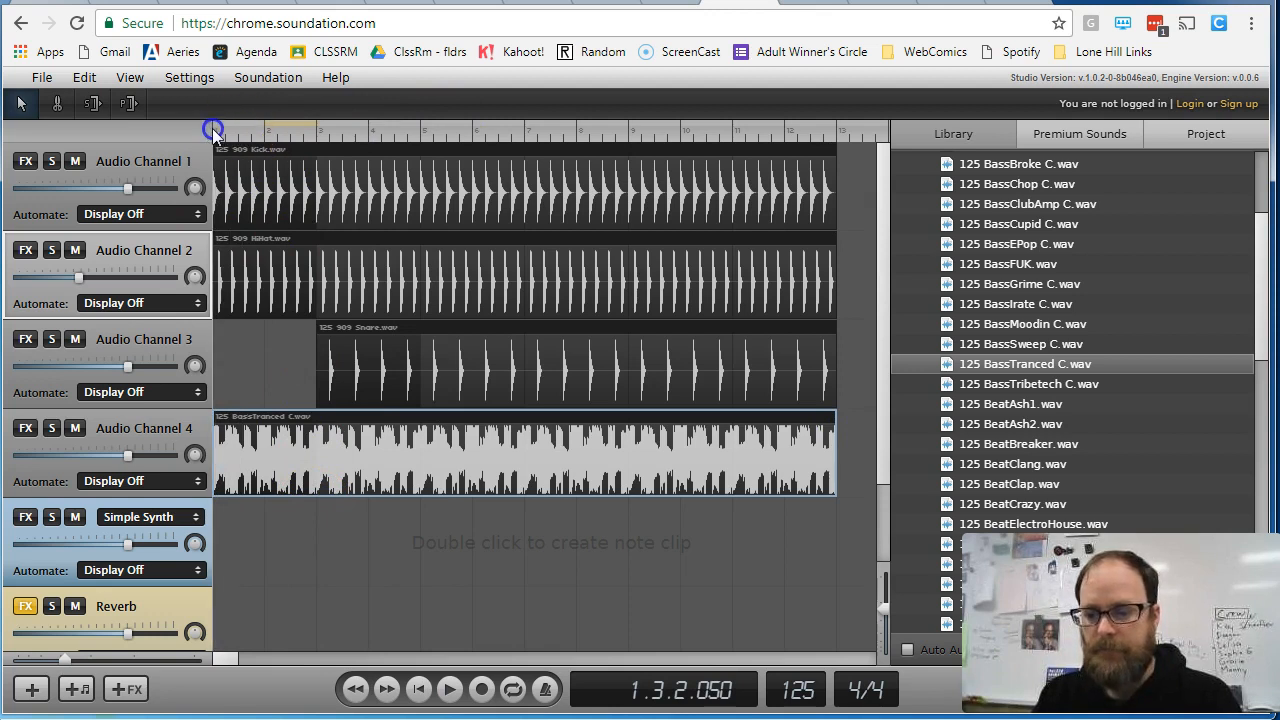
key("space")
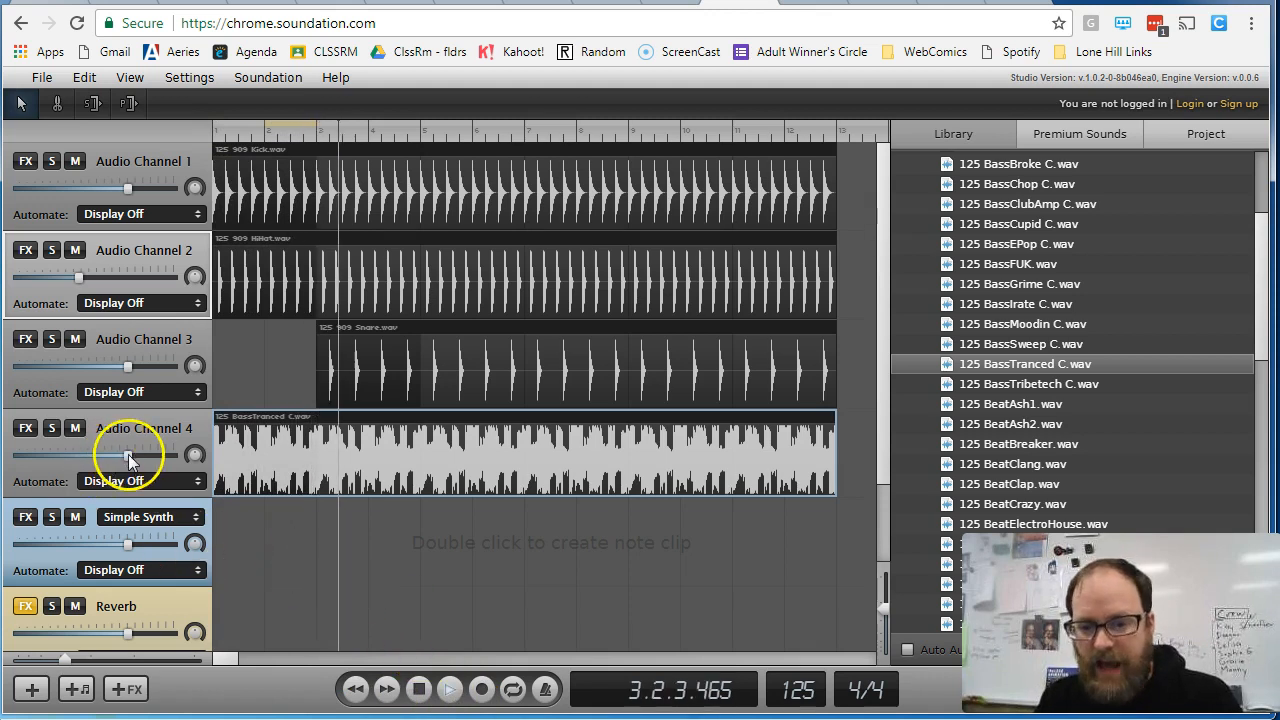
left_click_drag(129, 455, 78, 457)
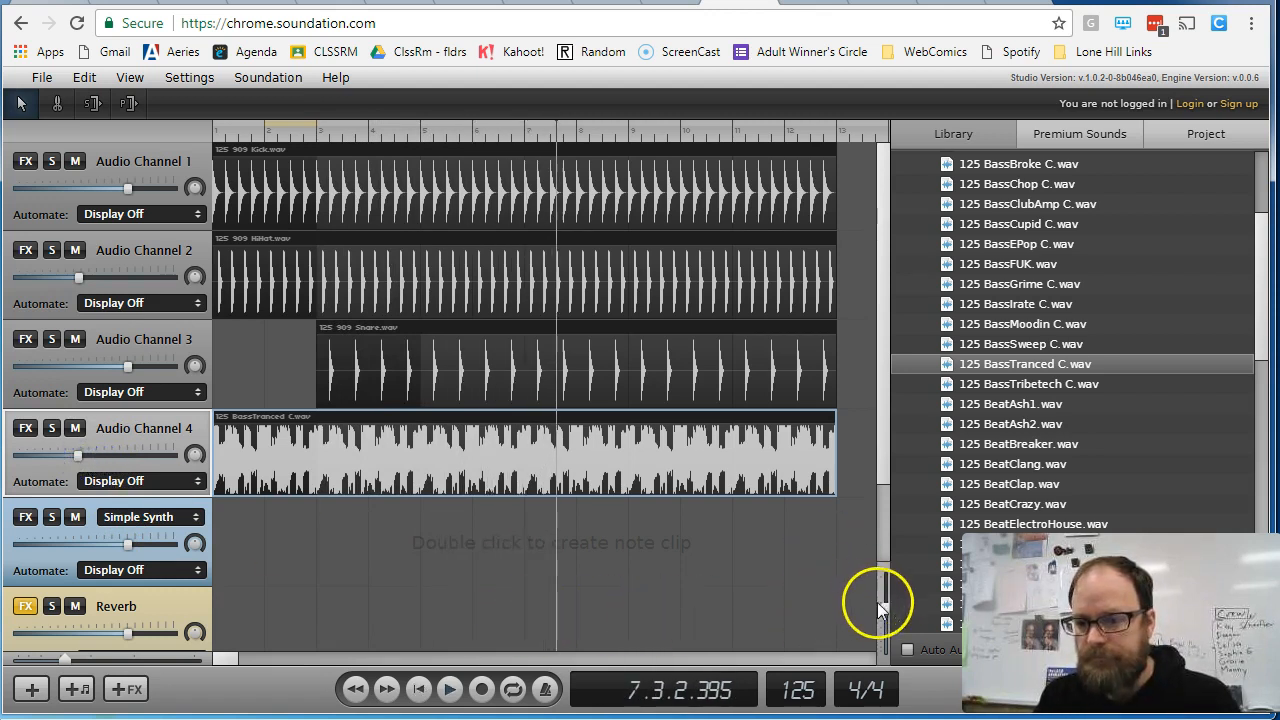
- Try different track heights and timeline zoom levels, ending with slightly shorter tracks and a closer view of the timeline
left_click(882, 613)
key("space")
left_click(881, 629)
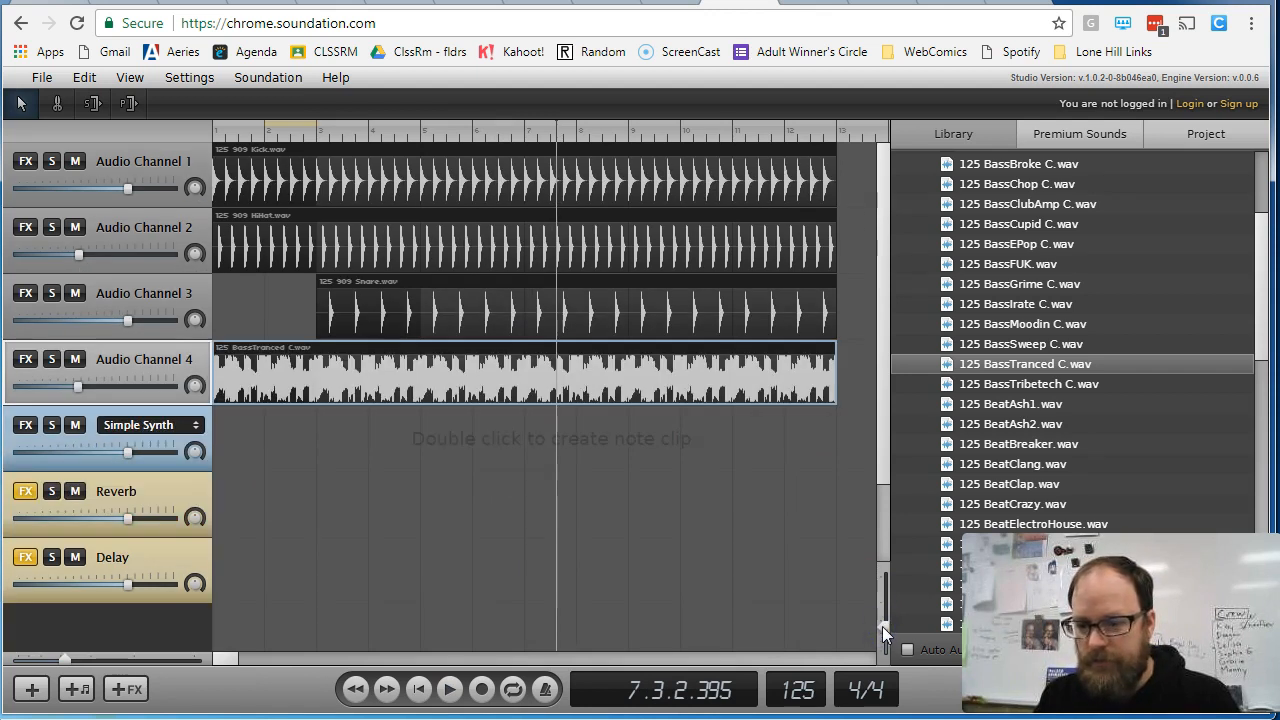
left_click(884, 640)
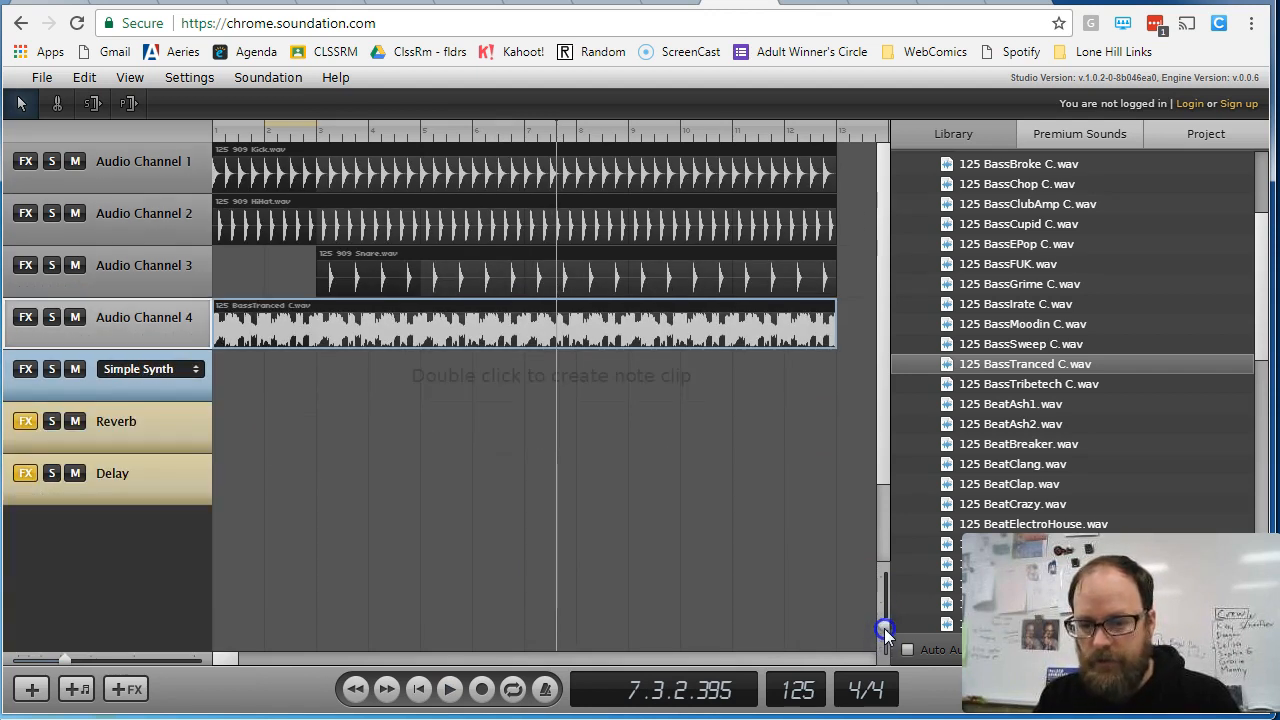
left_click(884, 630)
mouse_move(66, 657)
left_mouse_down()
mouse_move(125, 665)
mouse_move(44, 662)
left_mouse_up()
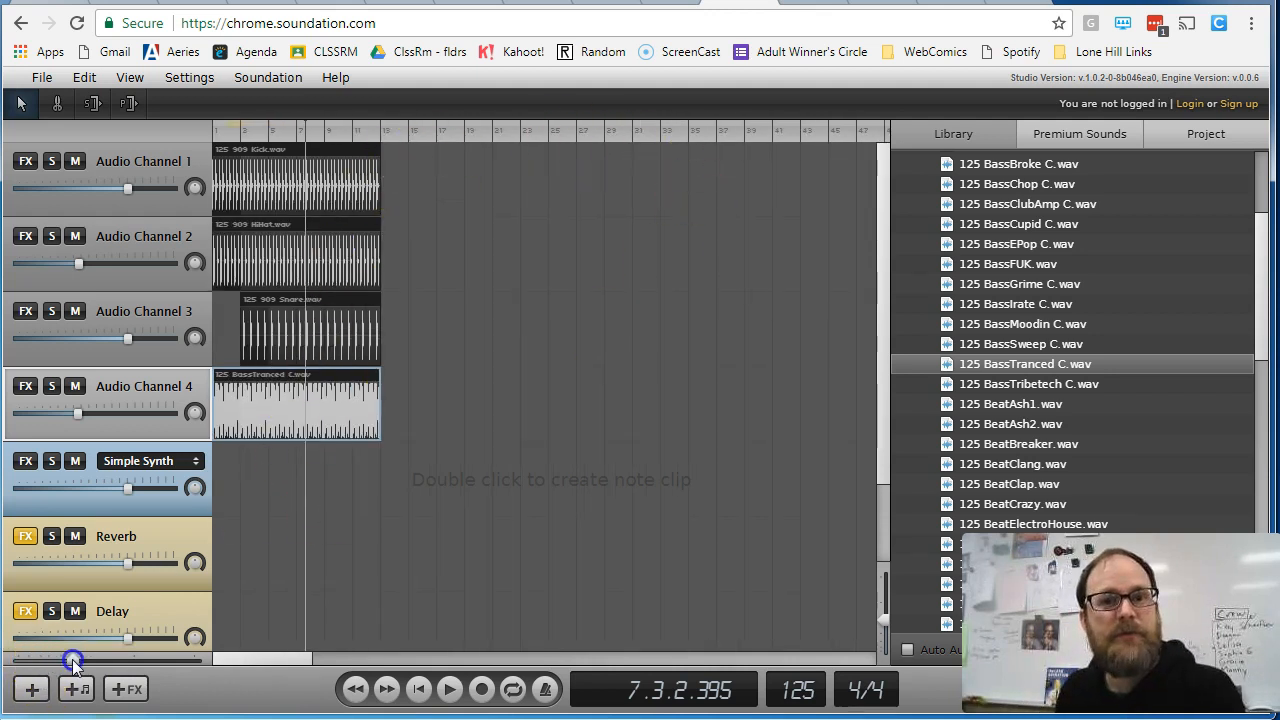
left_click(72, 661)
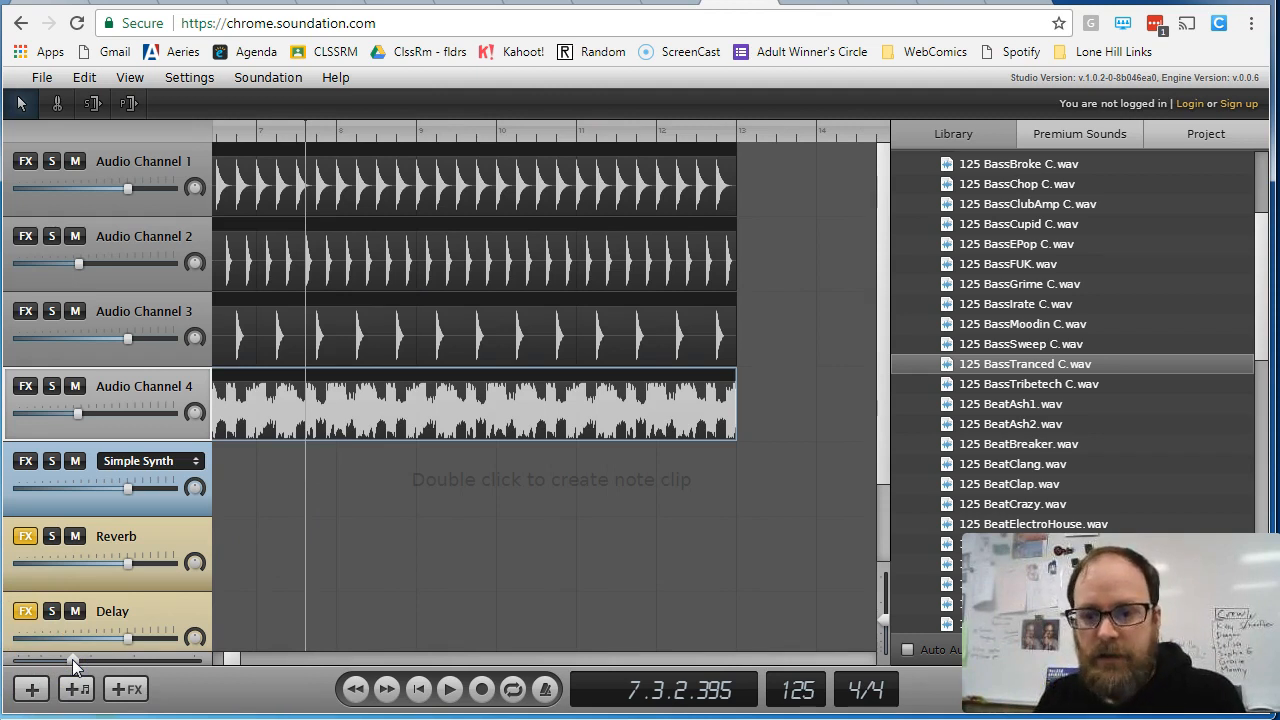
- Start a .sng export of the song and browse to the Period 1 - Semester 2 folder inside _Classes Work on the network drive
left_click(49, 78)
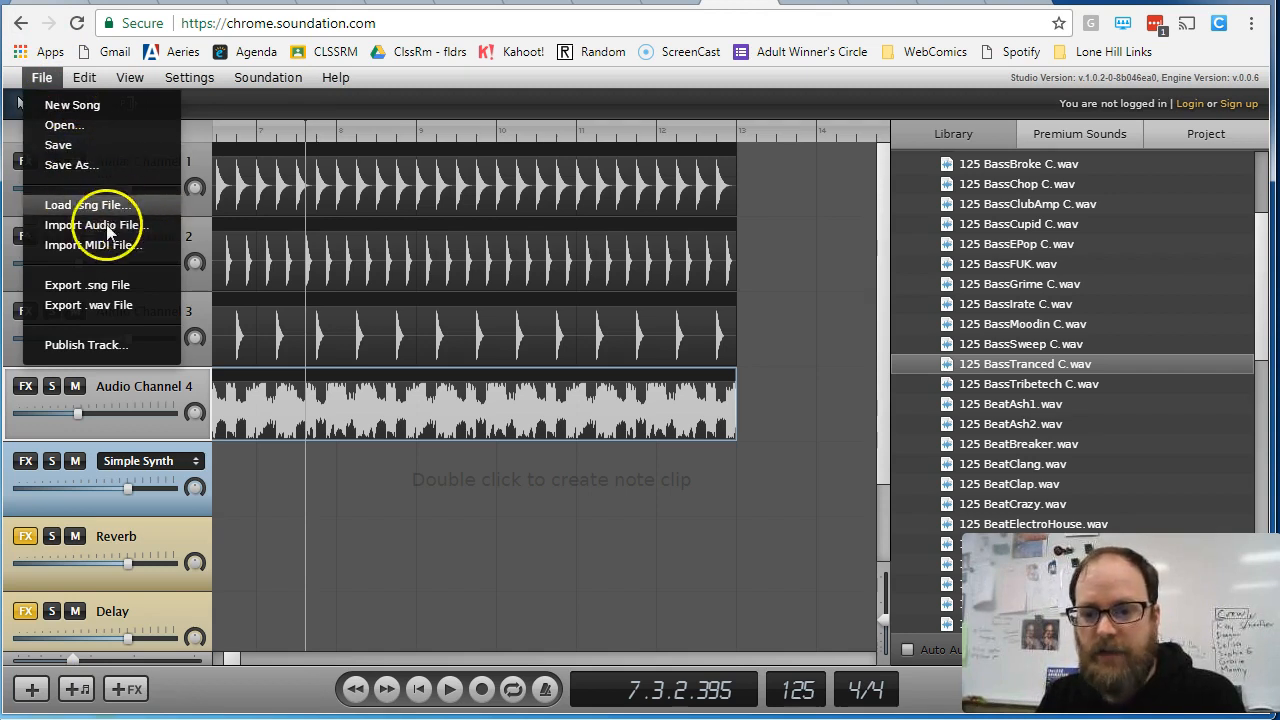
left_click(118, 288)
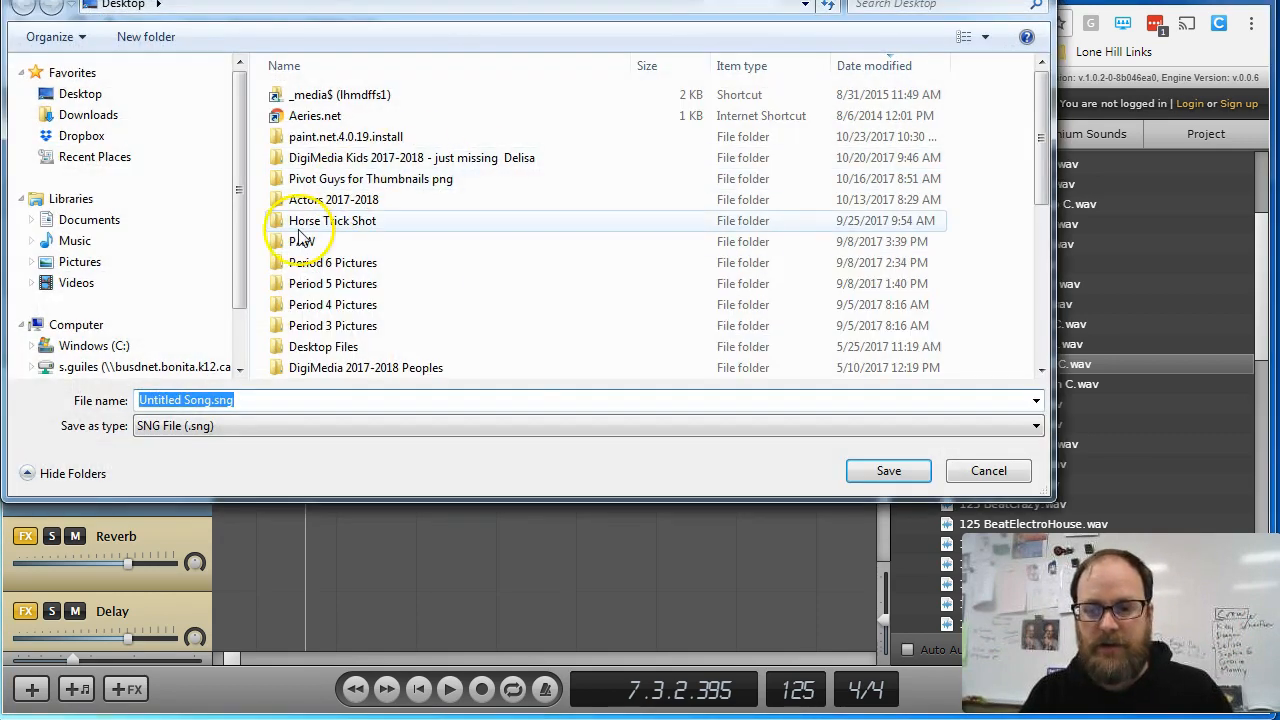
left_click_drag(238, 263, 240, 280)
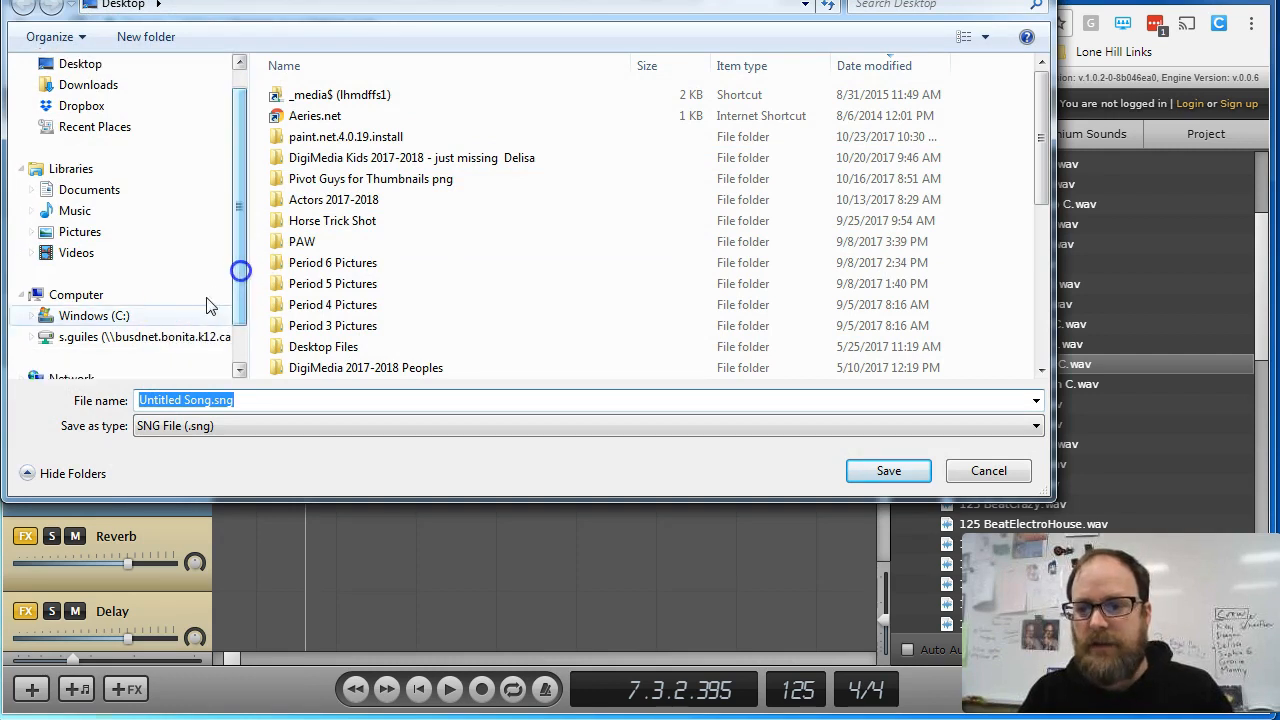
left_click(177, 336)
double_click(342, 99)
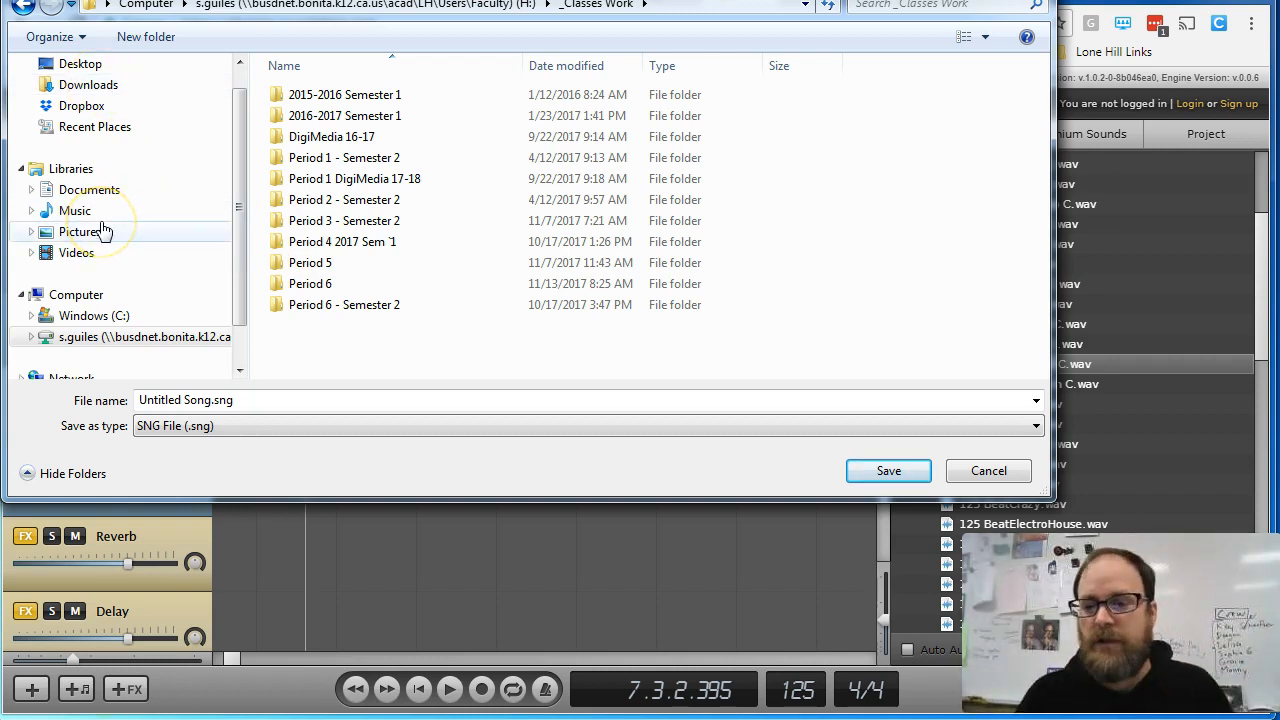
left_click(320, 288)
double_click(329, 159)
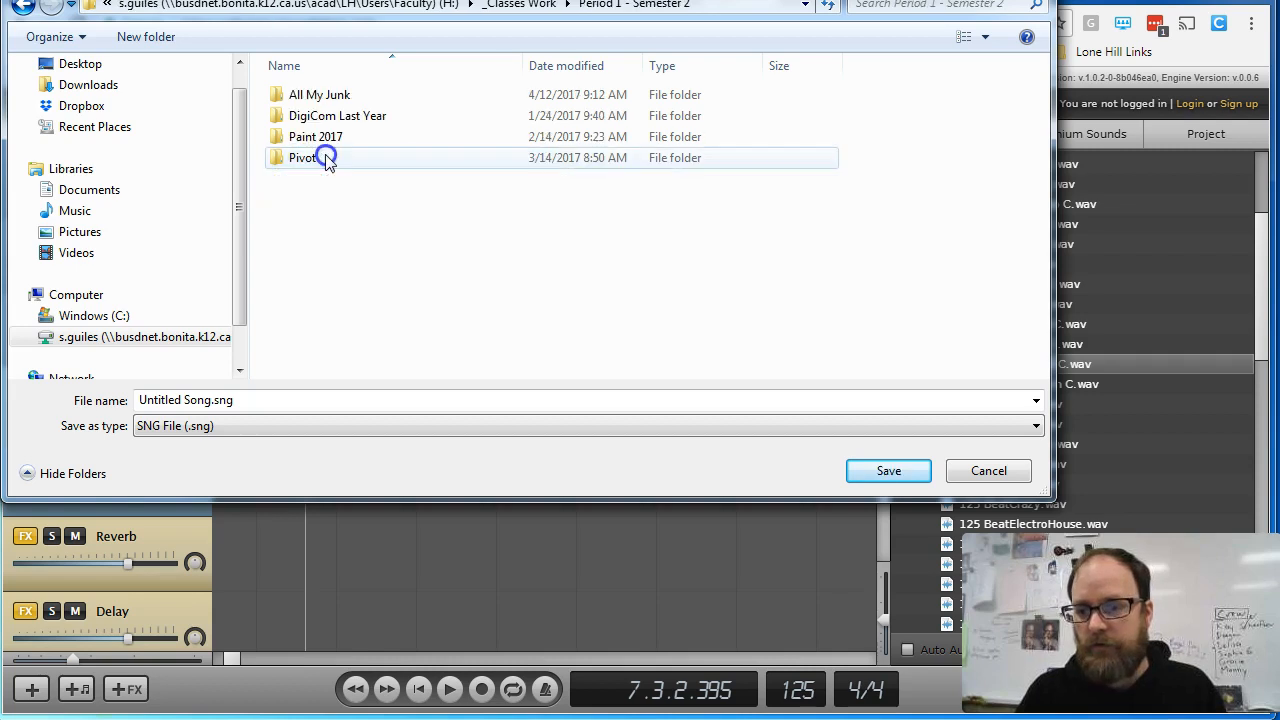
- Create a folder named Soundation inside Period 1 - Semester 2 and open it
right_click(310, 243)
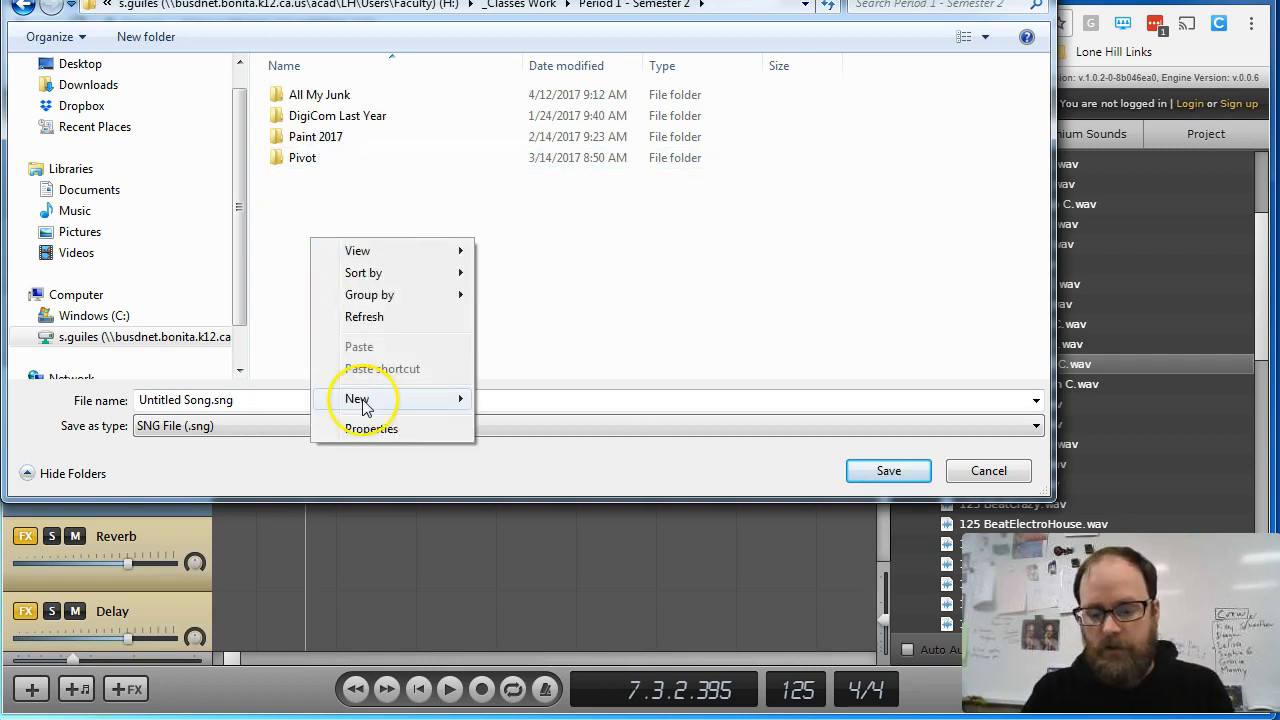
mouse_move(362, 404)
left_click(545, 399)
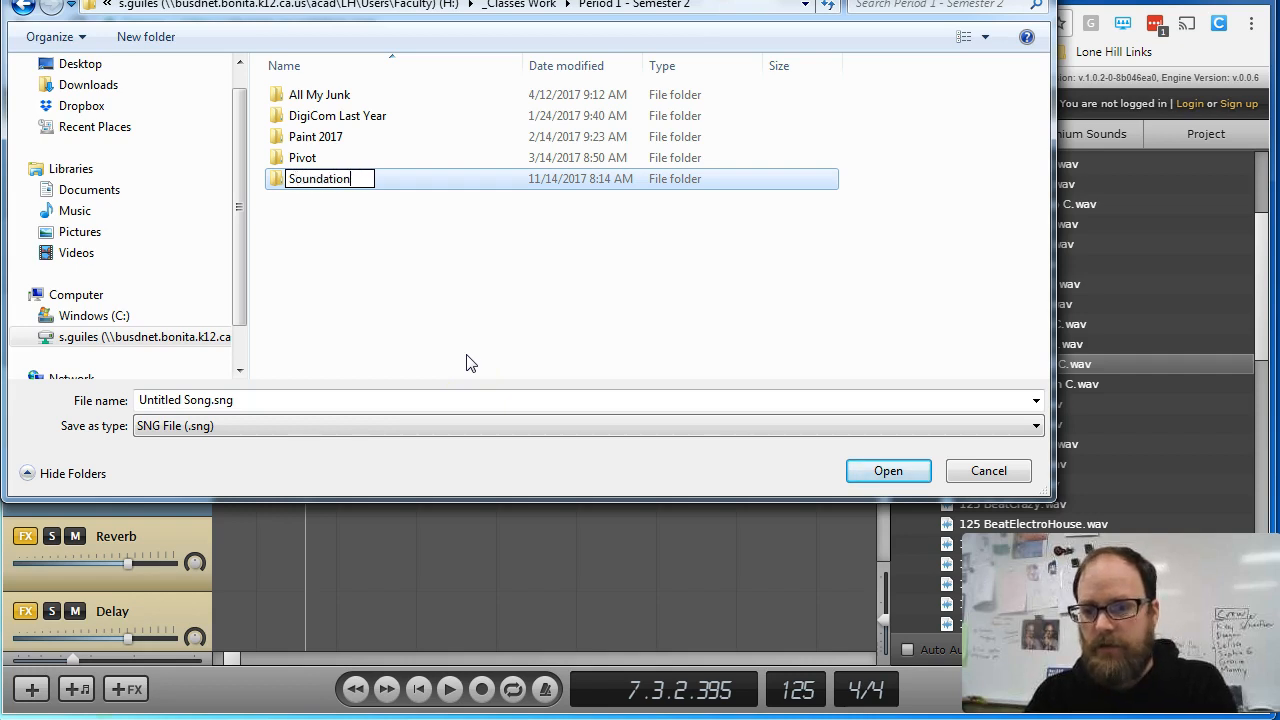
key("Return")
double_click(310, 178)
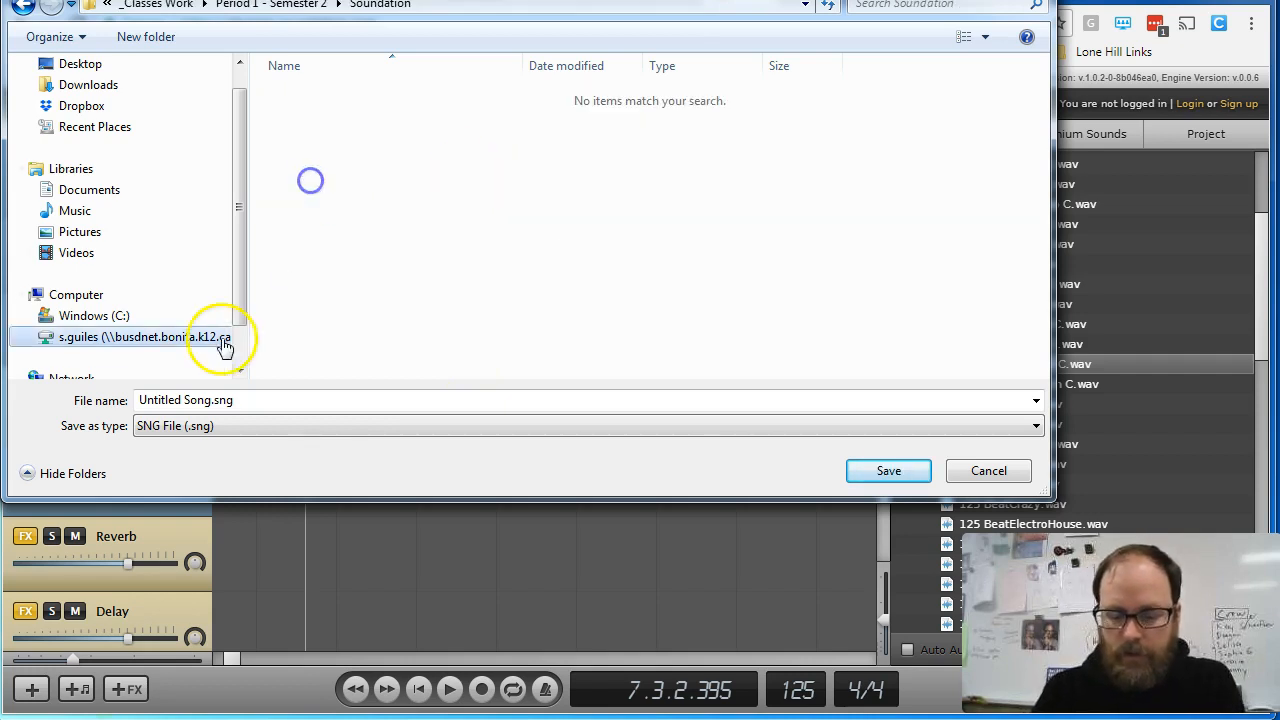
- Name the exported SNG file My First Song and save it
left_click(211, 404)
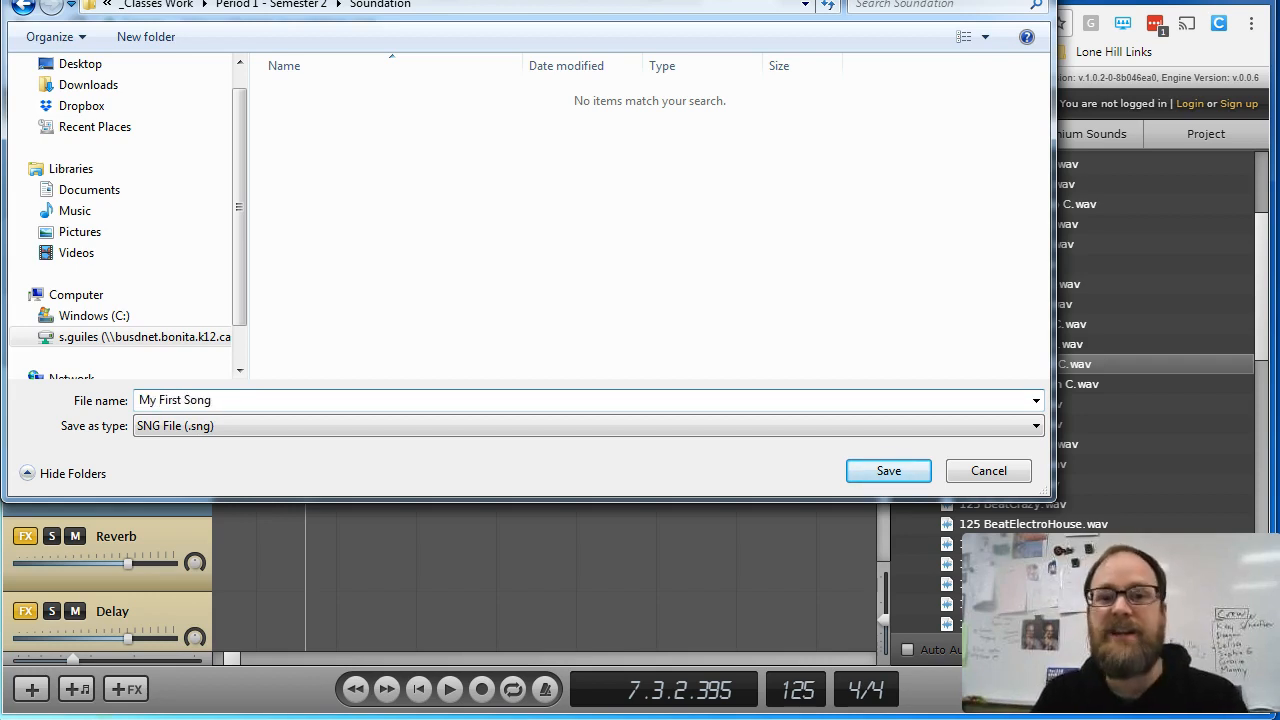
type("My First Song")
left_click(890, 474)
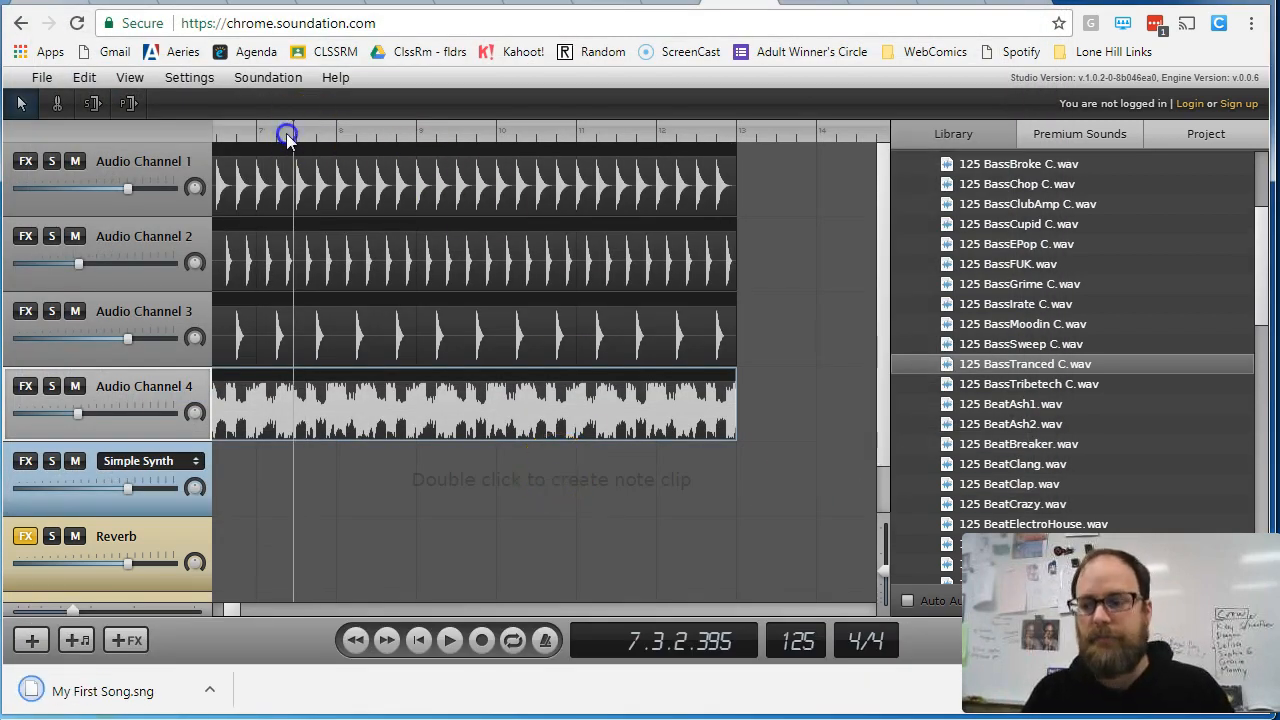
- Play the song and place 125 BeatAsh1.wav on the Simple Synth channel, starting just before bar 6
left_click(190, 143)
key("space")
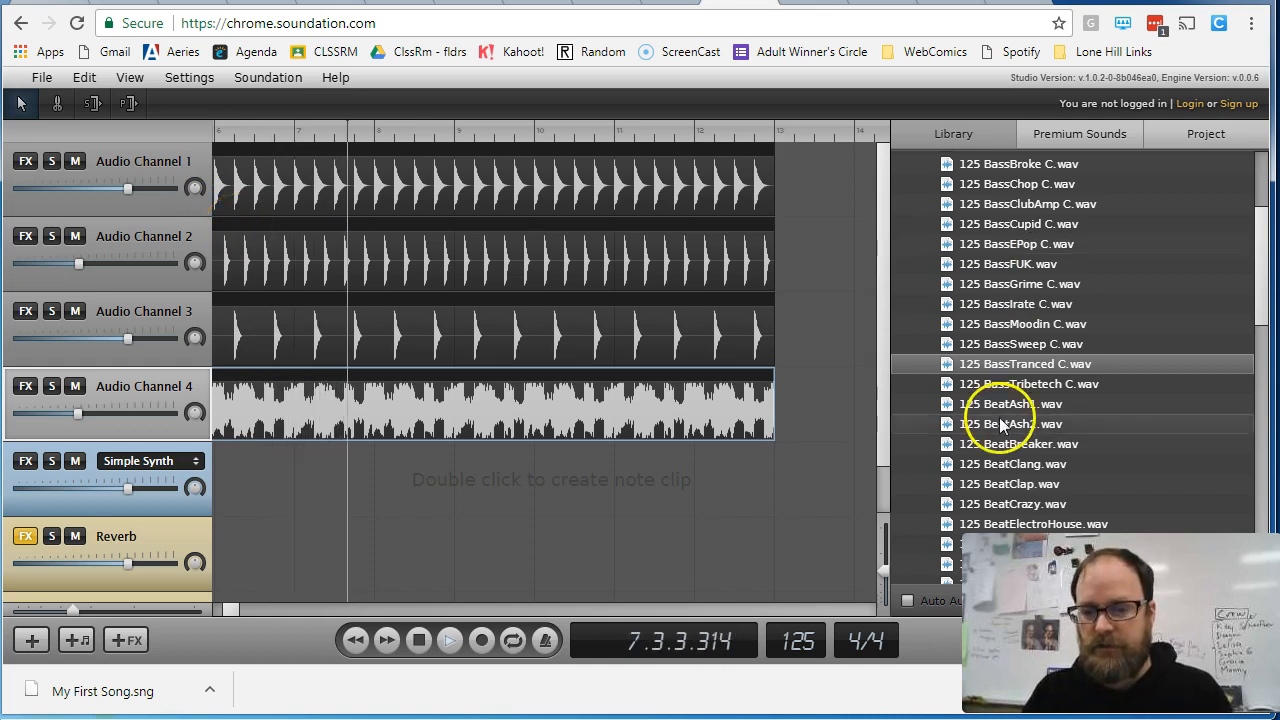
left_click_drag(1024, 410, 340, 467)
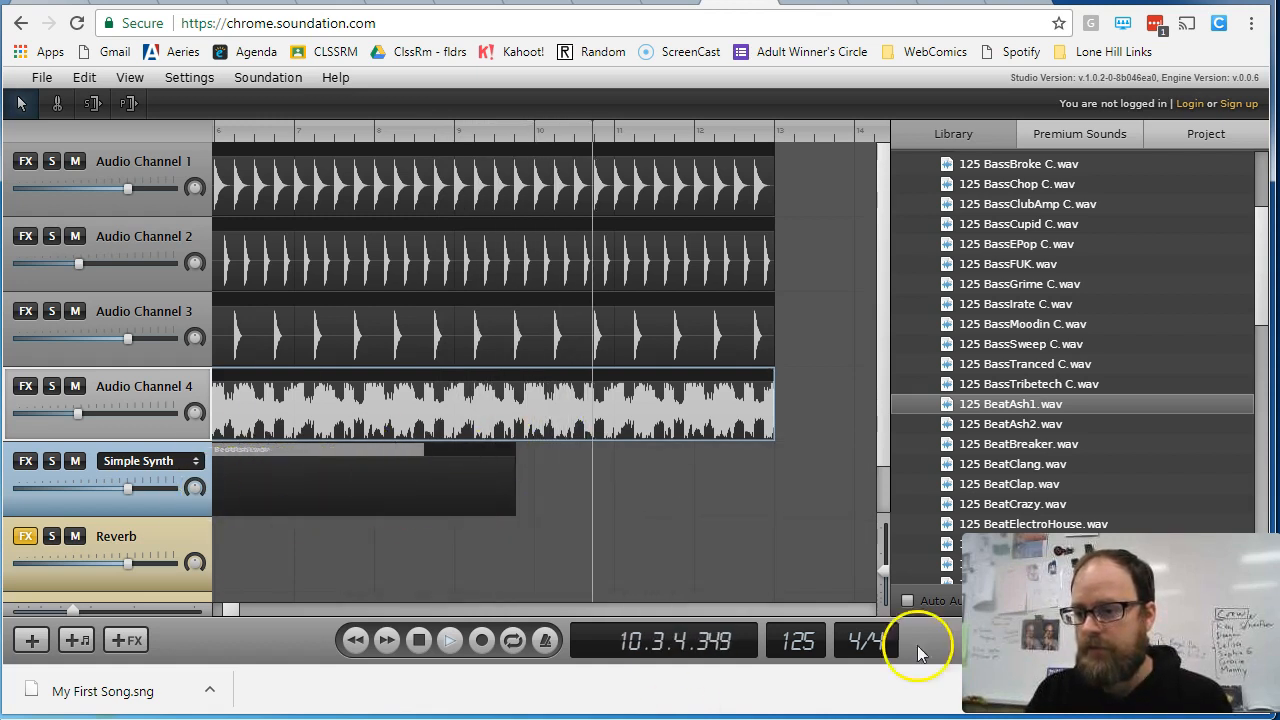
key("space")
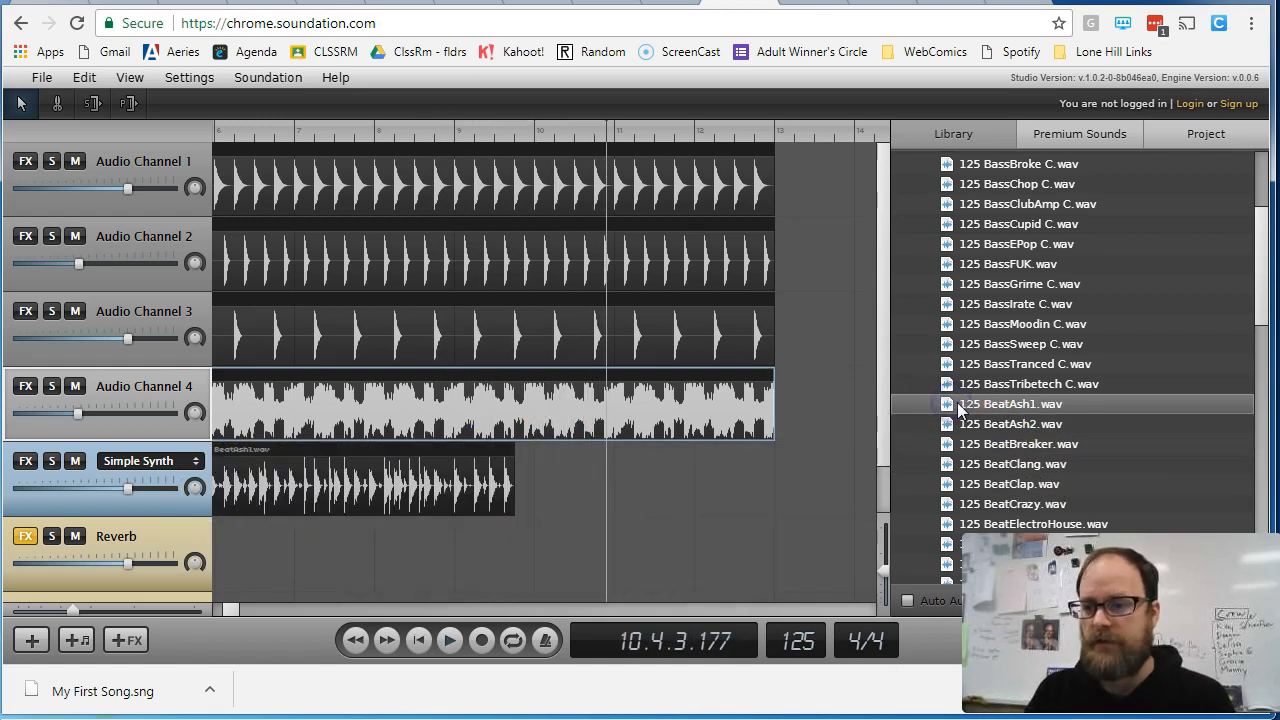
- Play the song from the start of the BeatAsh1 clip and slightly lower the Simple Synth channel's volume
key("space")
left_click_drag(633, 126, 200, 163)
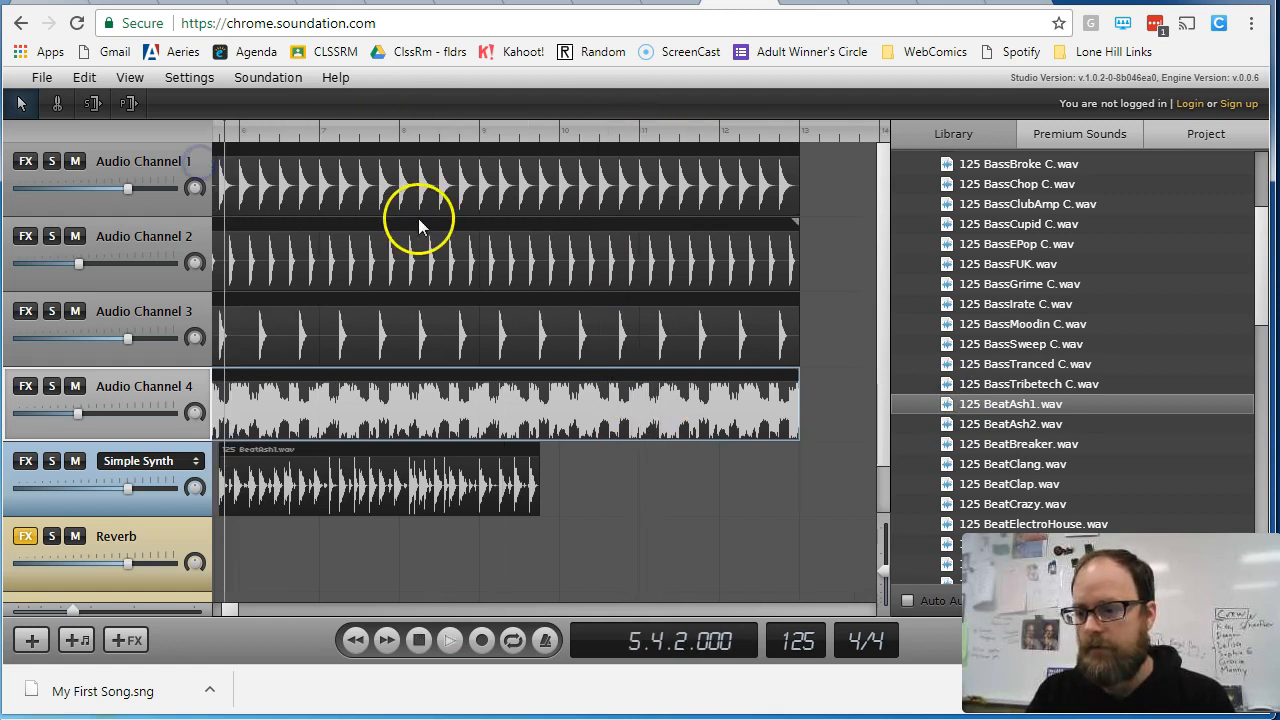
key("space")
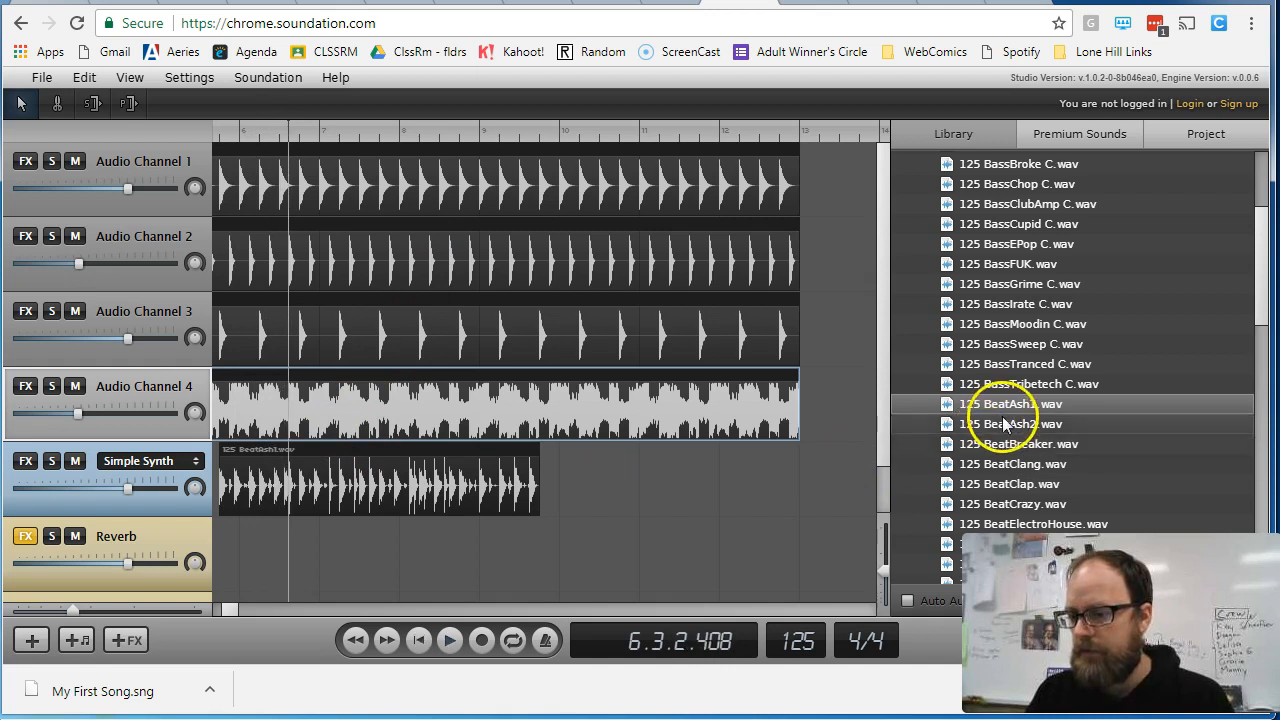
scroll(1161, 467, "down", 5)
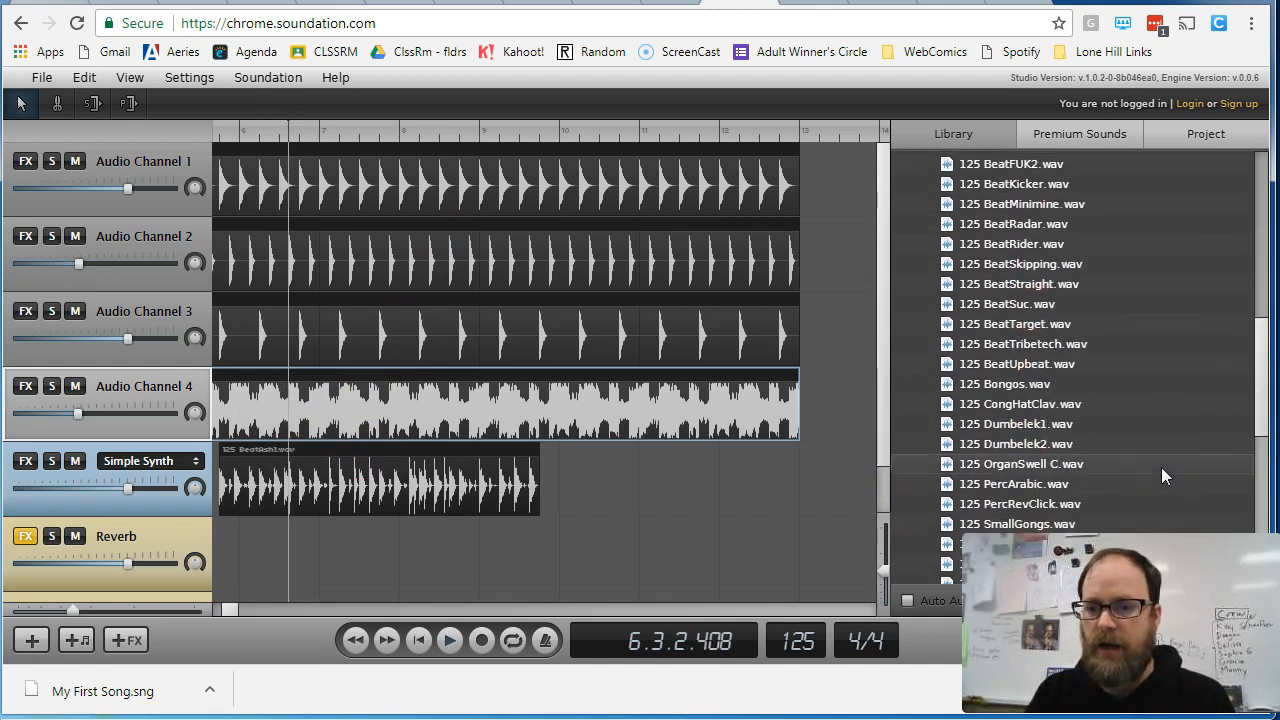
left_click(401, 485)
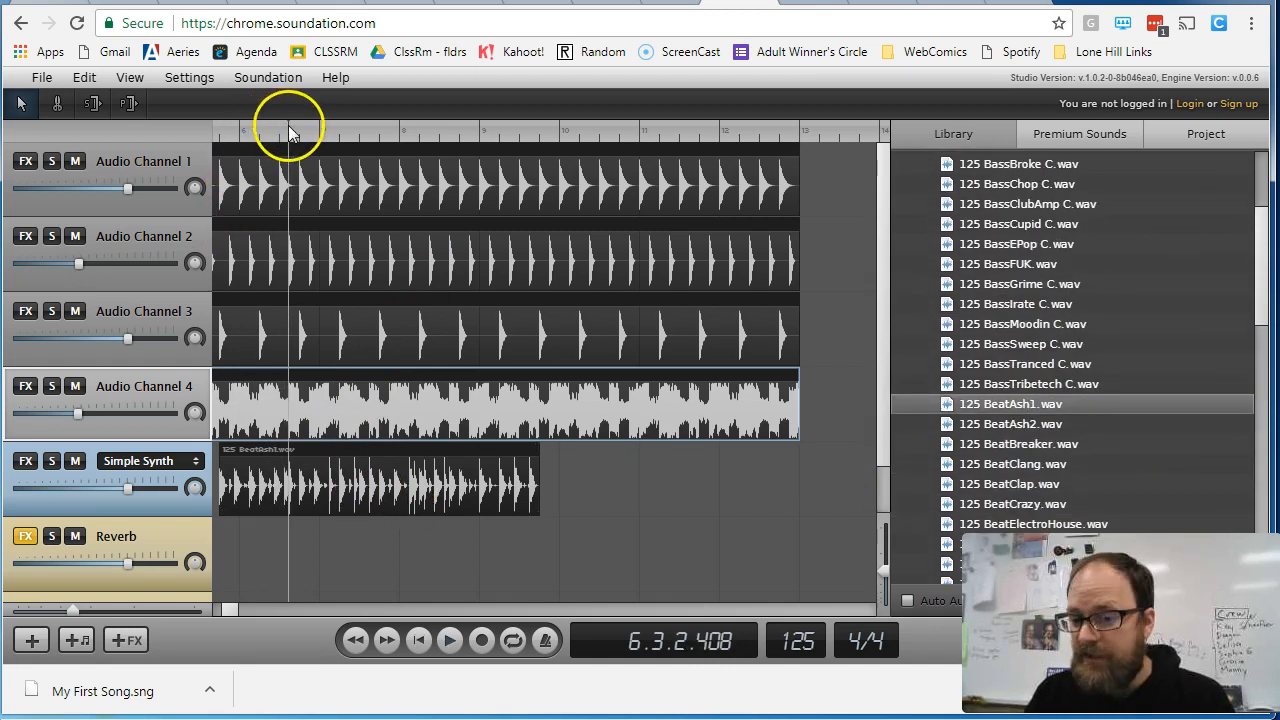
key("space")
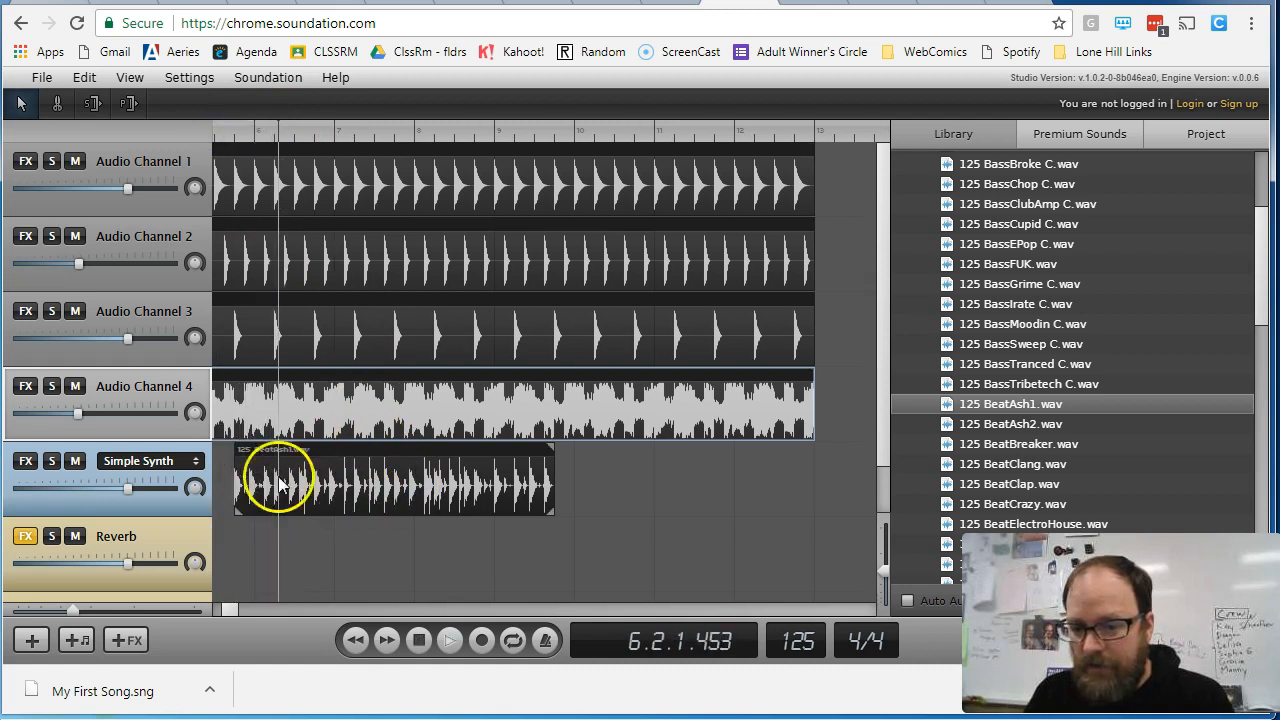
left_click_drag(120, 487, 152, 496)
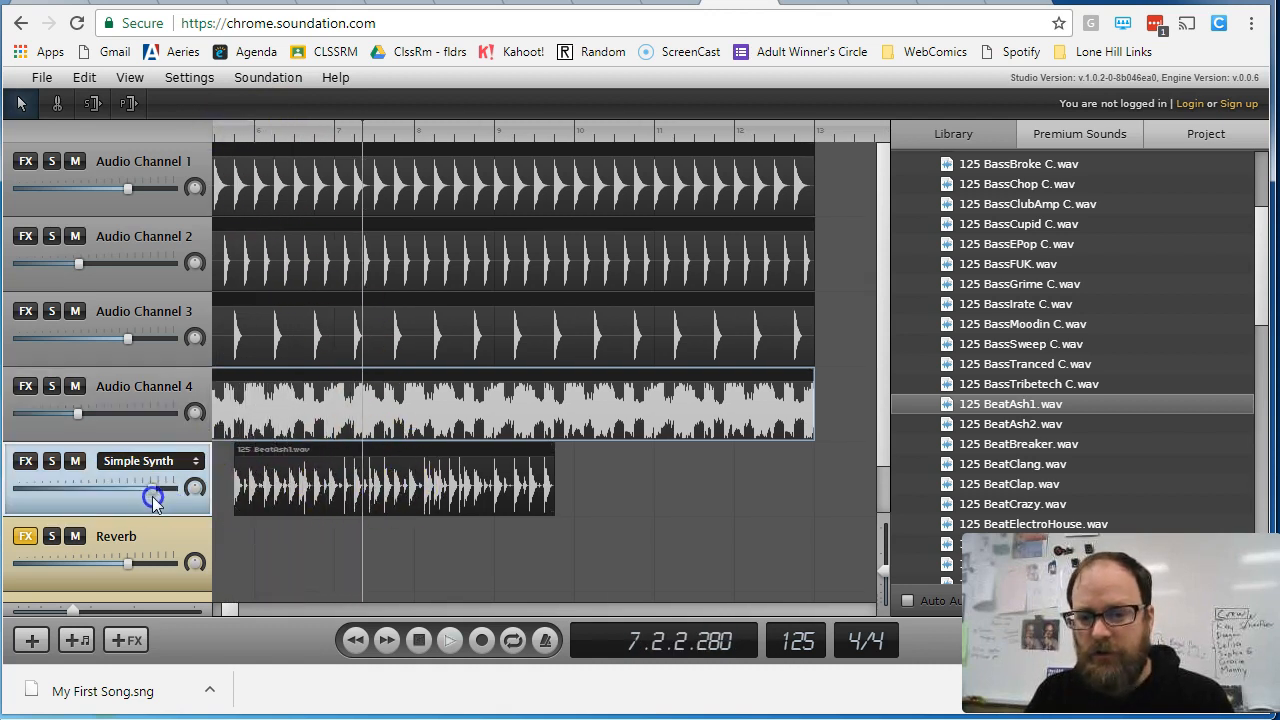
- Solo Audio Channels 4, 3, 2 and 1 in turn during playback and leave no channel soloed
left_click(55, 386)
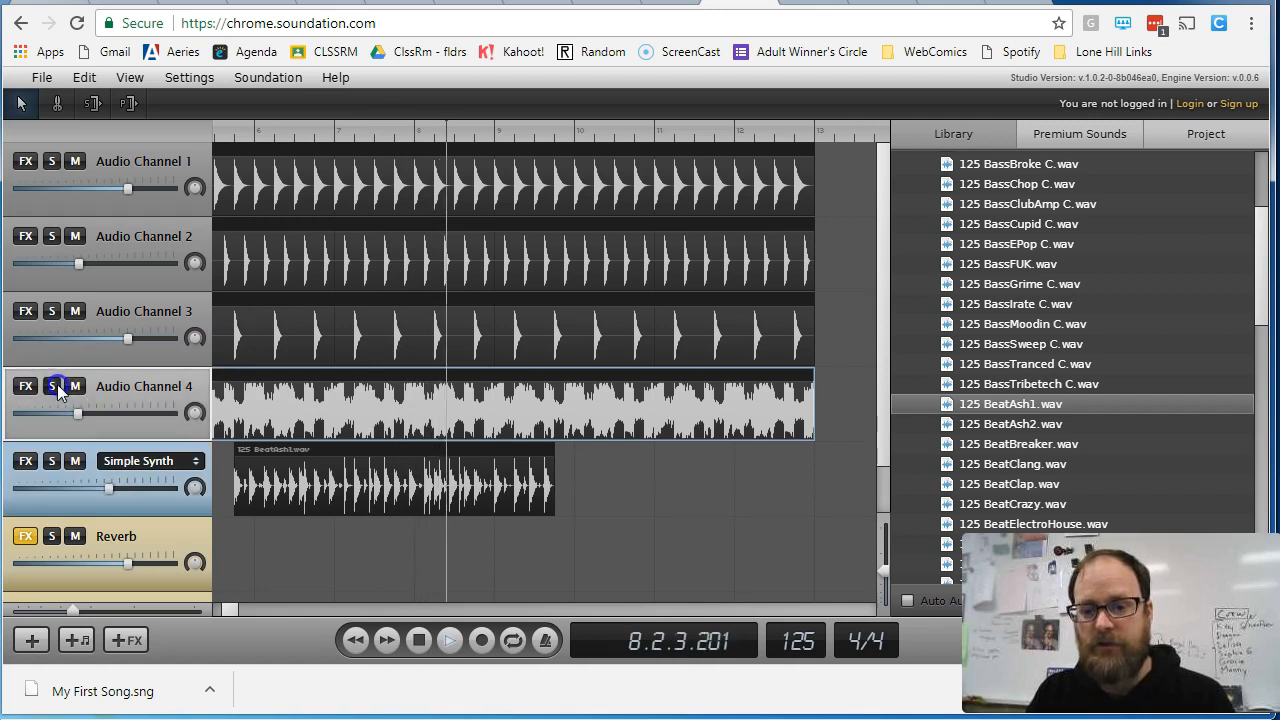
left_click(53, 311)
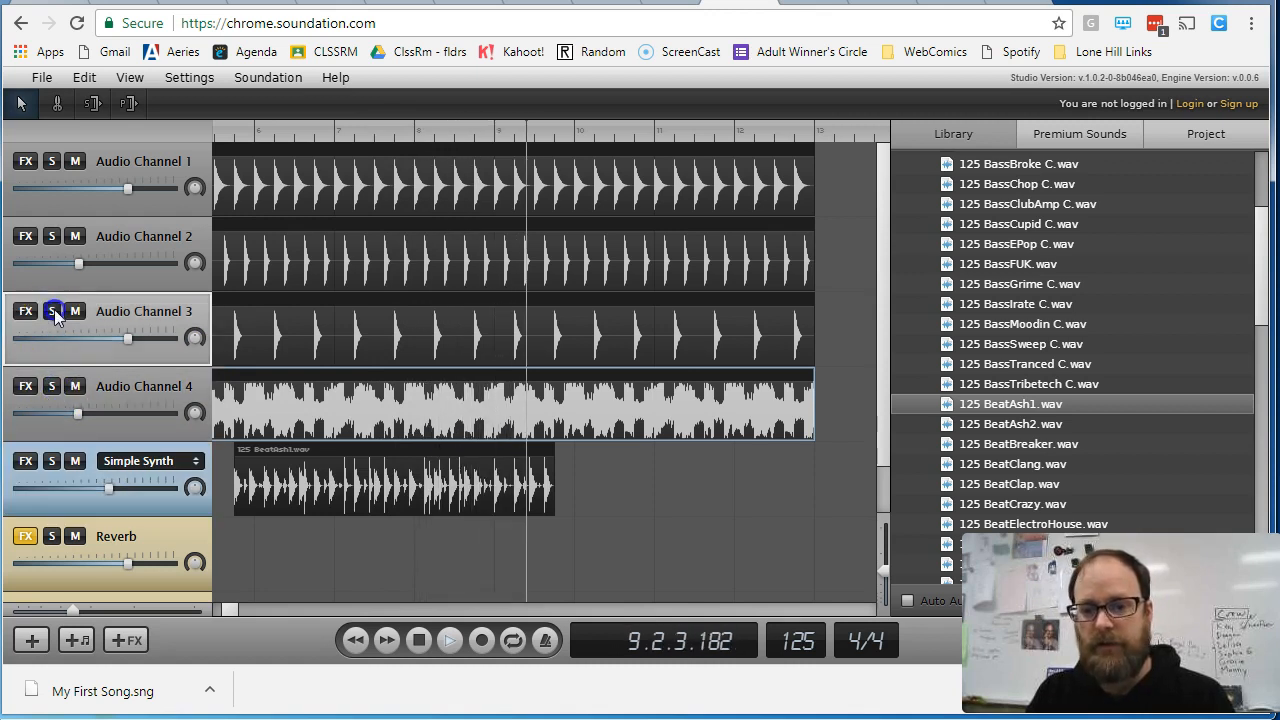
left_click(52, 236)
left_click(52, 161)
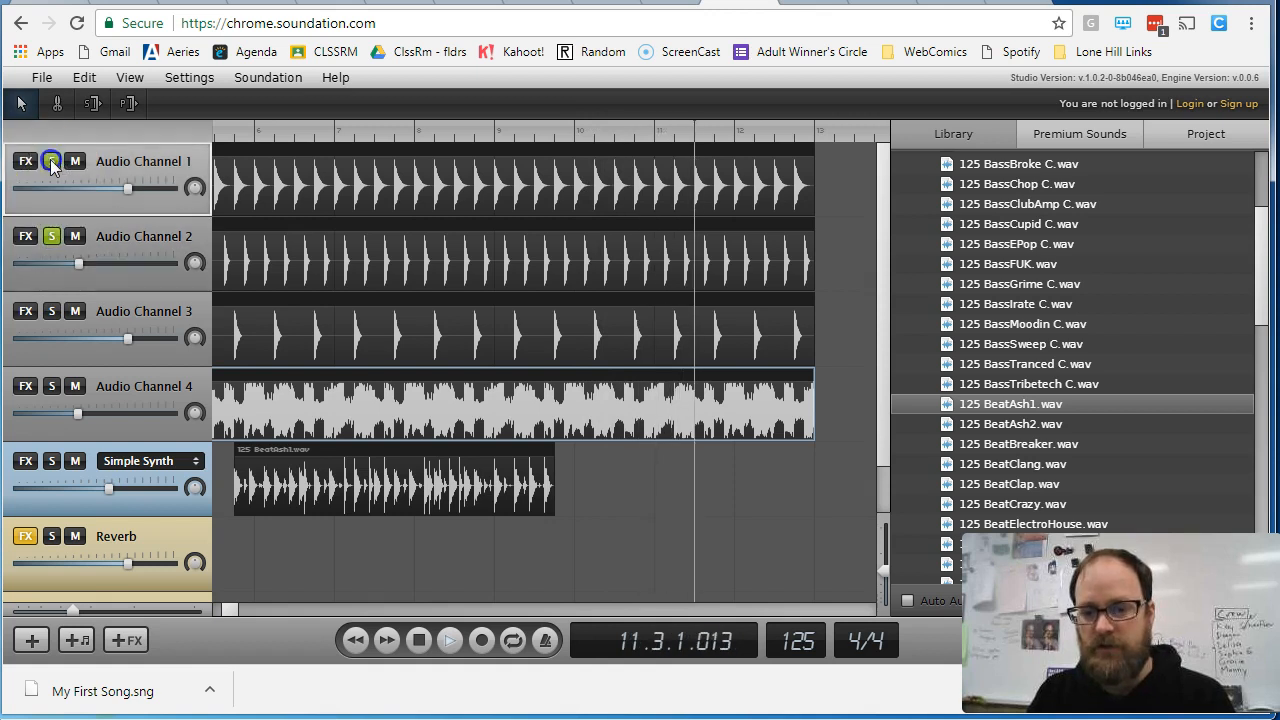
left_click(52, 237)
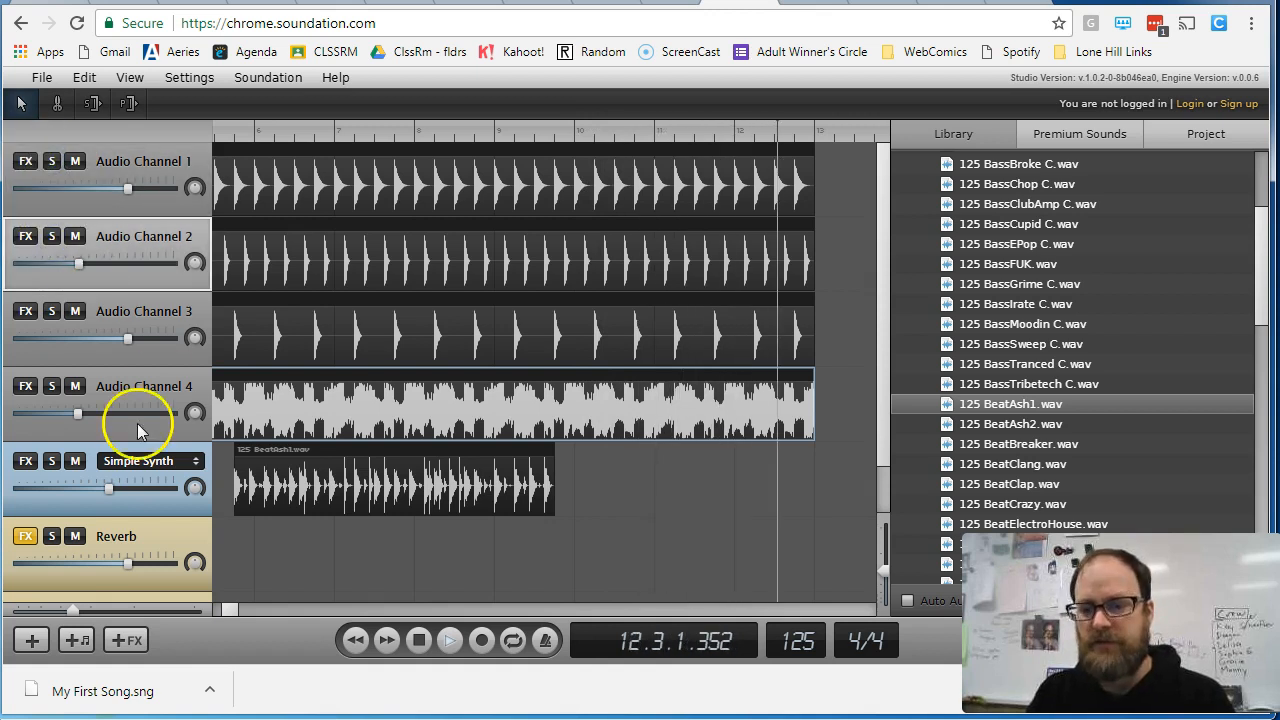
- Replay the song from near bar 1 while muting and unmuting Audio Channel 4, leaving it unmuted
left_click(75, 386)
key("space")
left_click(280, 332)
key("space")
key("space")
left_click(279, 127)
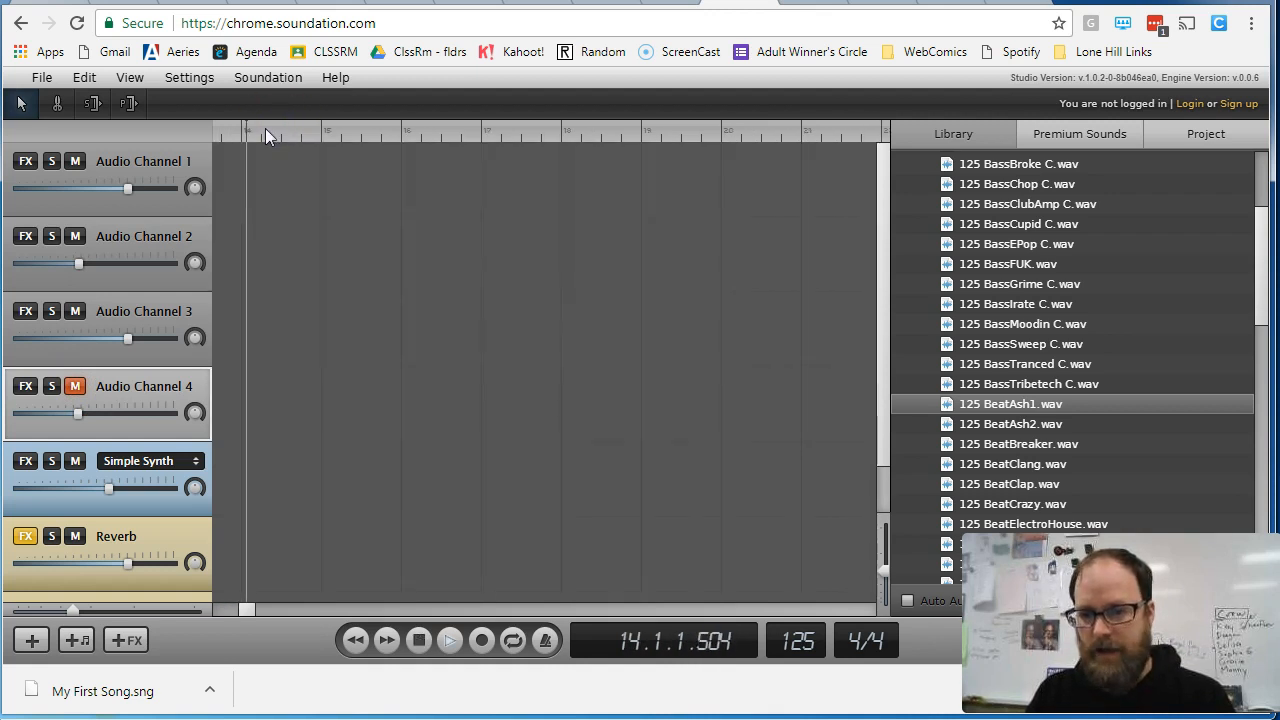
left_click(419, 640)
left_click(240, 133)
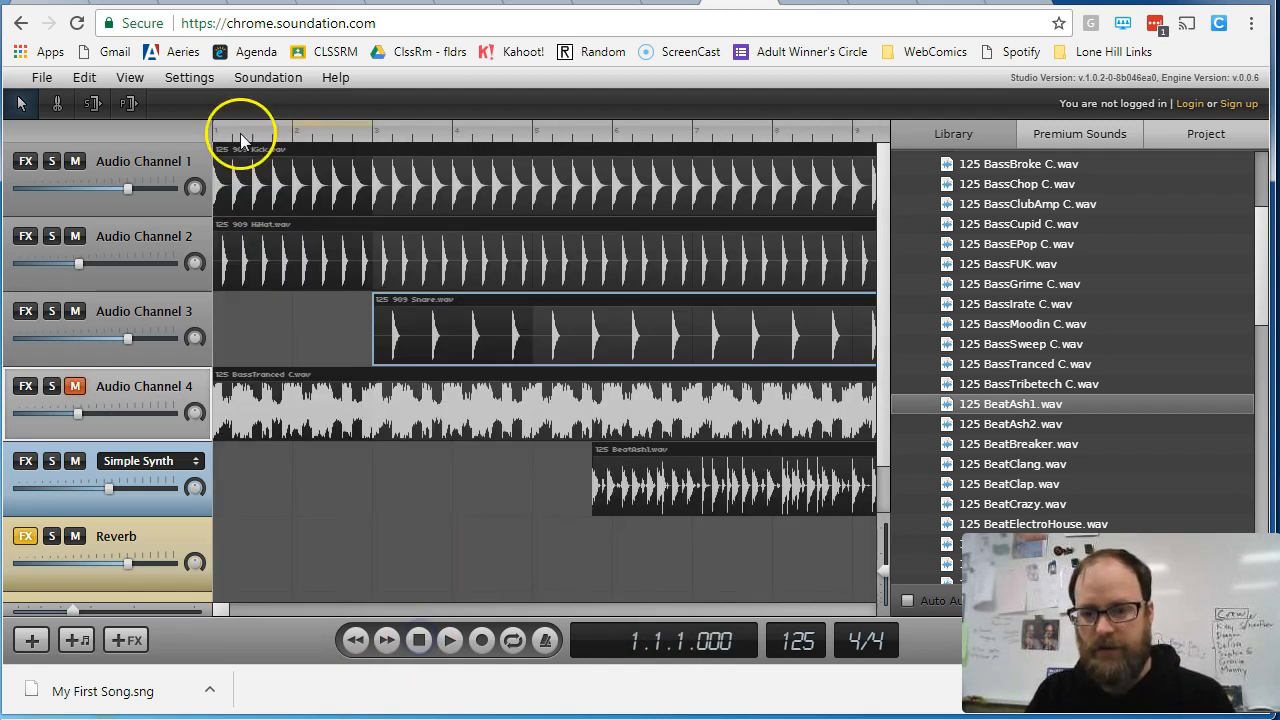
left_click(74, 387)
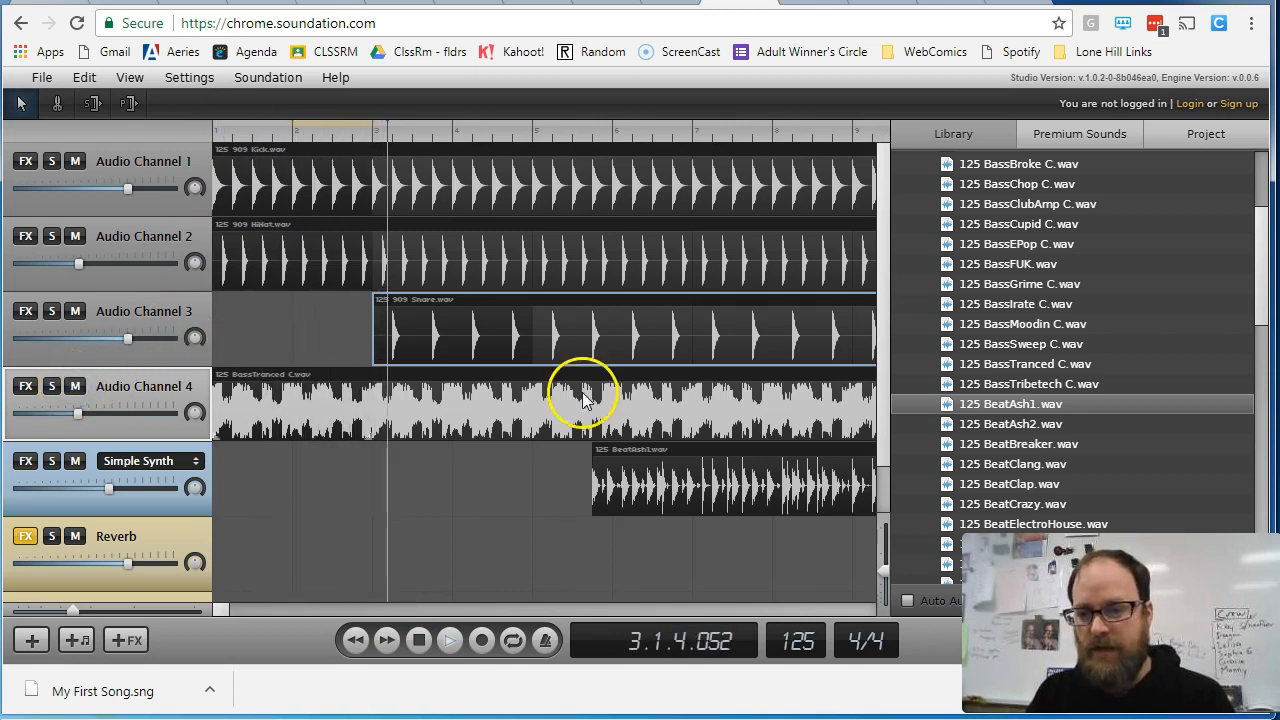
left_click(76, 388)
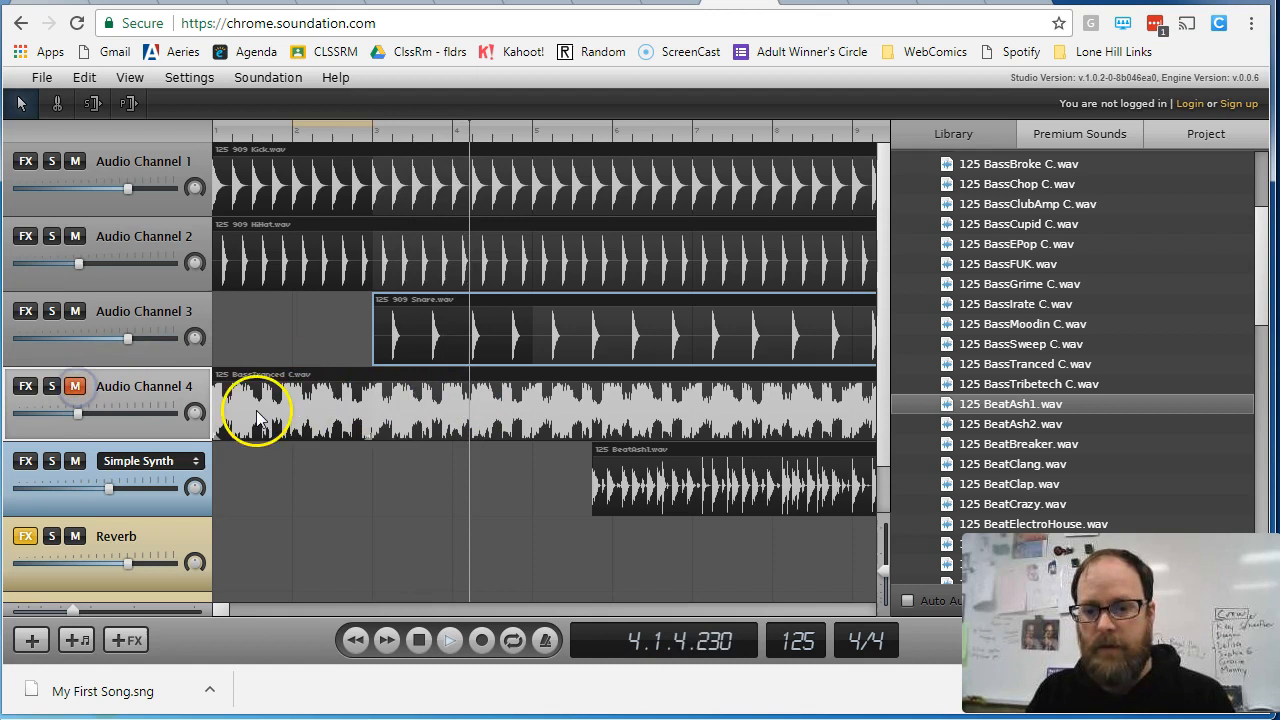
left_click(76, 388)
- Rename Audio Channel 4 as Bass and Audio Channel 3 as Snare
double_click(142, 386)
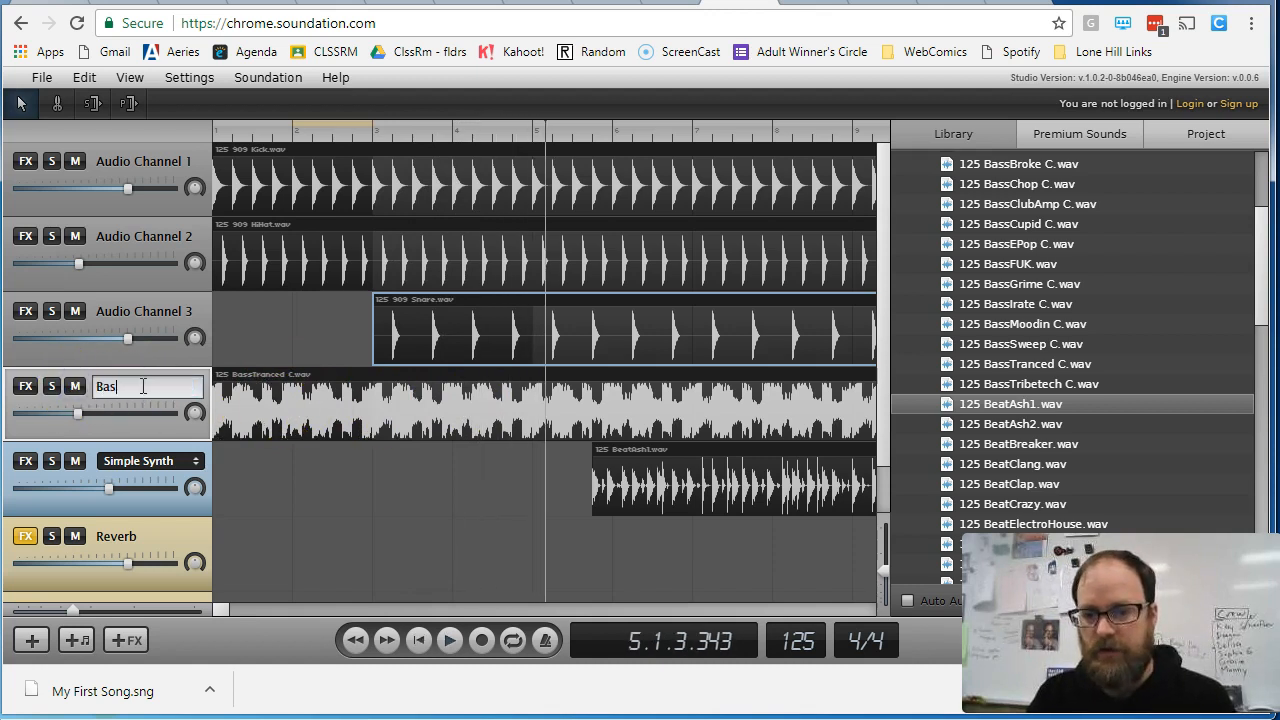
double_click(144, 314)
type("Sna")
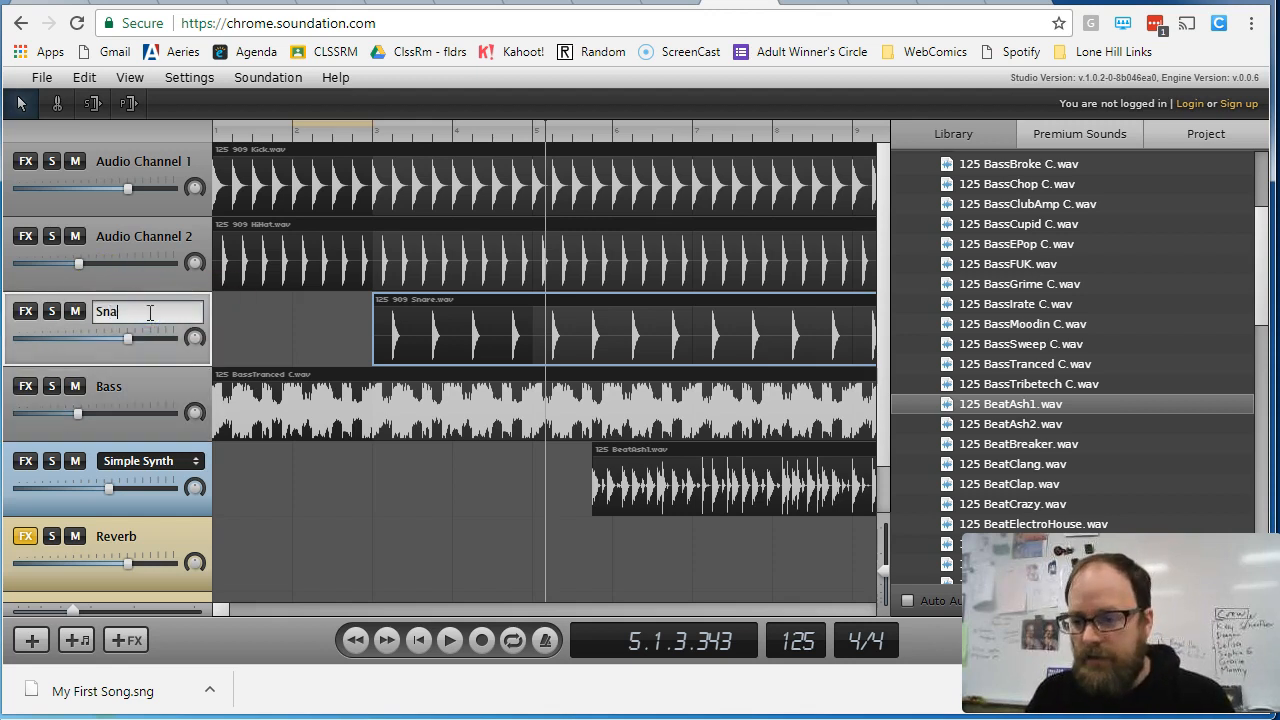
type("re")
key("Return")
- Audition the 125 BeatAsh1.wav clip from bar 1 with the Simple Synth channel soloed, and delete the clip
left_click_drag(655, 497, 271, 468)
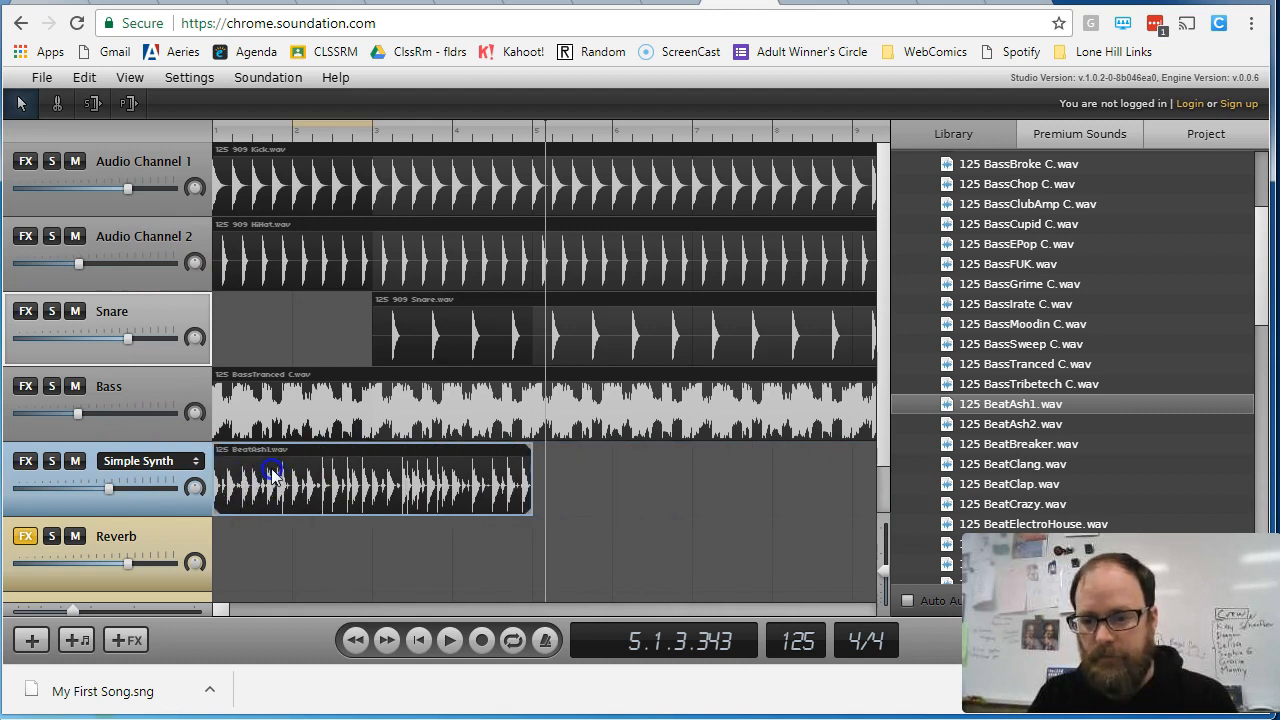
left_click(51, 462)
left_click(222, 134)
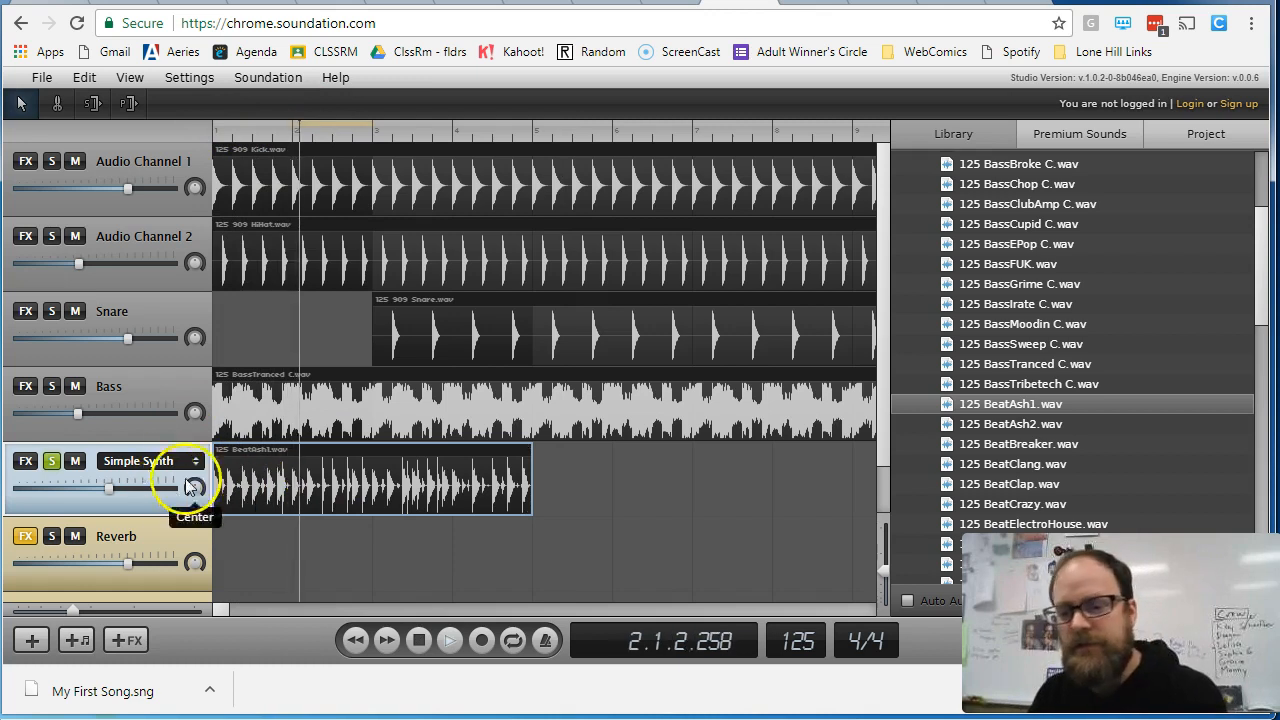
key("space")
key("Delete")
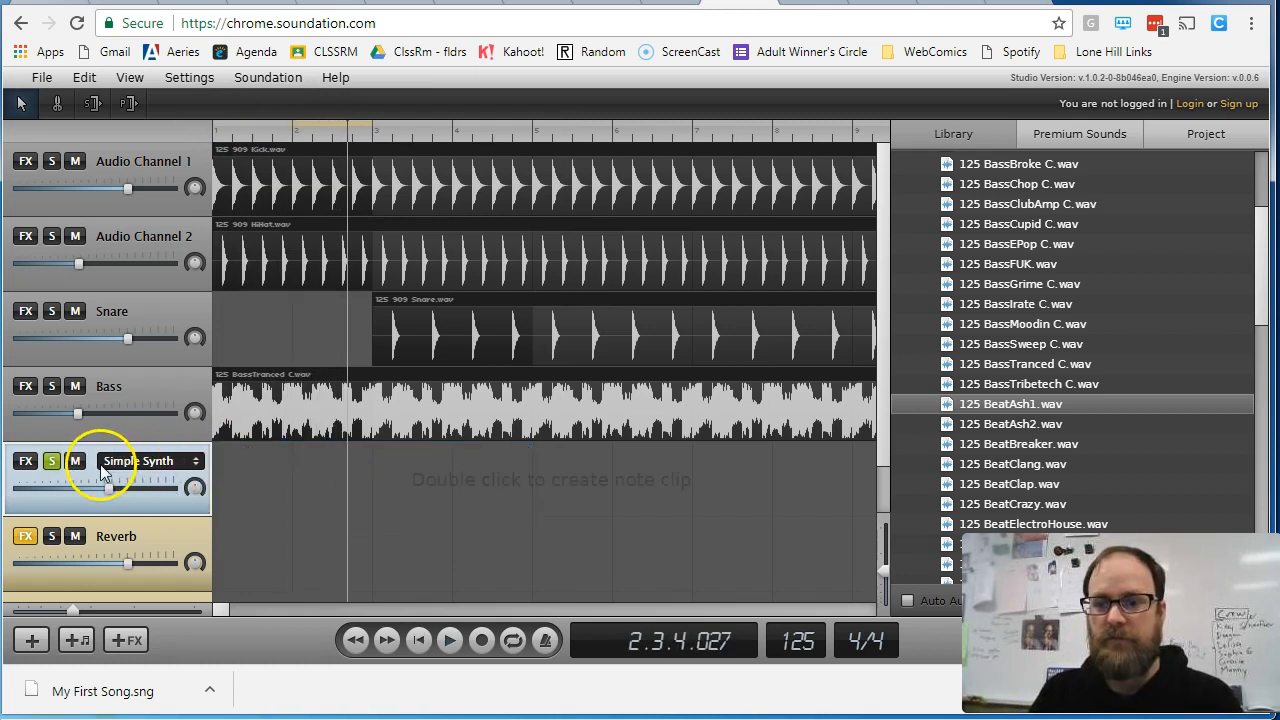
- Show the virtual keyboard for the Simple Synth and move it up over the upper audio tracks
left_click(128, 80)
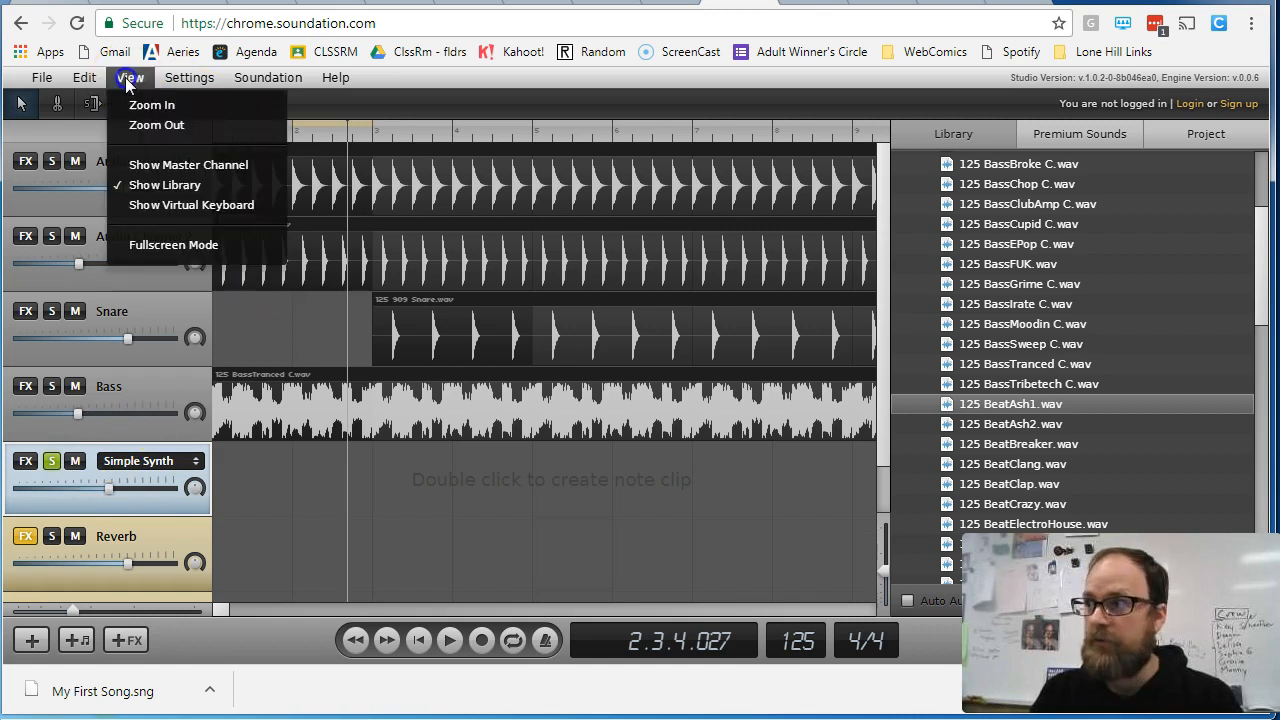
left_click(216, 202)
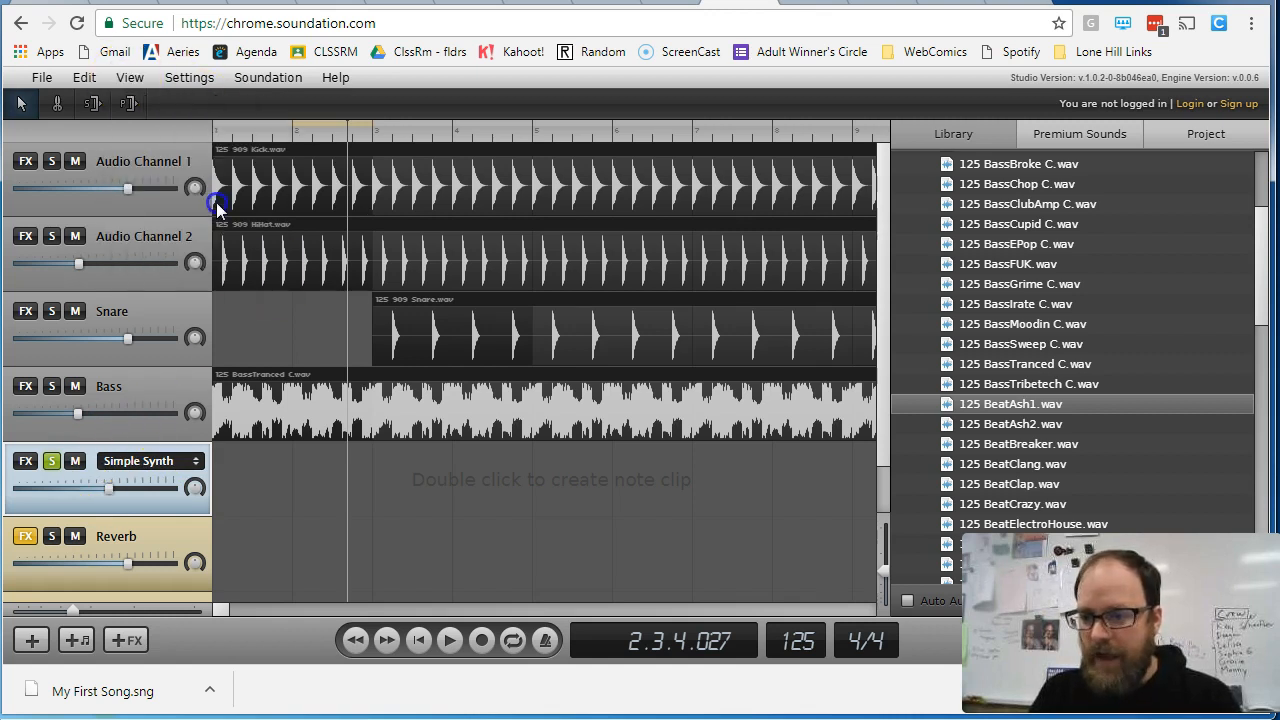
left_click_drag(598, 308, 527, 213)
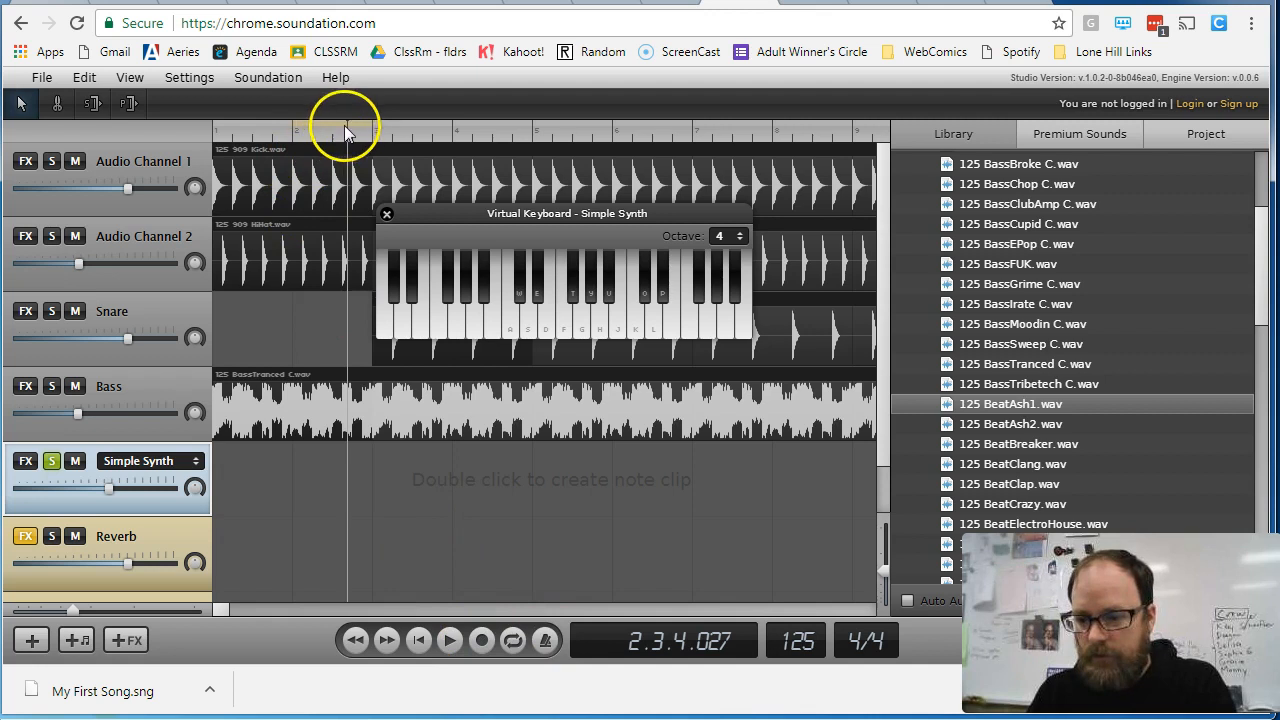
- Start recording on the Simple Synth channel from bar 1 and take the channel out of solo
left_click(214, 132)
left_click(479, 643)
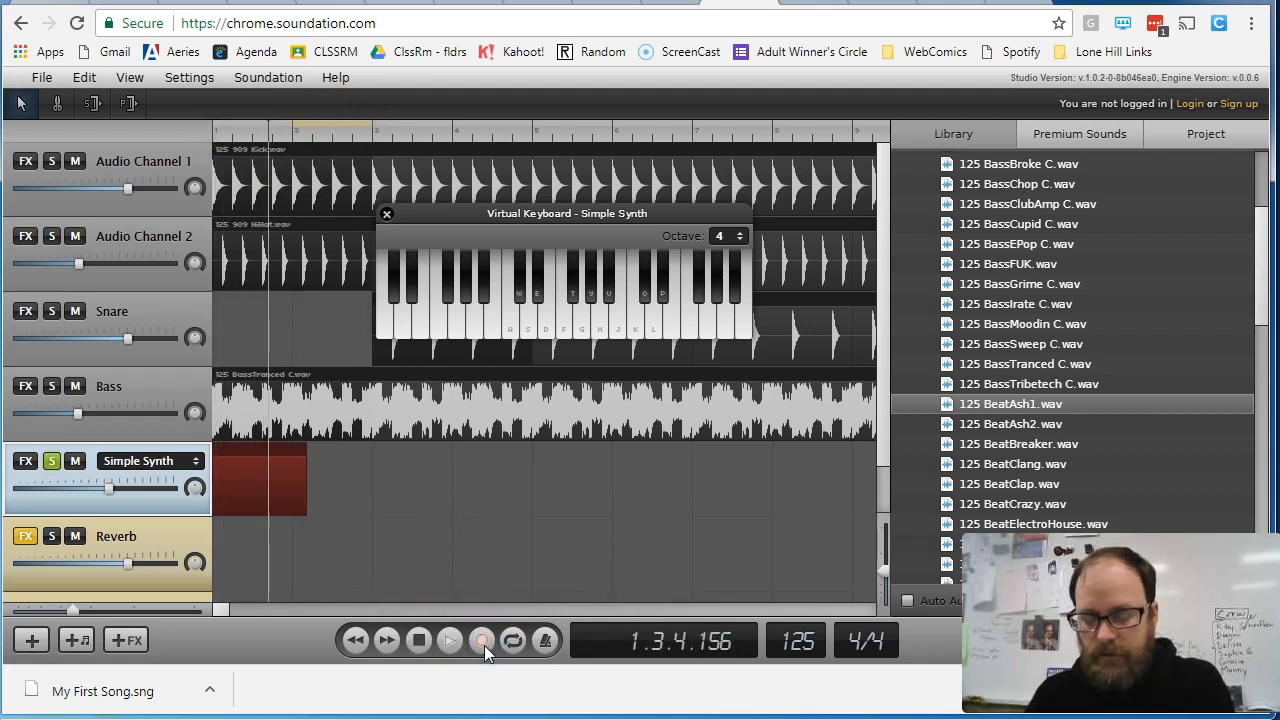
left_click(51, 461)
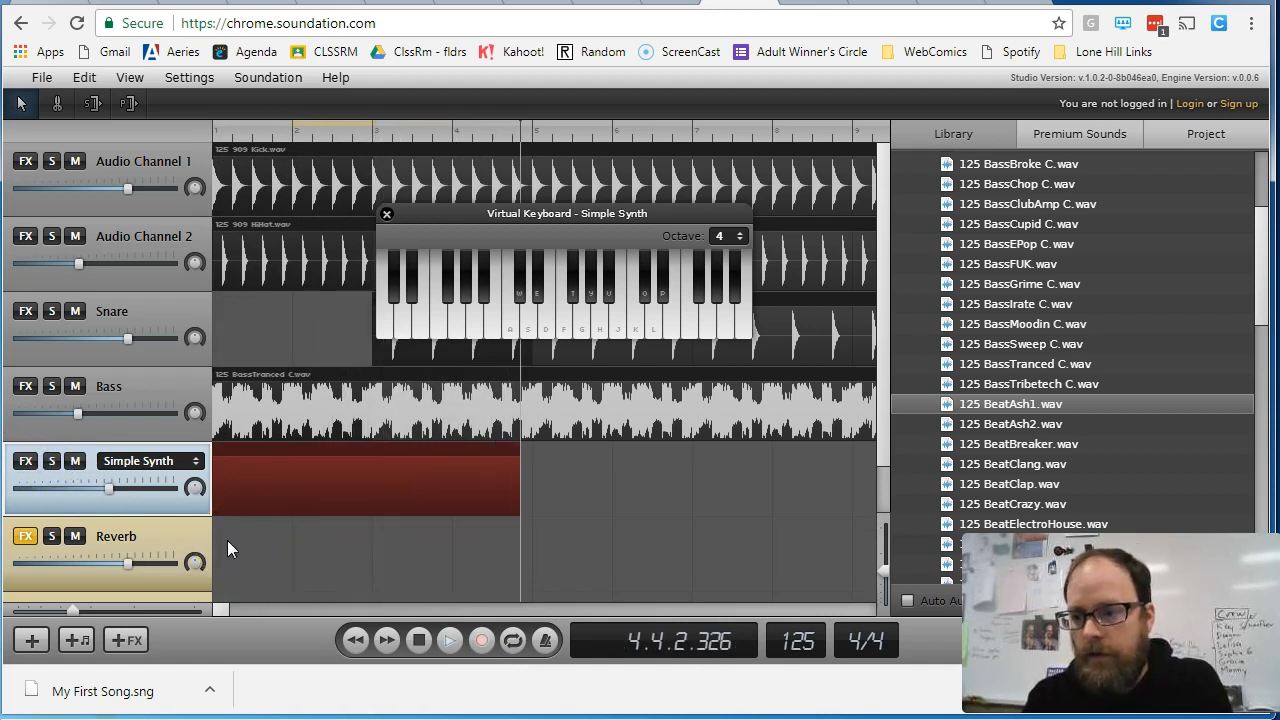
- Record a melody of repeated notes rising from H to O on the virtual keyboard, followed by a descent to A, and stop recording
key("h")
key("h")
key("h")
key("j")
key("j")
key("j")
key("k")
key("k")
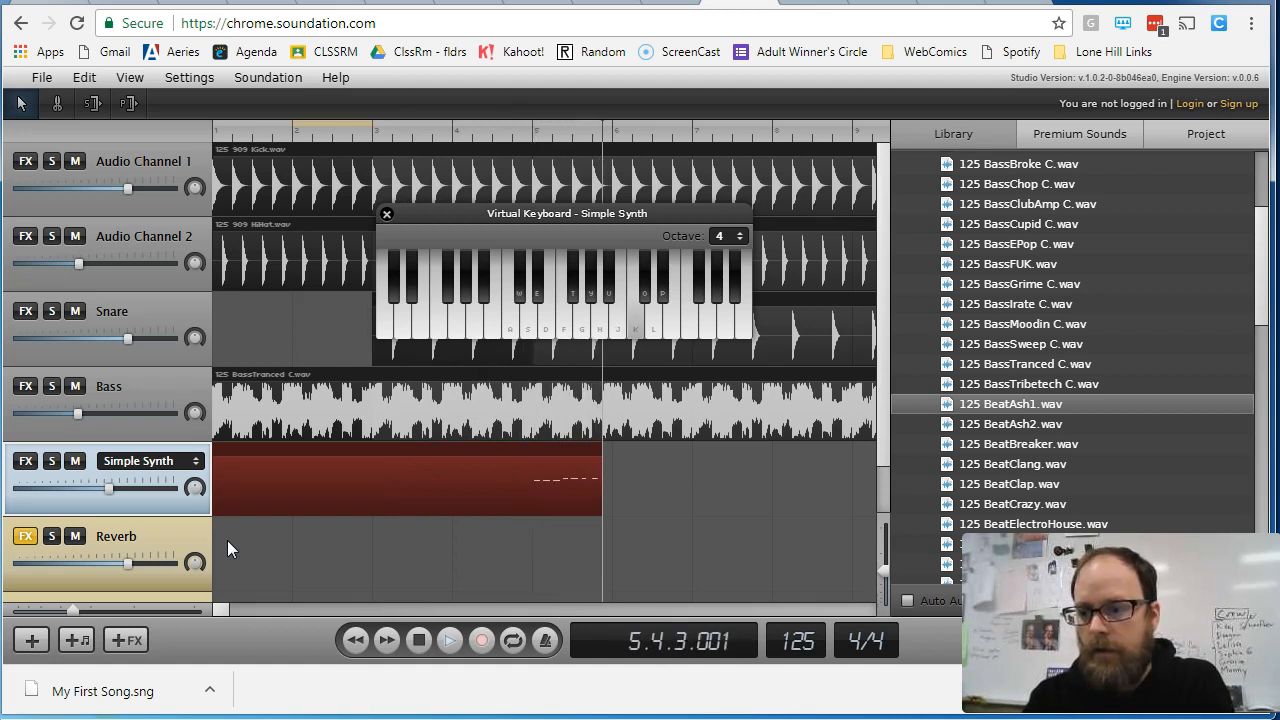
key("k")
key("k")
key("l")
key("l")
key("l")
key("o")
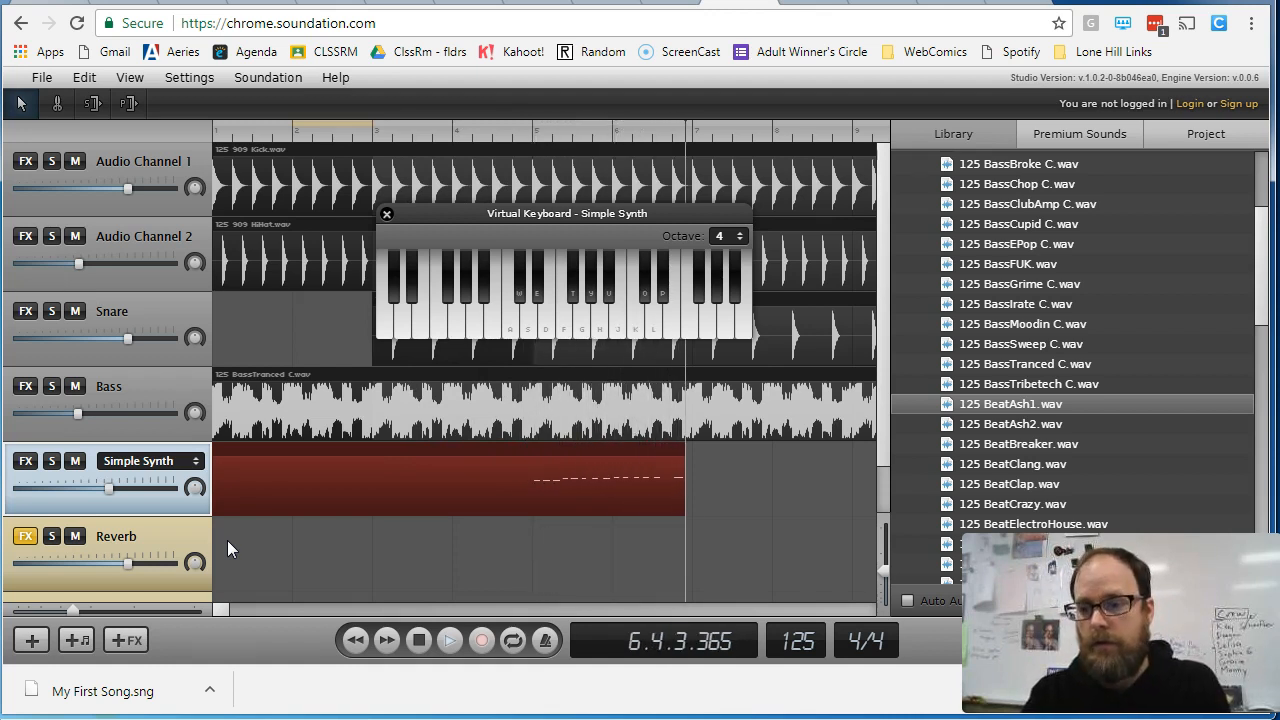
key("j")
key("g")
key("f")
key("d")
key("s")
key("a")
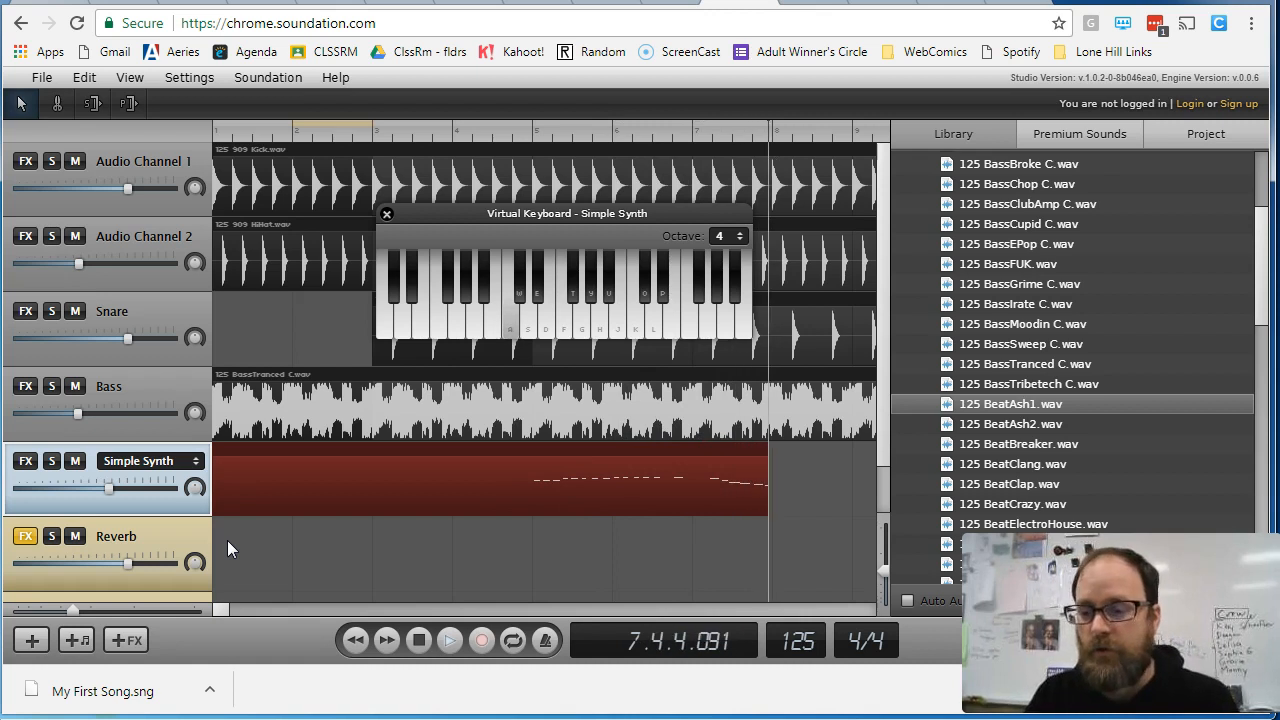
left_click(246, 540)
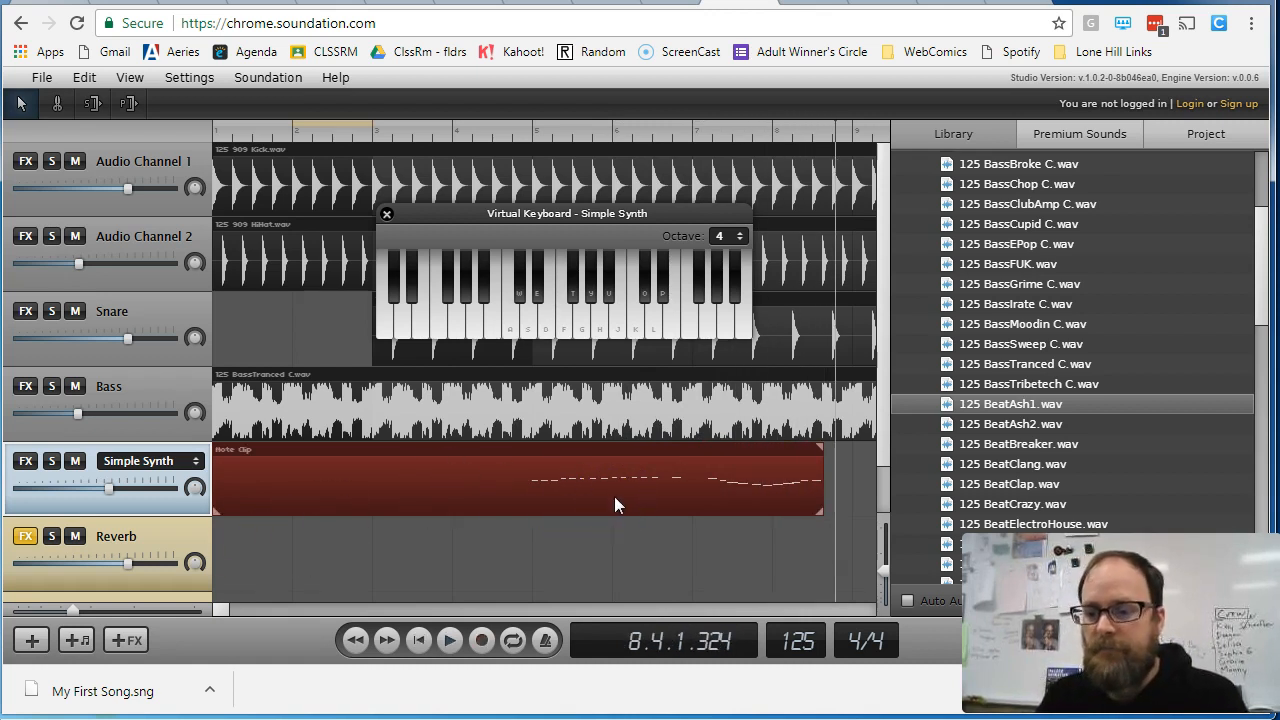
- Delete the 125 BassTranced C.wav clip from the Bass channel and the recorded note clip from the Simple Synth channel
left_click(709, 505)
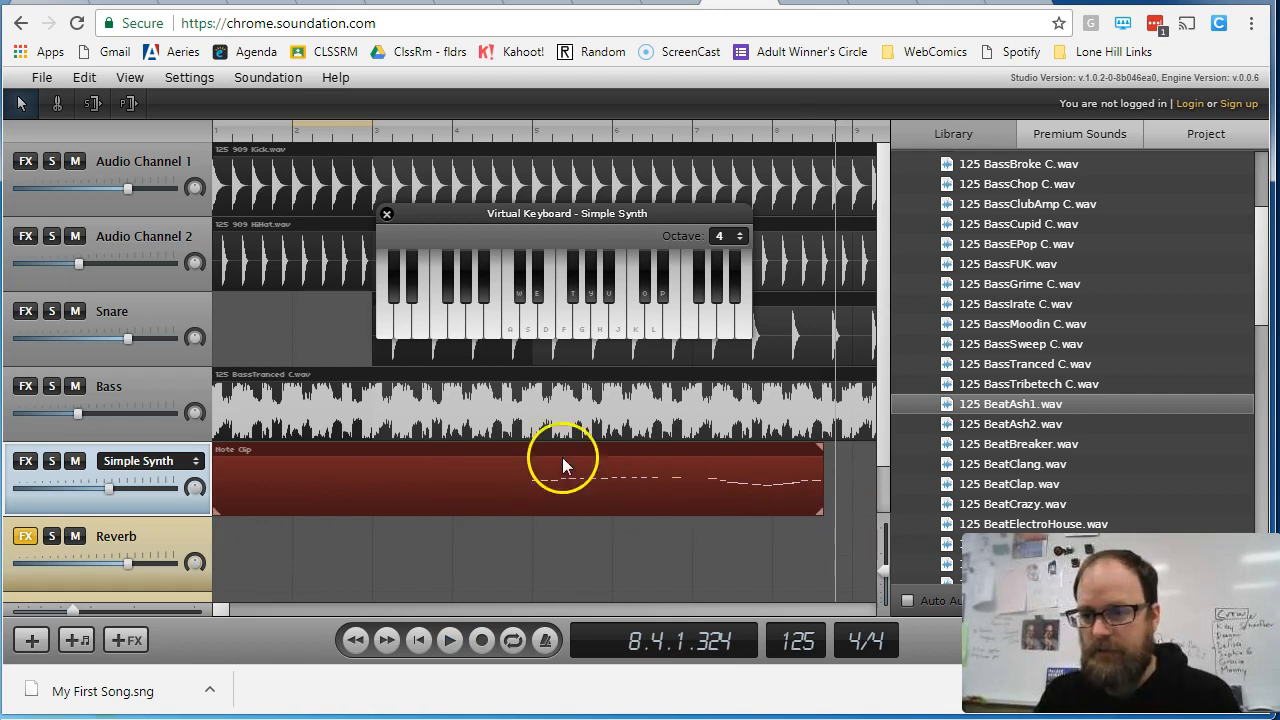
key("Delete")
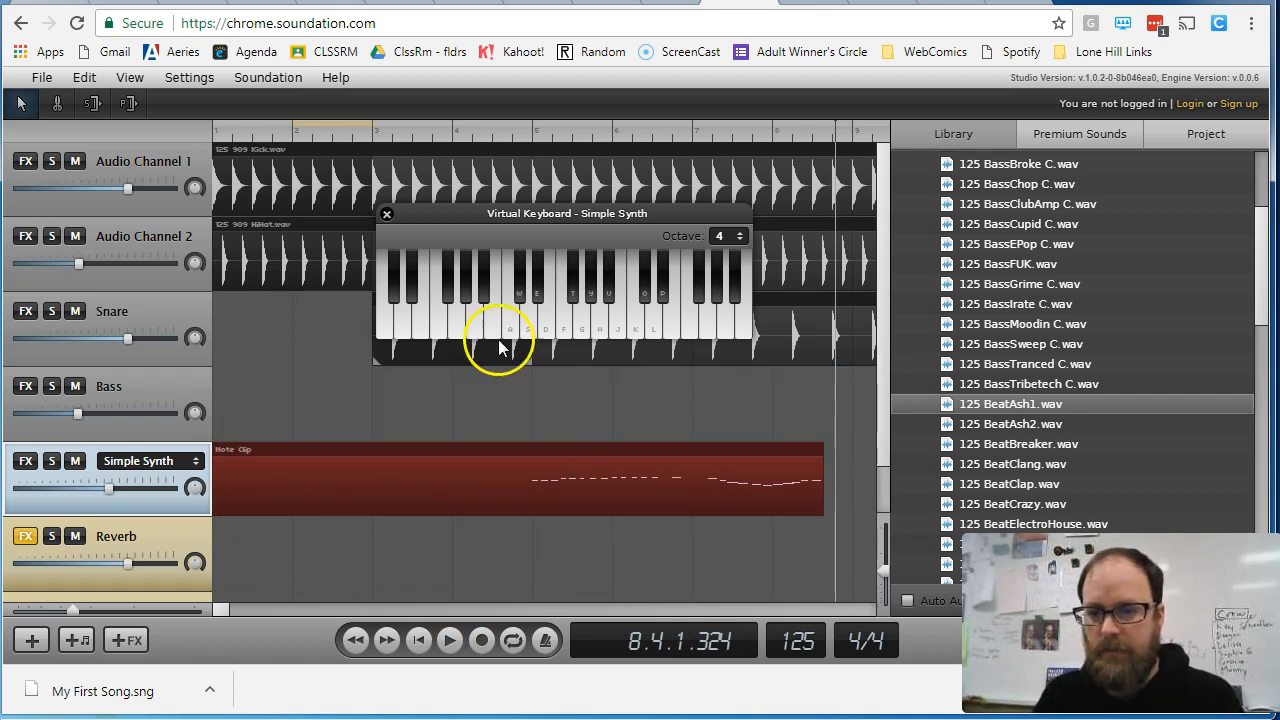
key("Delete")
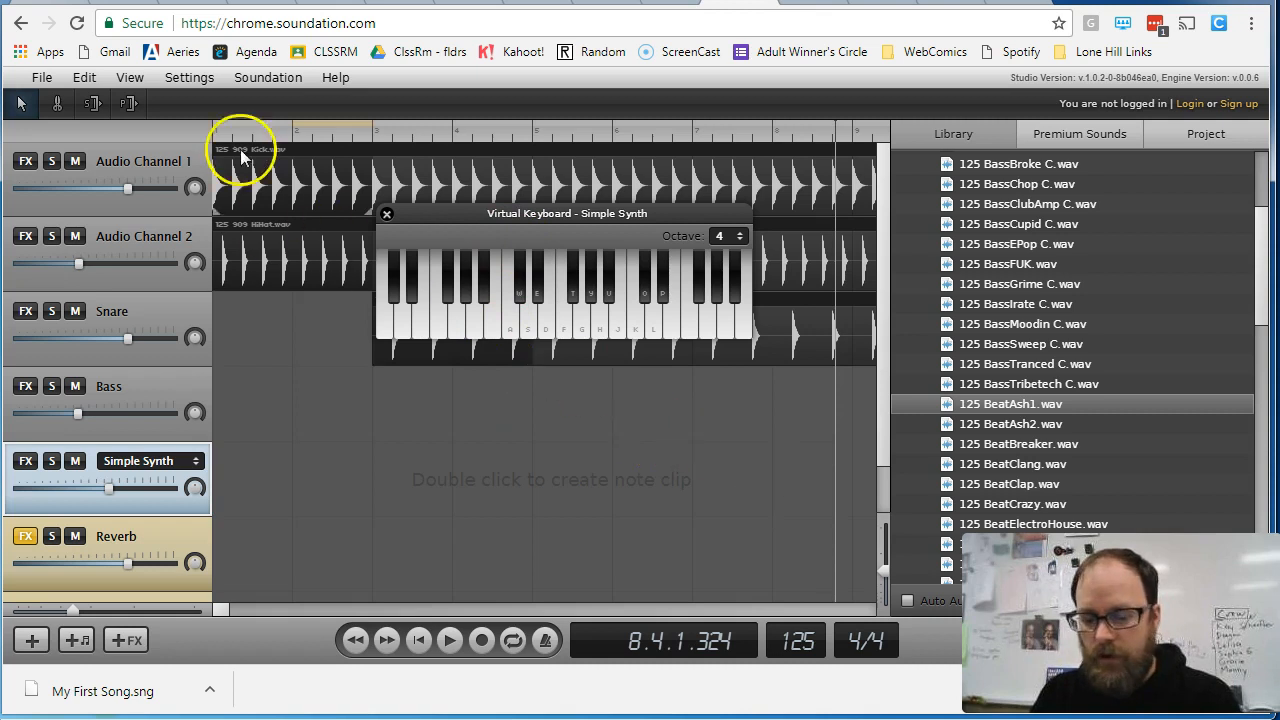
- Record a new Simple Synth melody from bar 1 to about bar 13 over the drums, starting with repeated A notes, and stop recording
left_click(482, 640)
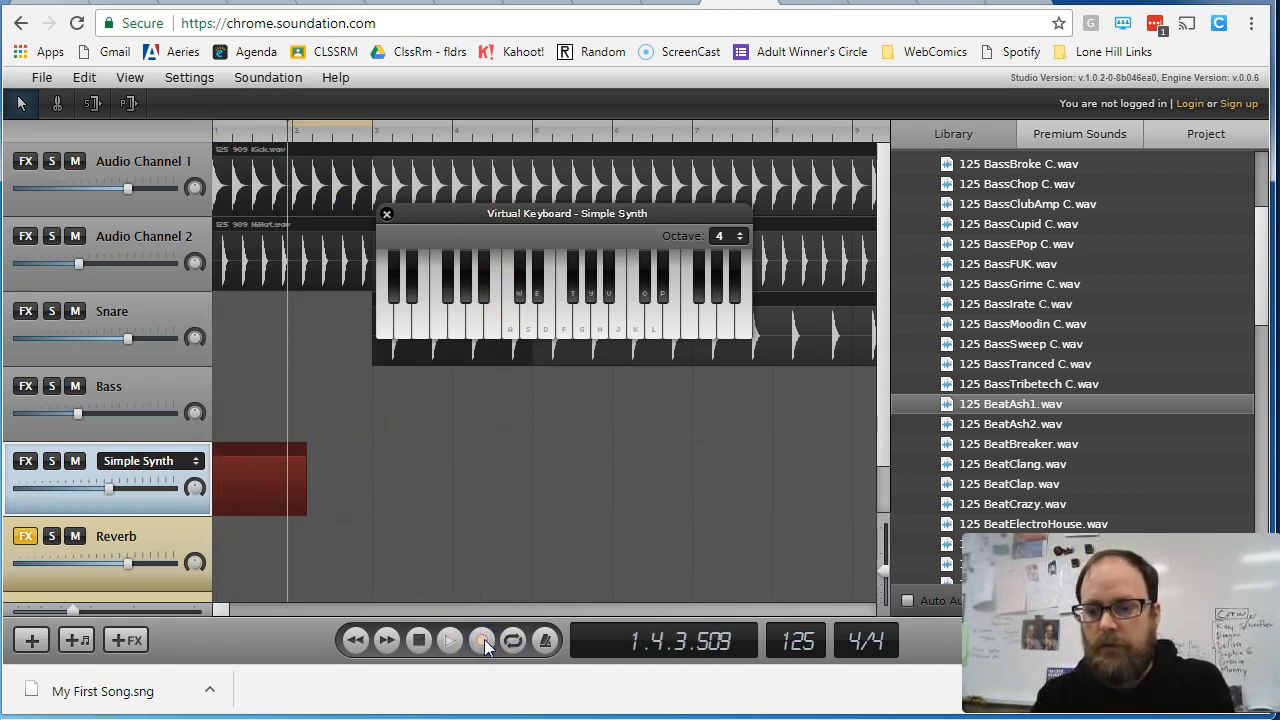
key("a")
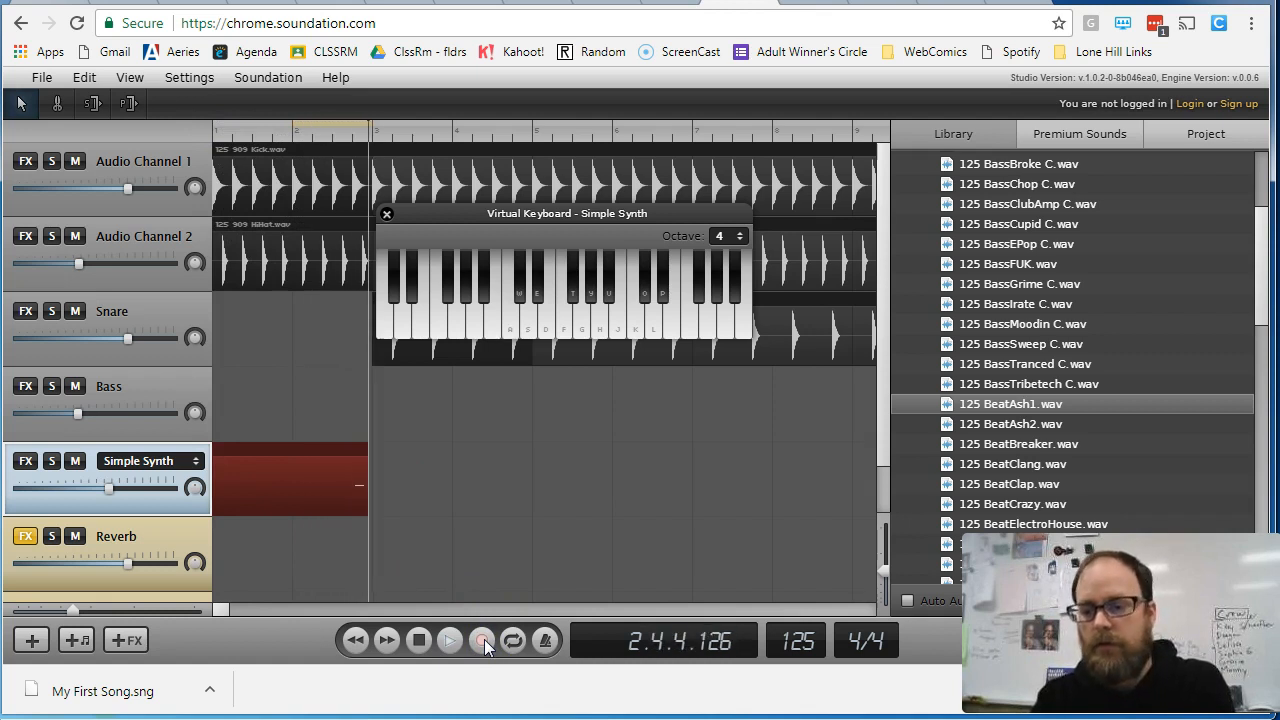
key("a")
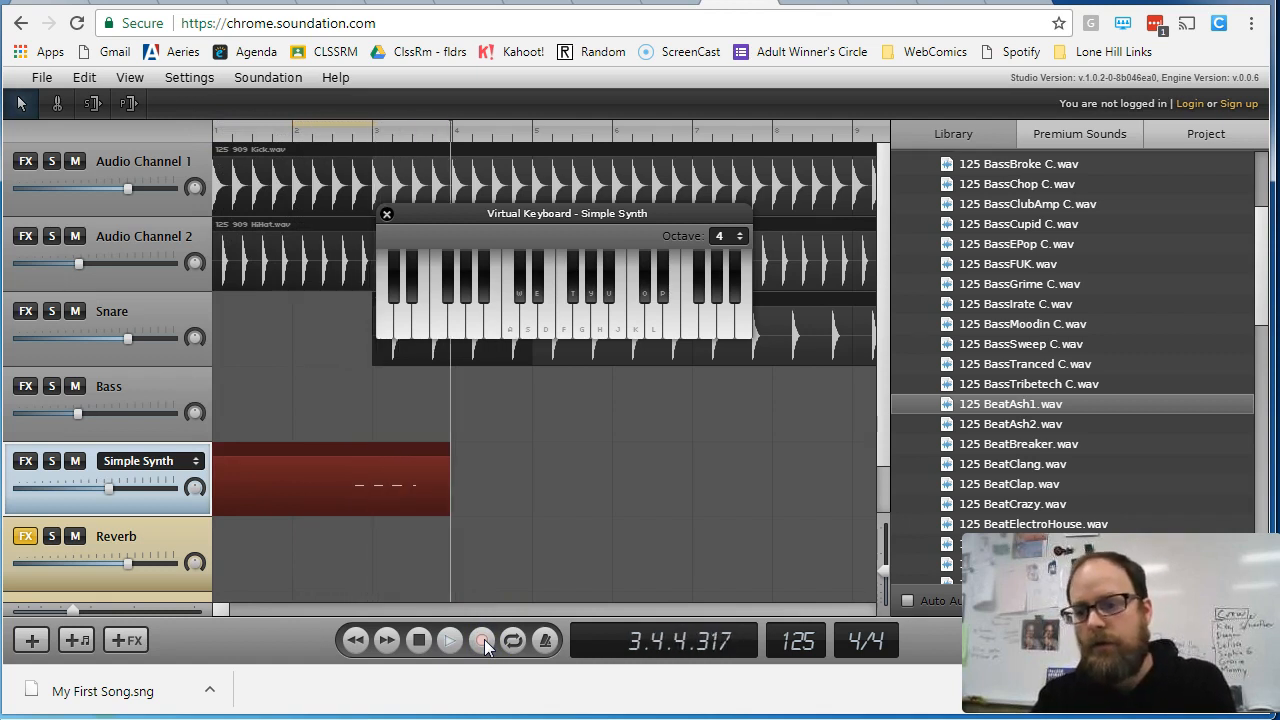
key("a")
key("a")
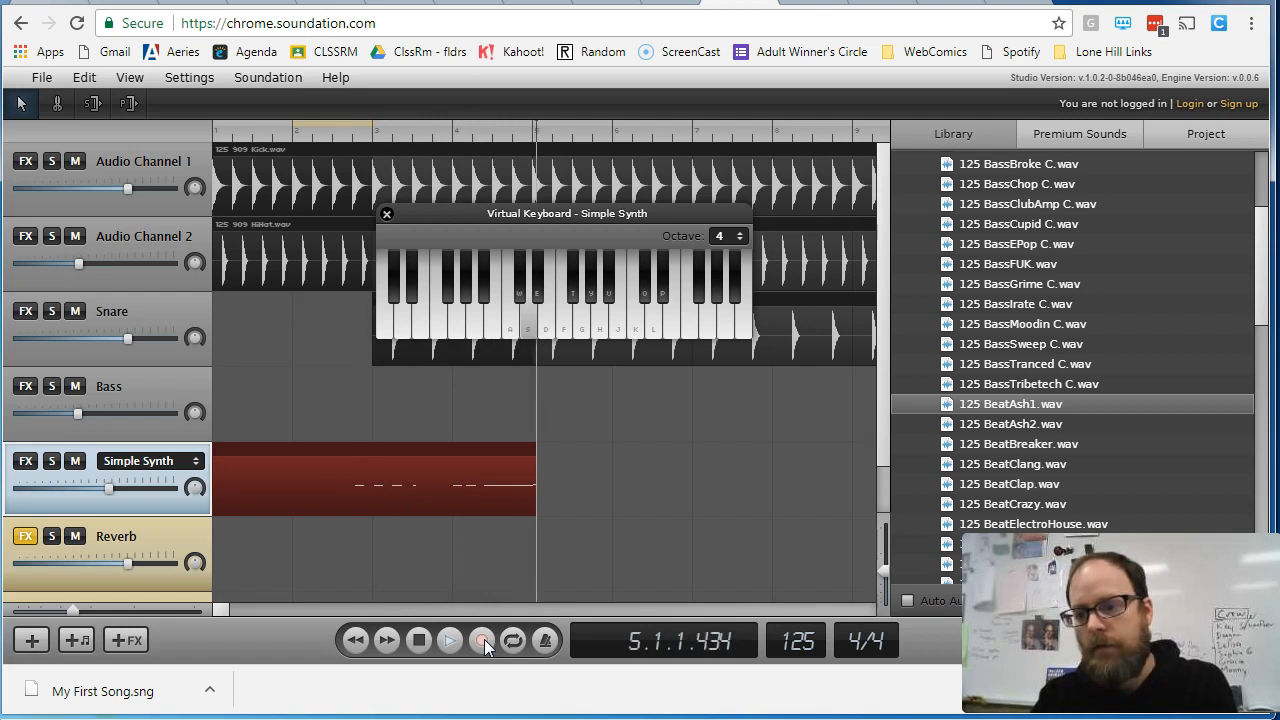
key("d")
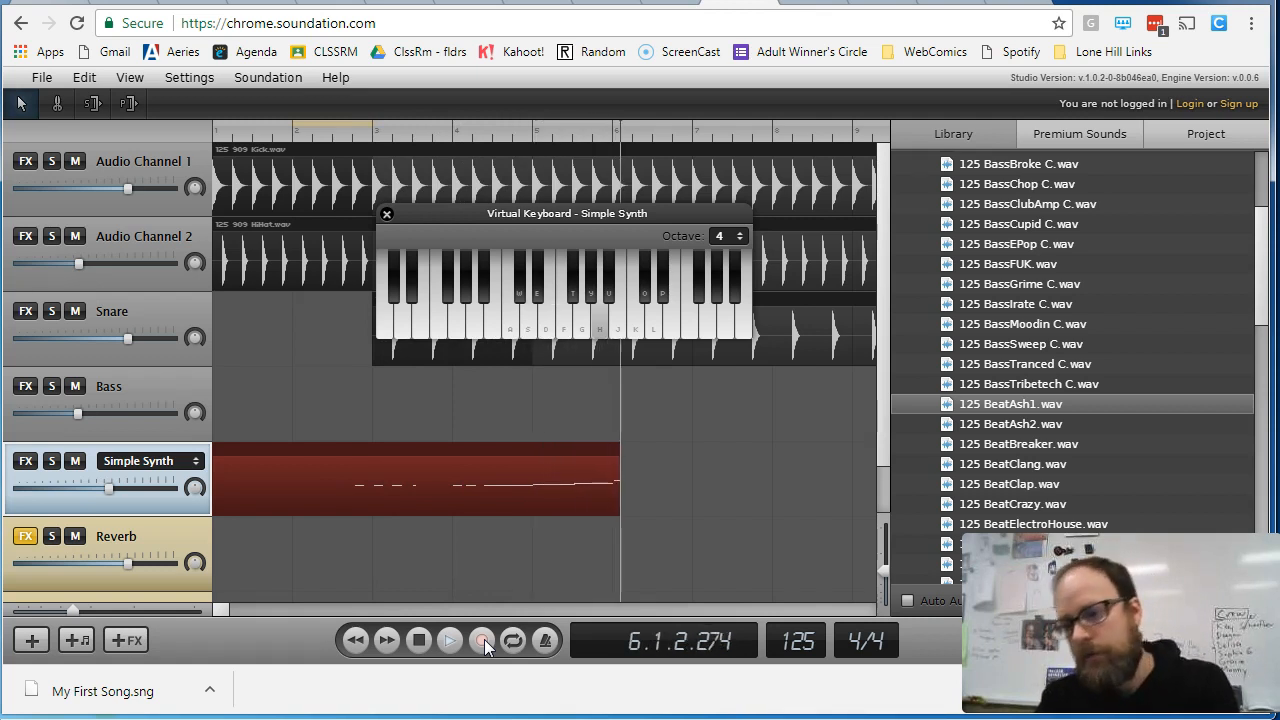
key("a")
key("s")
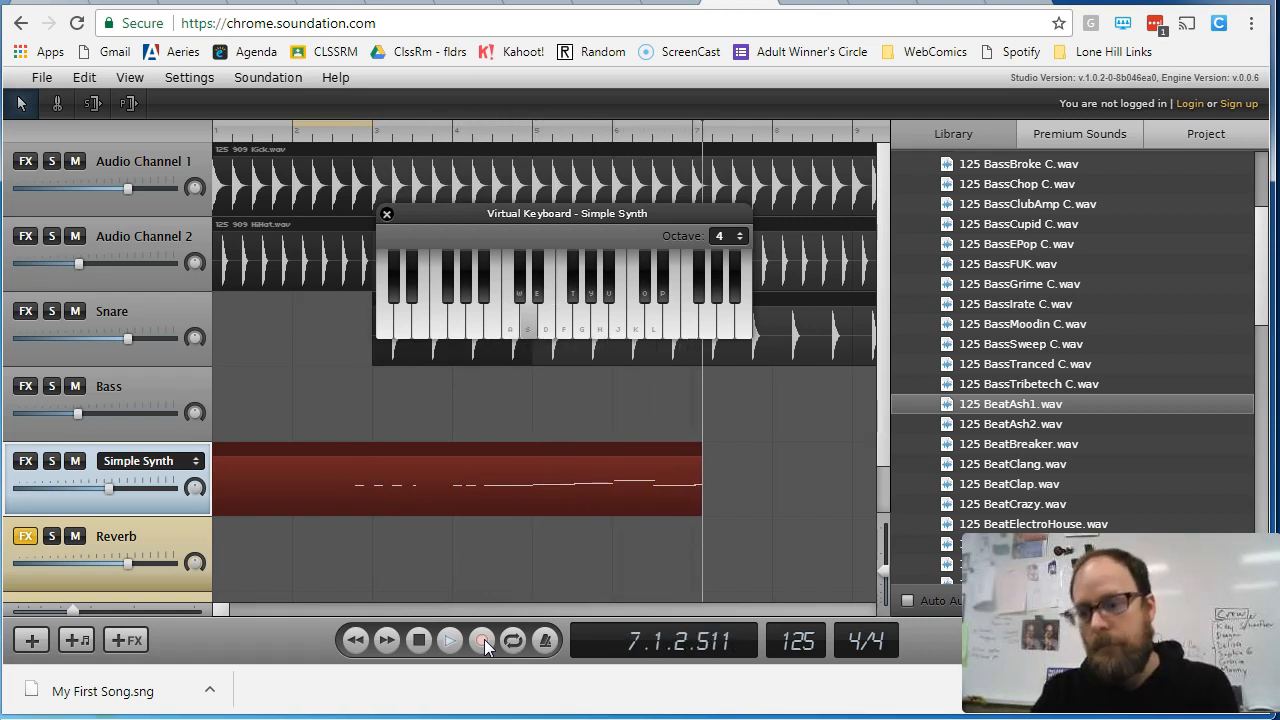
key("d")
key("k")
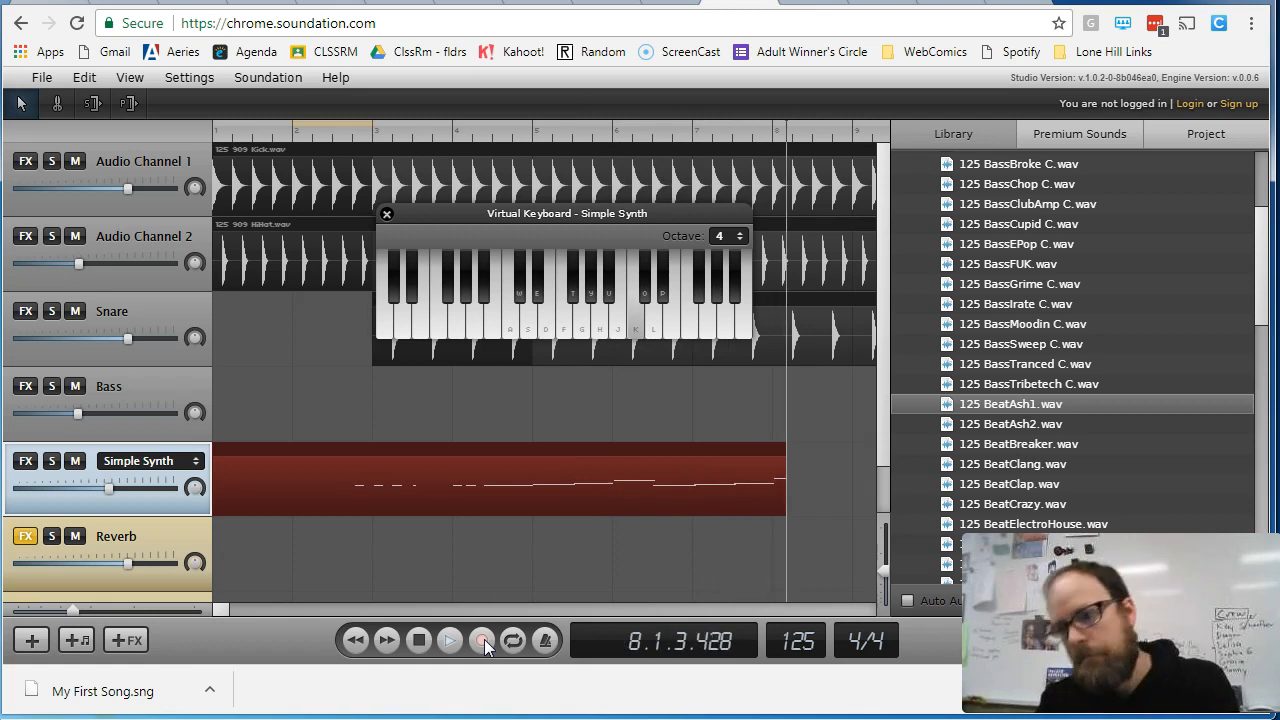
key("a")
key("s")
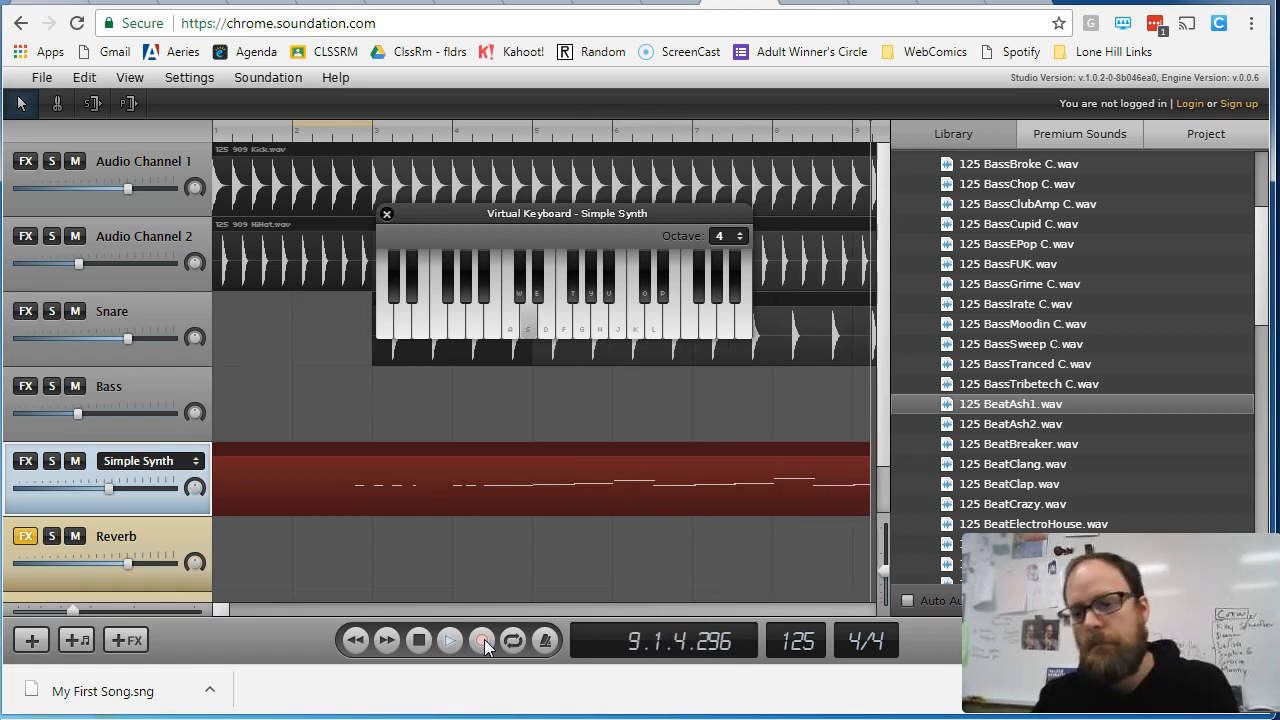
key("d")
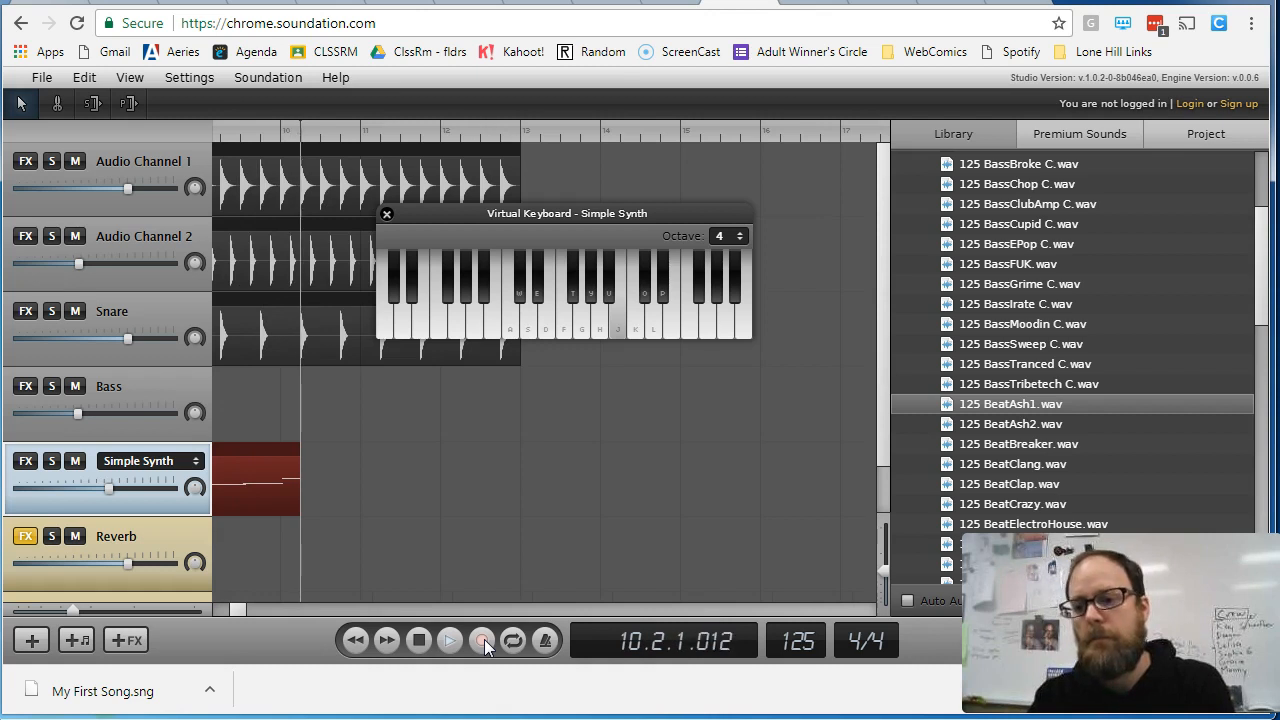
key("a")
key("s")
key("j")
key("h")
key("d")
key("j")
key("f")
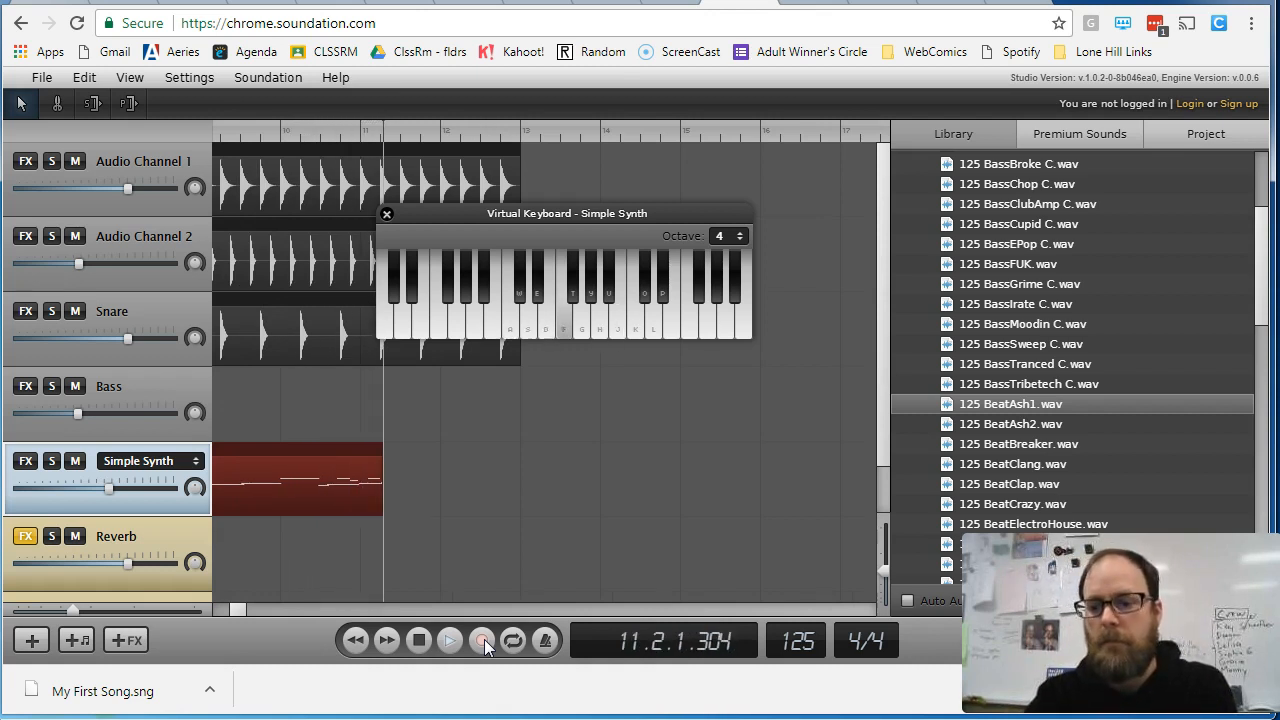
key("f")
key("h")
key("d")
key("d")
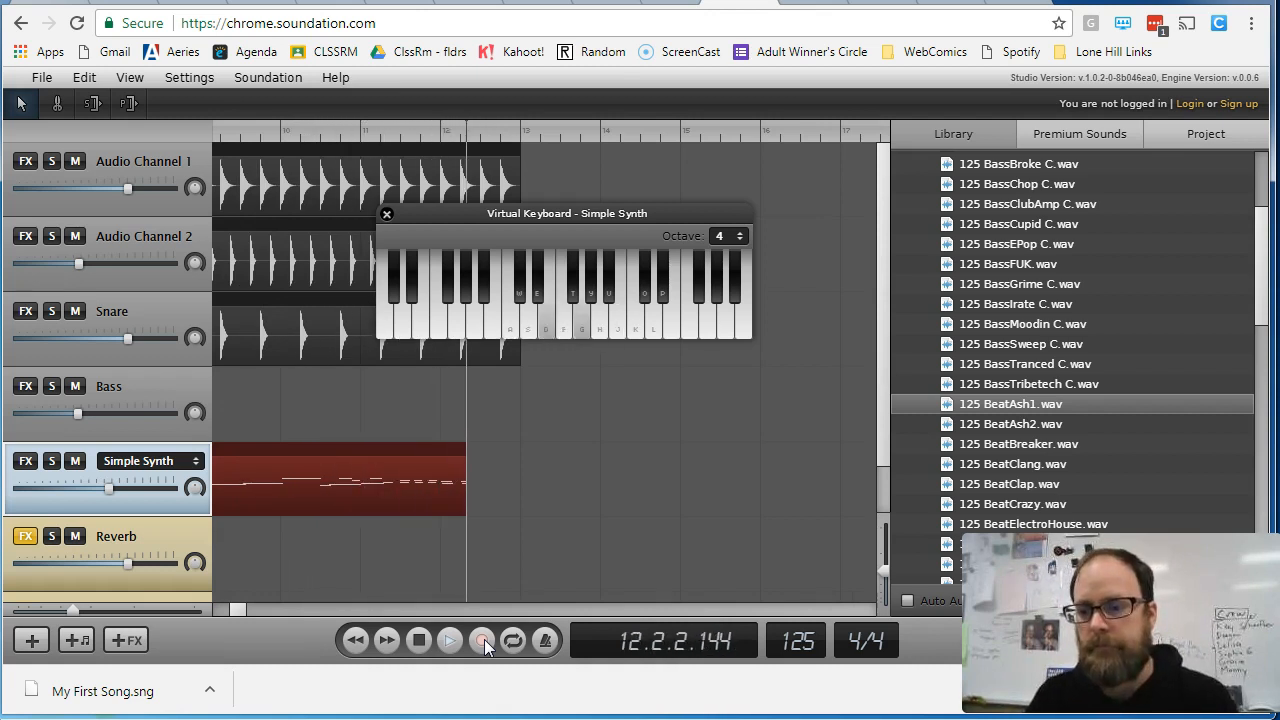
key("s")
key("f")
key("a")
left_click(485, 646)
- Close the virtual keyboard and play back the recorded synth clip from about the middle of bar 9
left_click(385, 215)
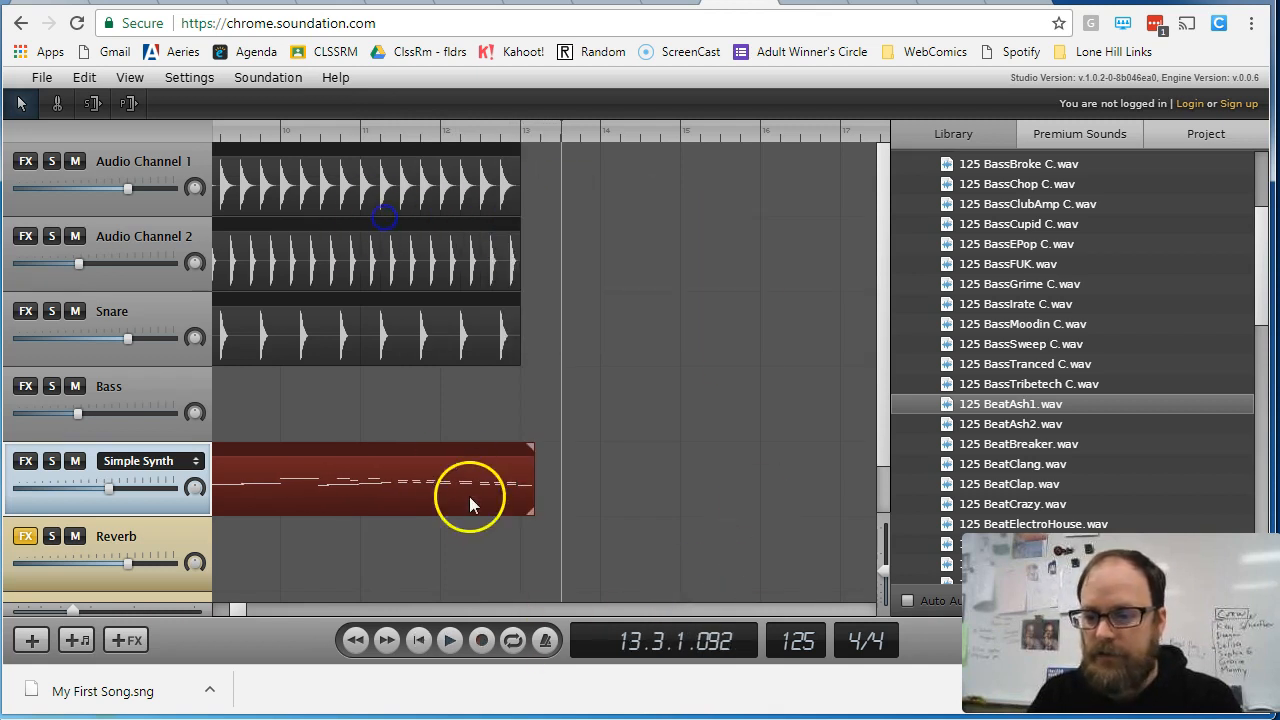
left_click(246, 133)
key("space")
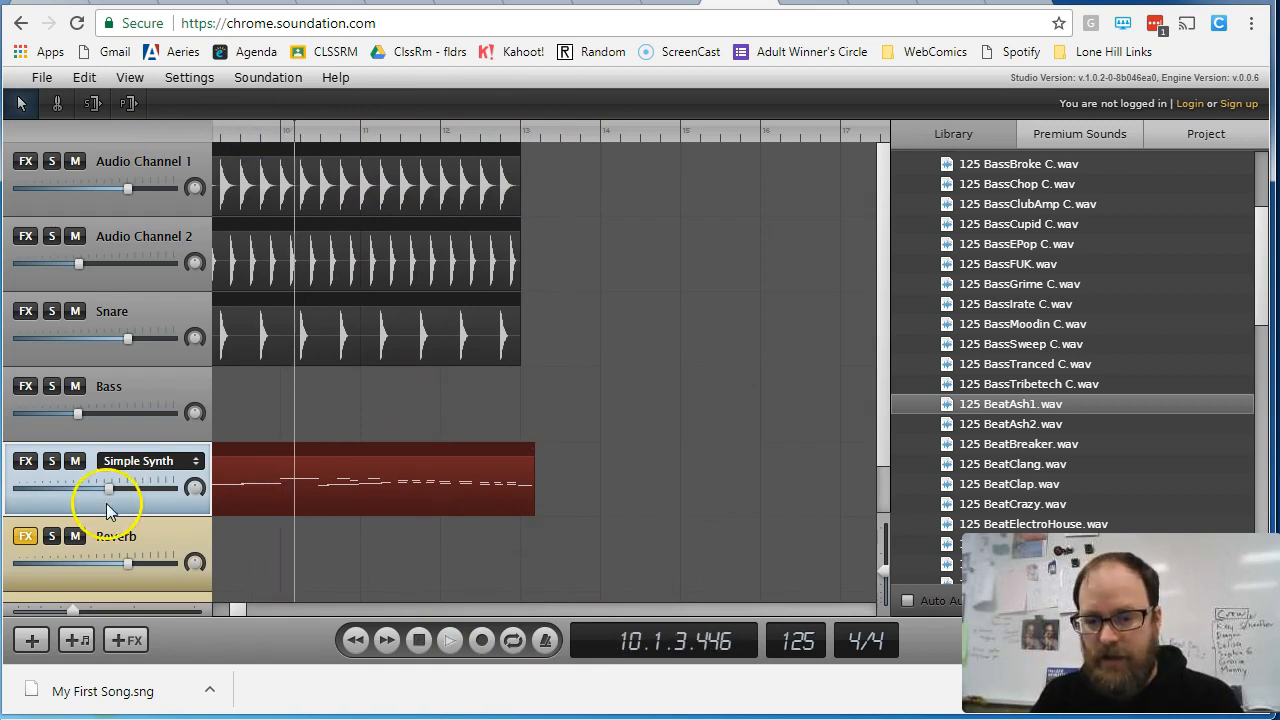
- Change the synth channel's instrument to VA Synth and replay the clip from about the middle of bar 9
left_click(190, 461)
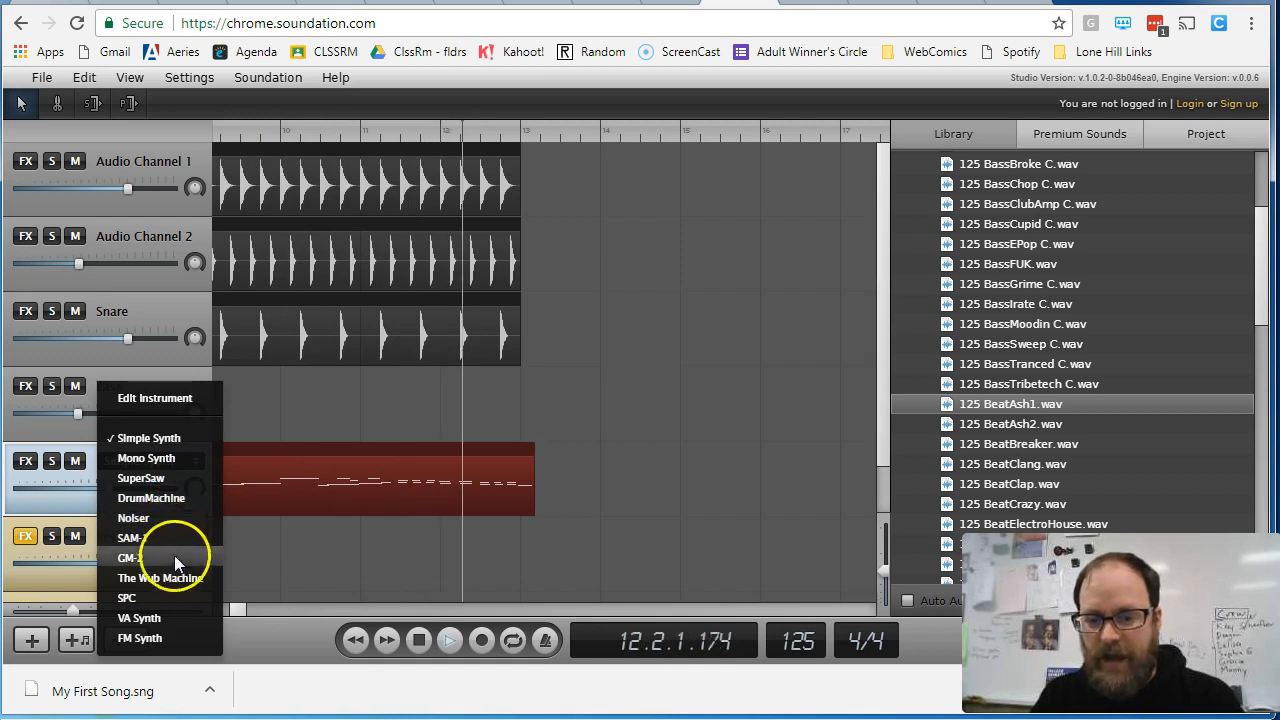
left_click(175, 611)
left_click(250, 132)
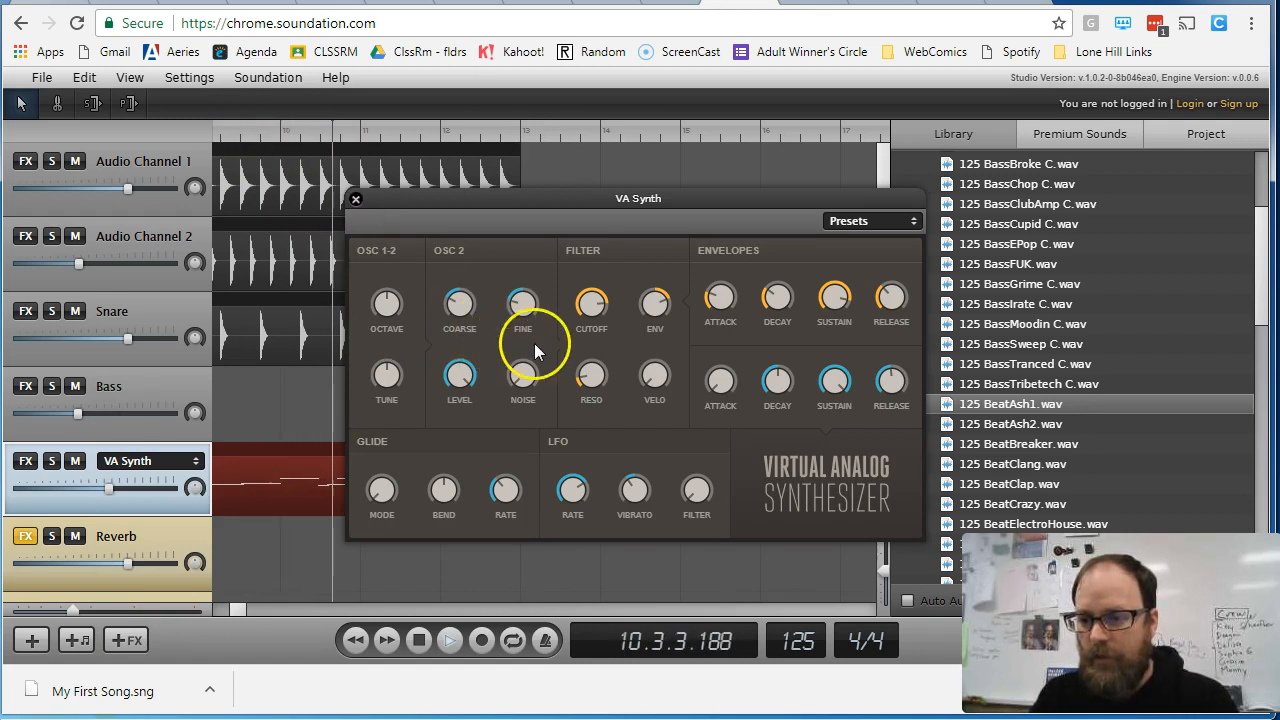
- Adjust the VA Synth's oscillator 2 Fine and filter Cutoff during playback, and close the synthesizer window
left_click_drag(521, 175, 525, 257)
left_click(594, 300)
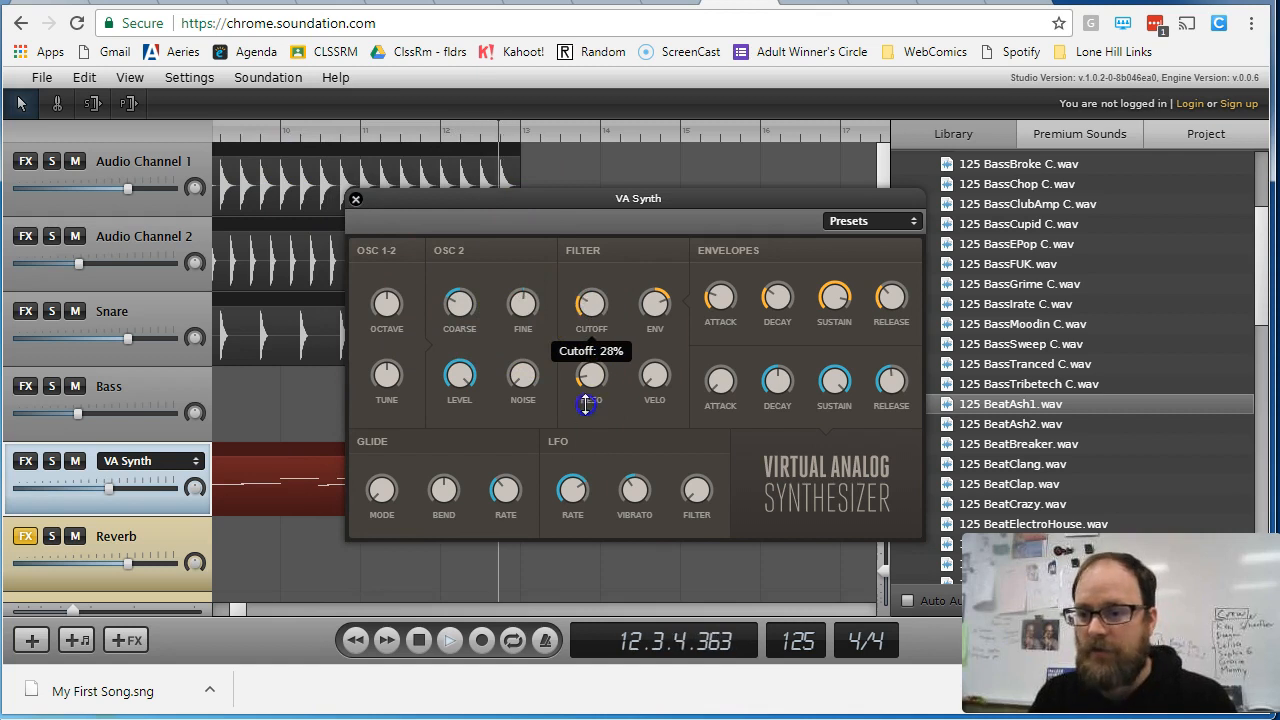
left_click(866, 222)
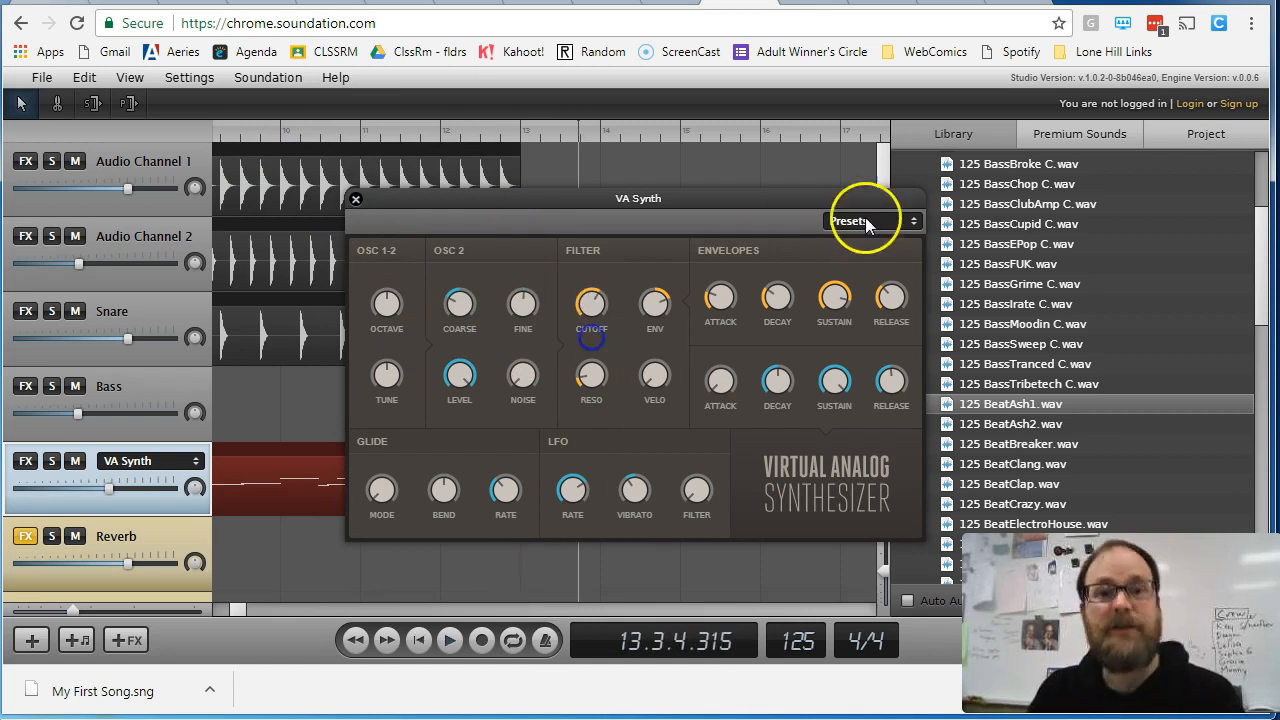
left_click(356, 194)
- Delete the recorded note clip from the VA Synth channel
left_click(431, 448)
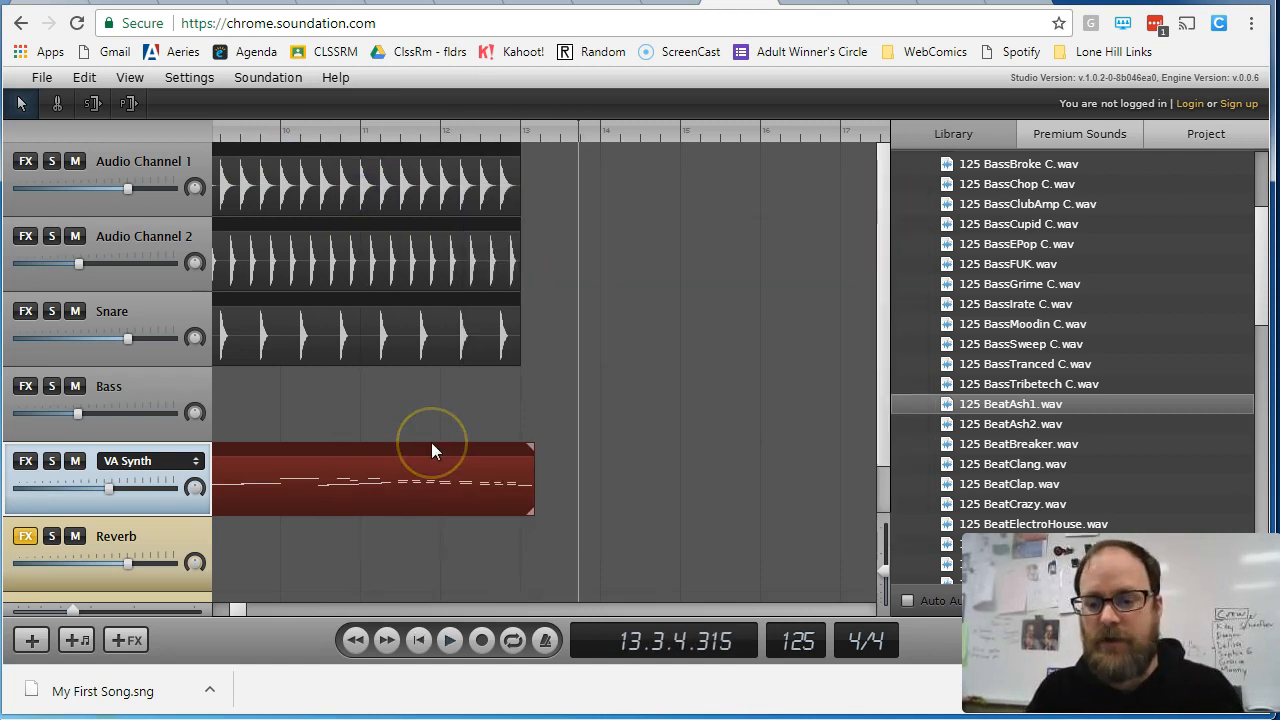
left_click(334, 543)
left_click(220, 466)
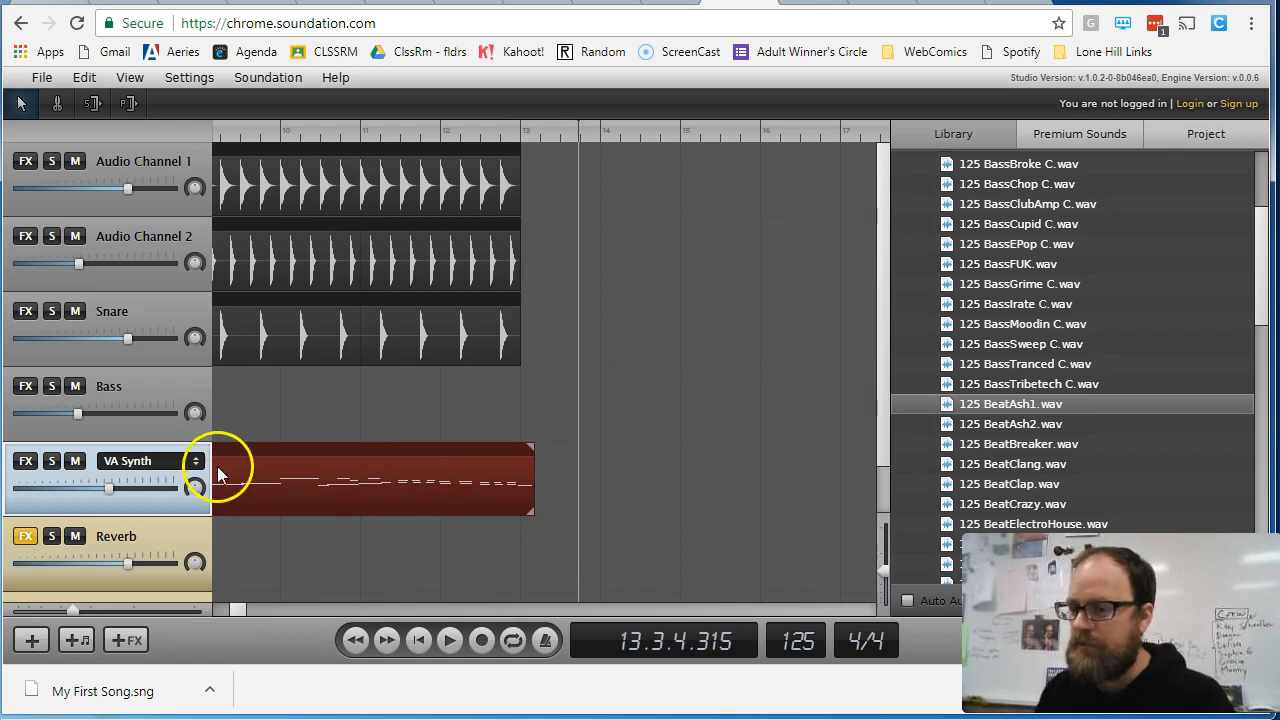
key("Delete")
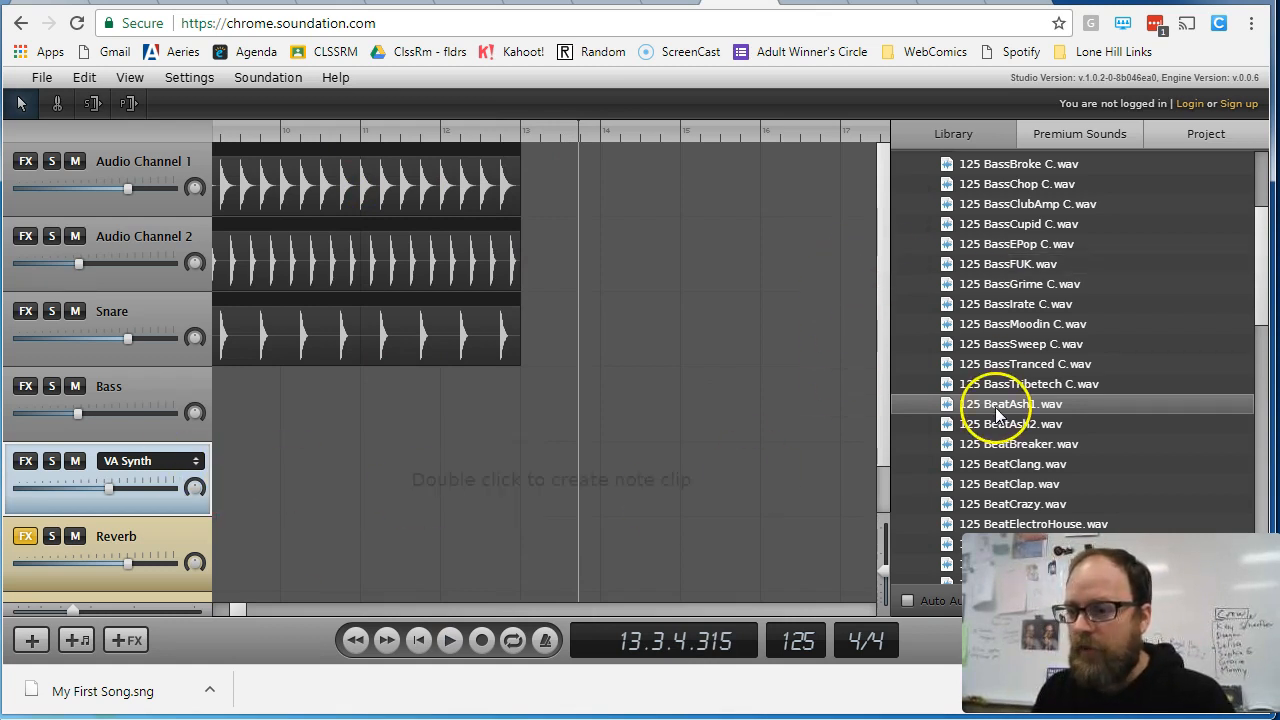
- Collapse the 125 folder, expand the MIDI folder and add 4_Chords_Bass_C_sharp.mid to the VA Synth channel
scroll(995, 407, "up", 2)
left_click(922, 204)
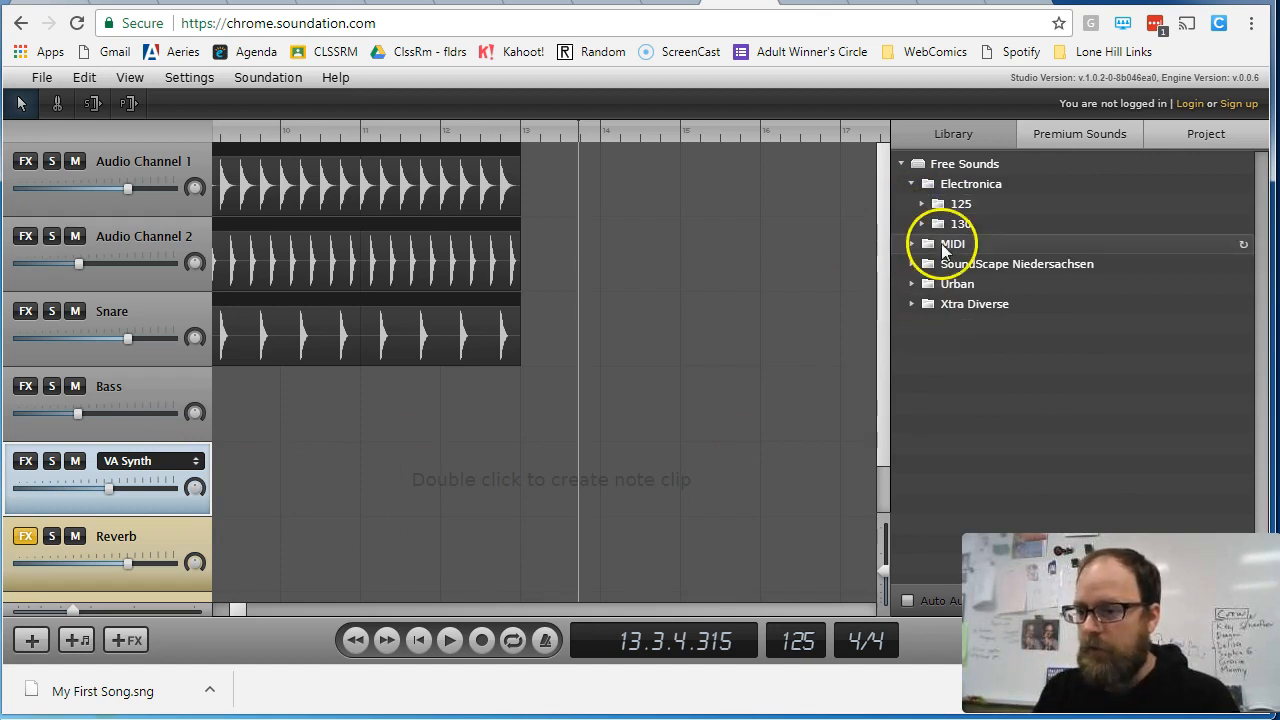
left_click(910, 243)
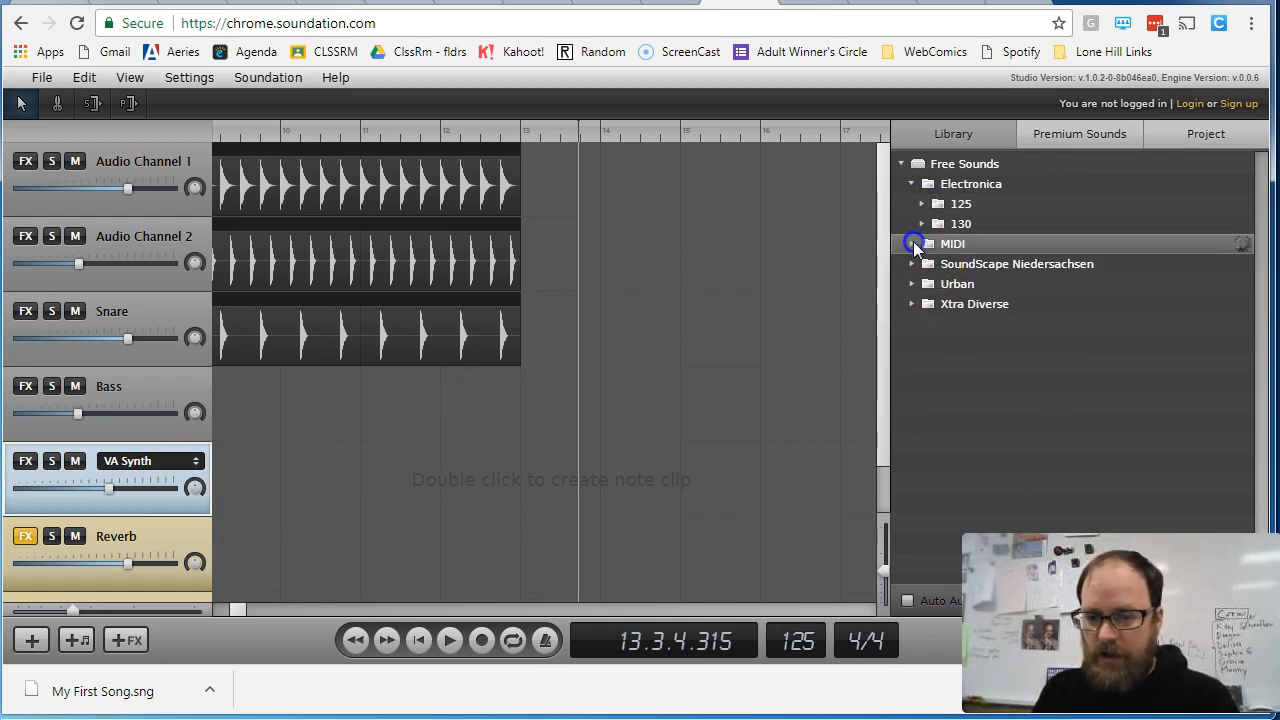
left_click_drag(946, 268, 252, 495)
- Audition the 4_Chords_Bass_C_sharp.mid clip with the drums and move it so that it starts at bar 3
left_click(275, 140)
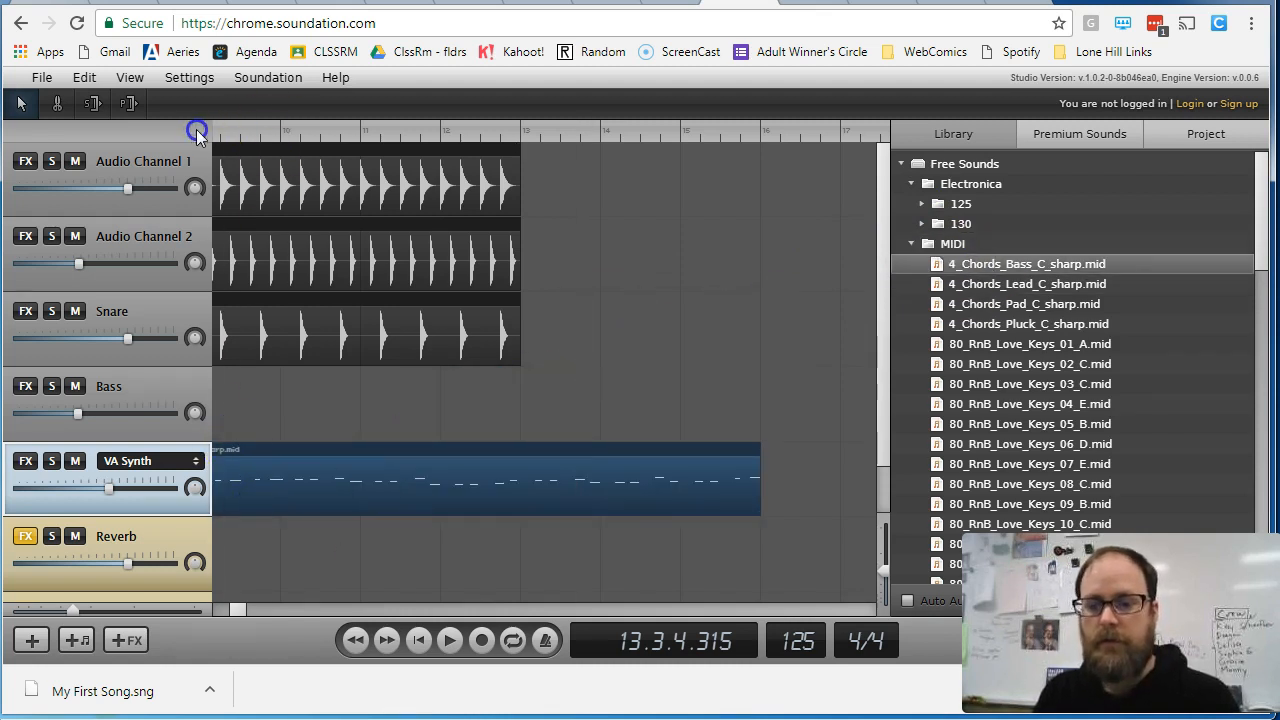
key("space")
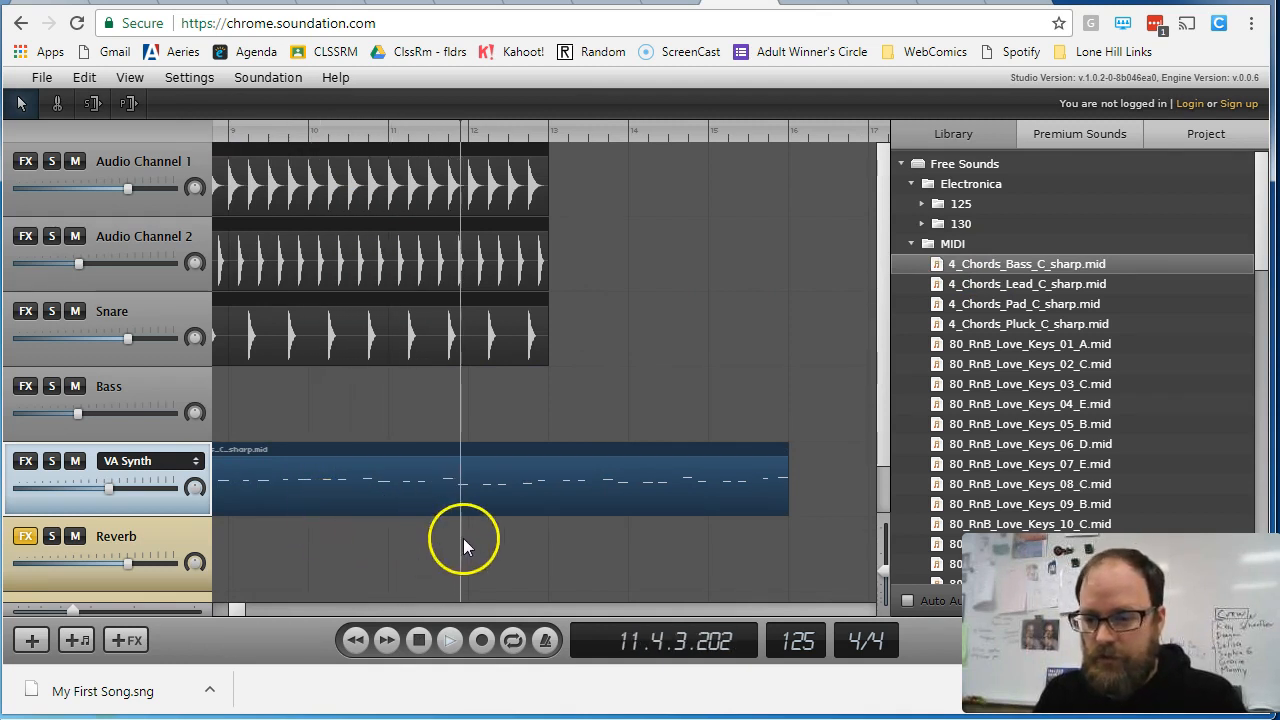
left_click_drag(242, 609, 216, 609)
left_click_drag(766, 491, 413, 489)
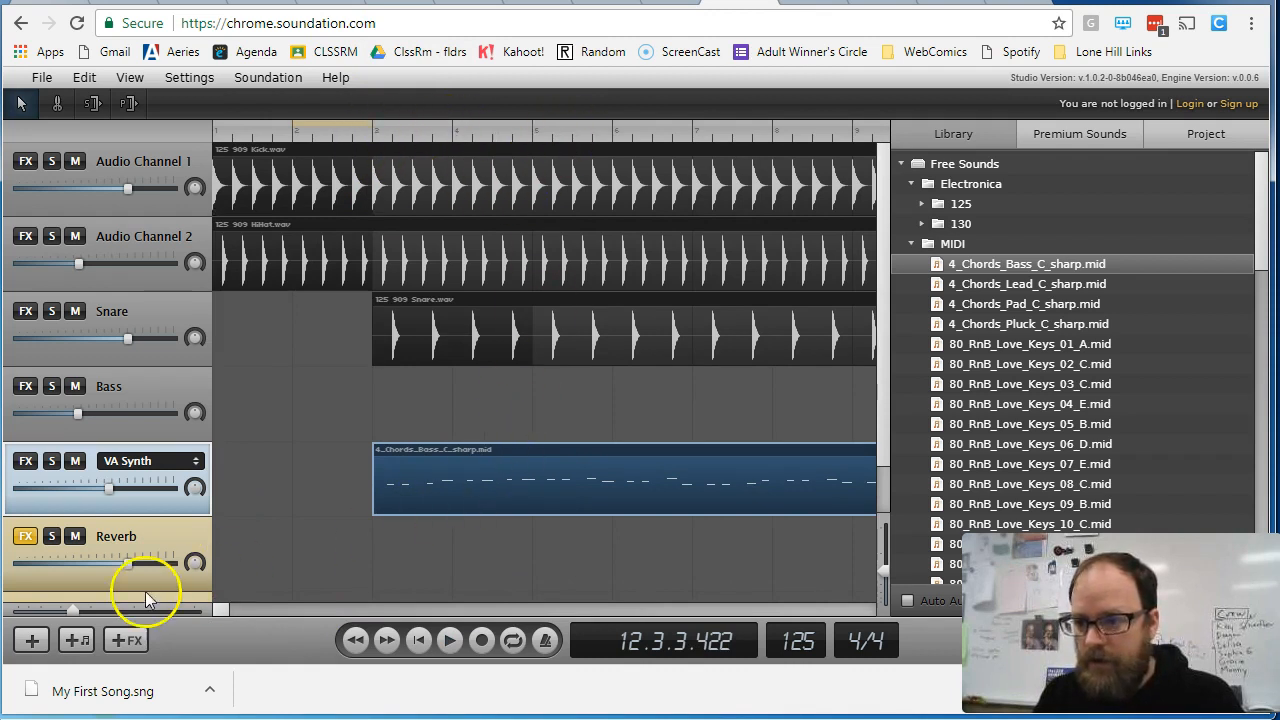
- Examine the arrangement up close along the timeline and at a wide zoom showing bars beyond 40
left_click_drag(89, 610, 102, 613)
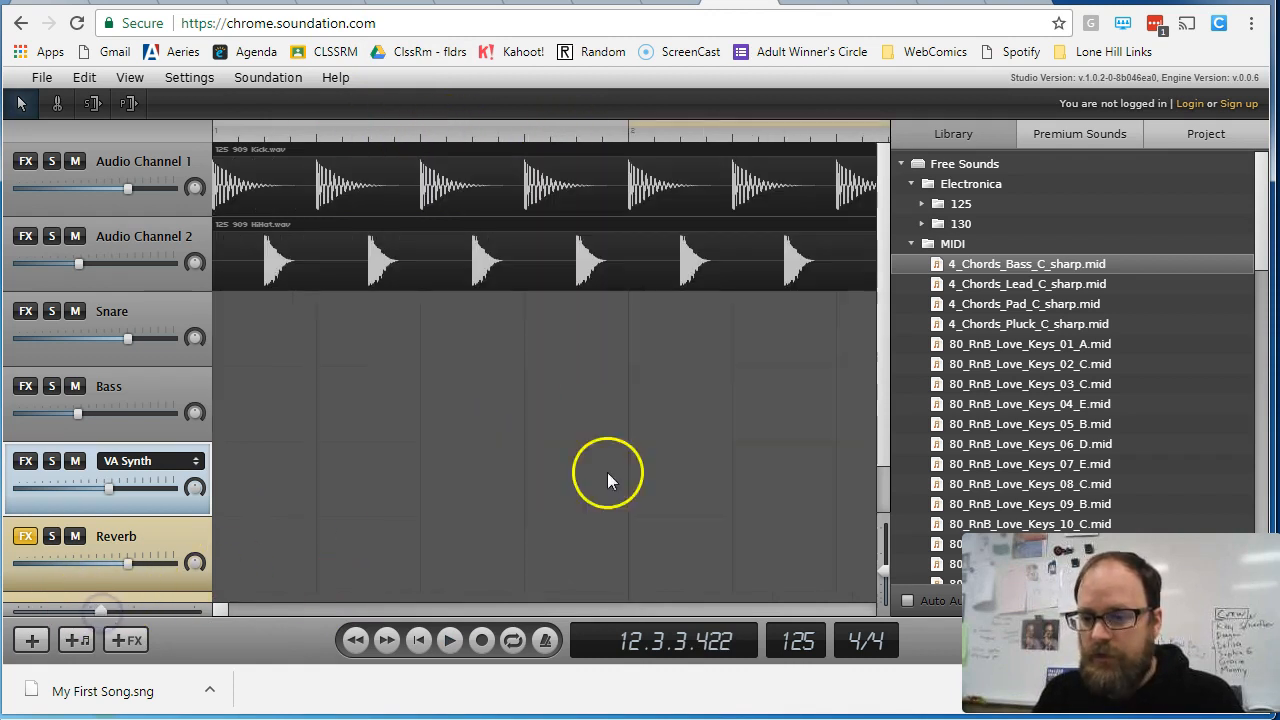
mouse_move(223, 612)
left_mouse_down()
mouse_move(270, 611)
mouse_move(228, 608)
left_mouse_up()
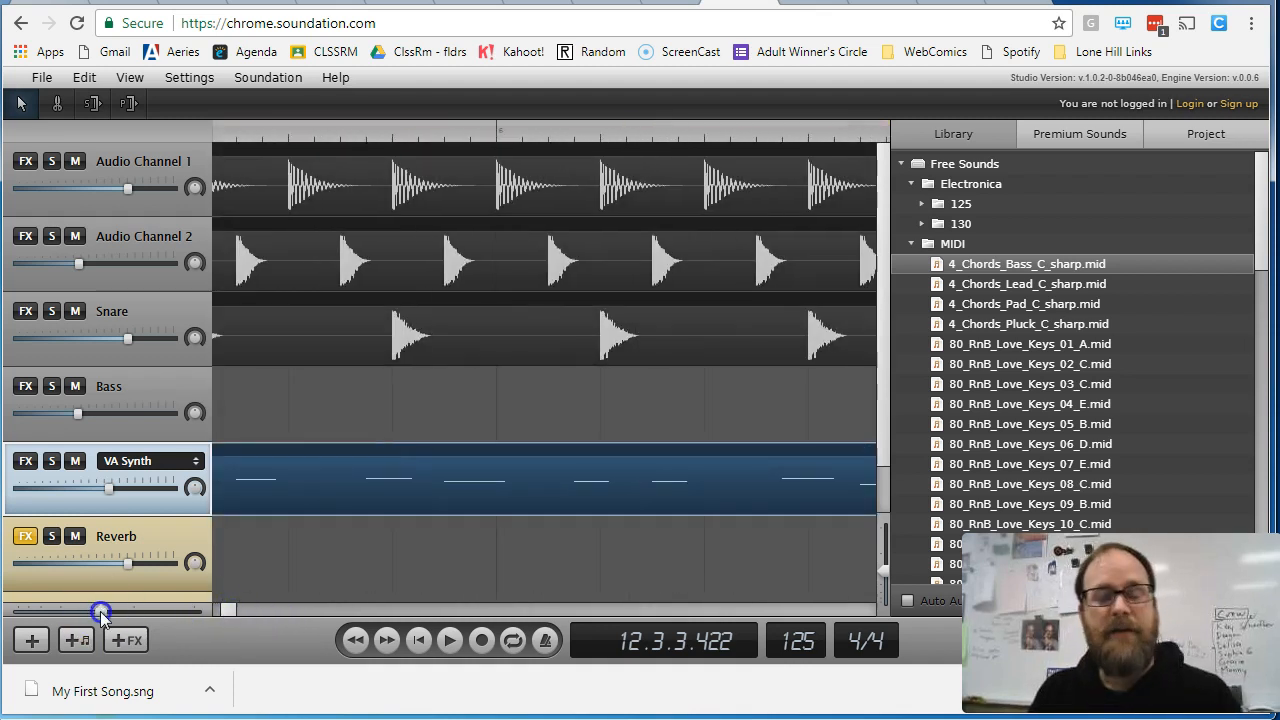
left_click_drag(50, 610, 47, 609)
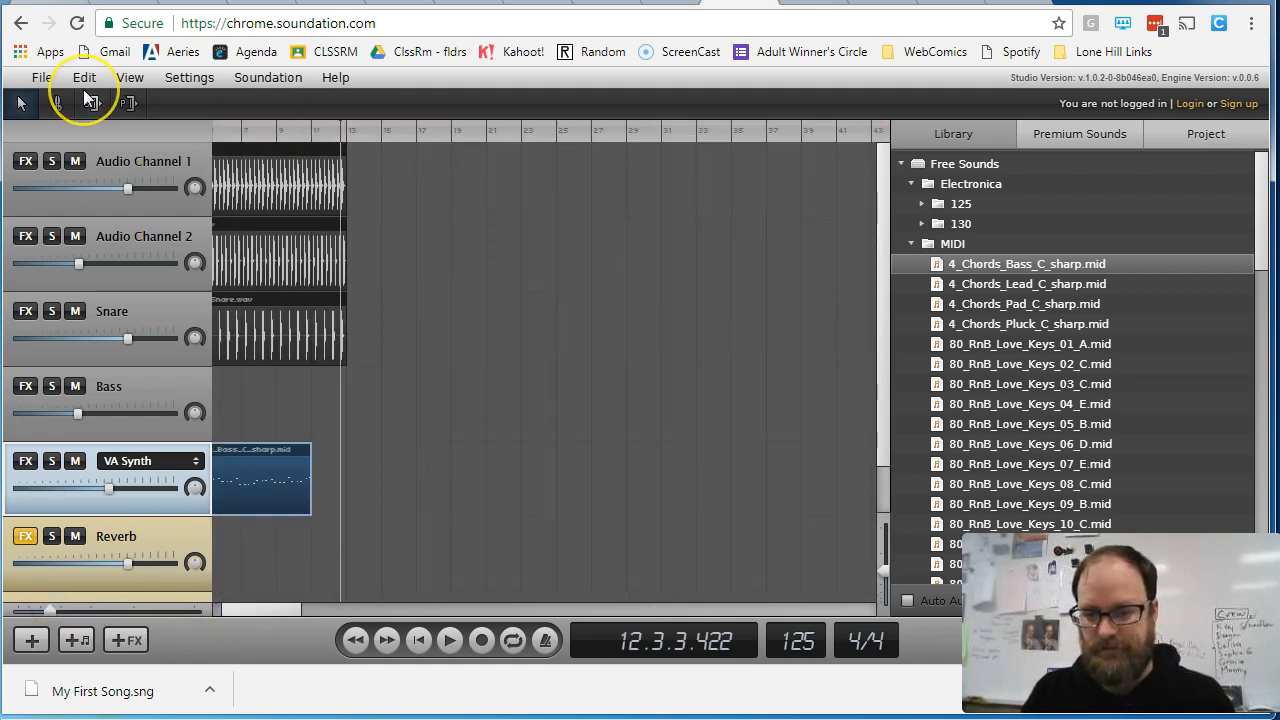
left_click(24, 690)
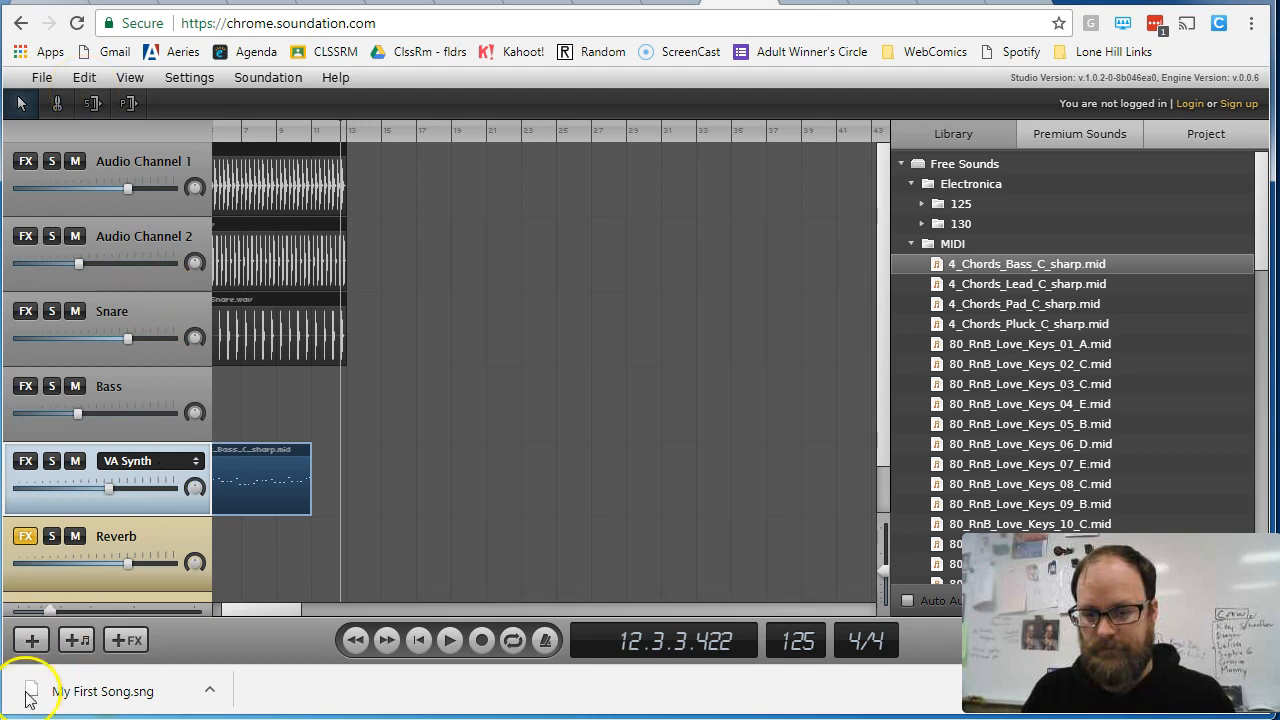